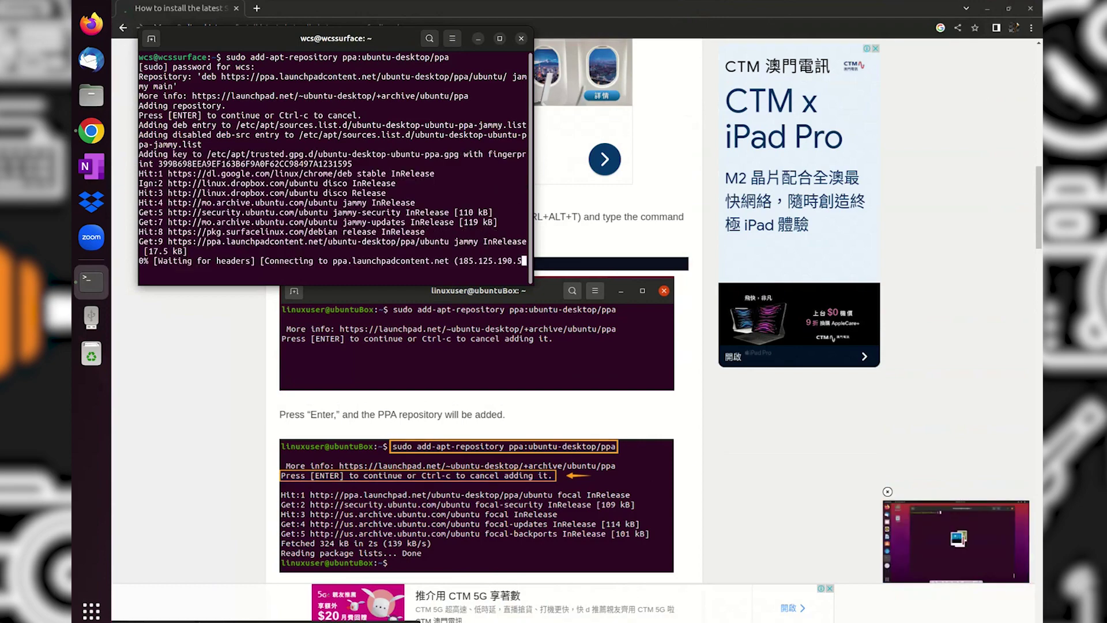
Step: Scroll down three notches through the current window's content
scroll(485, 346, down, 8)
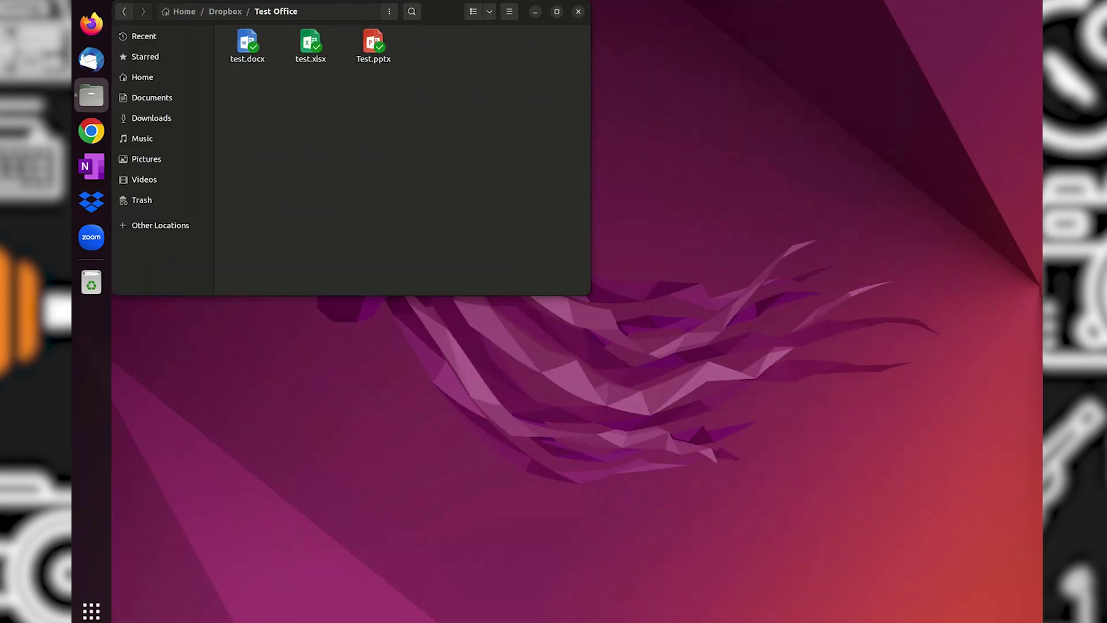
Step: Add the line 'Testing' below hello world in test.docx and save it in Word format
double_click(248, 45)
key(Return)
key(Return)
text(Testing)
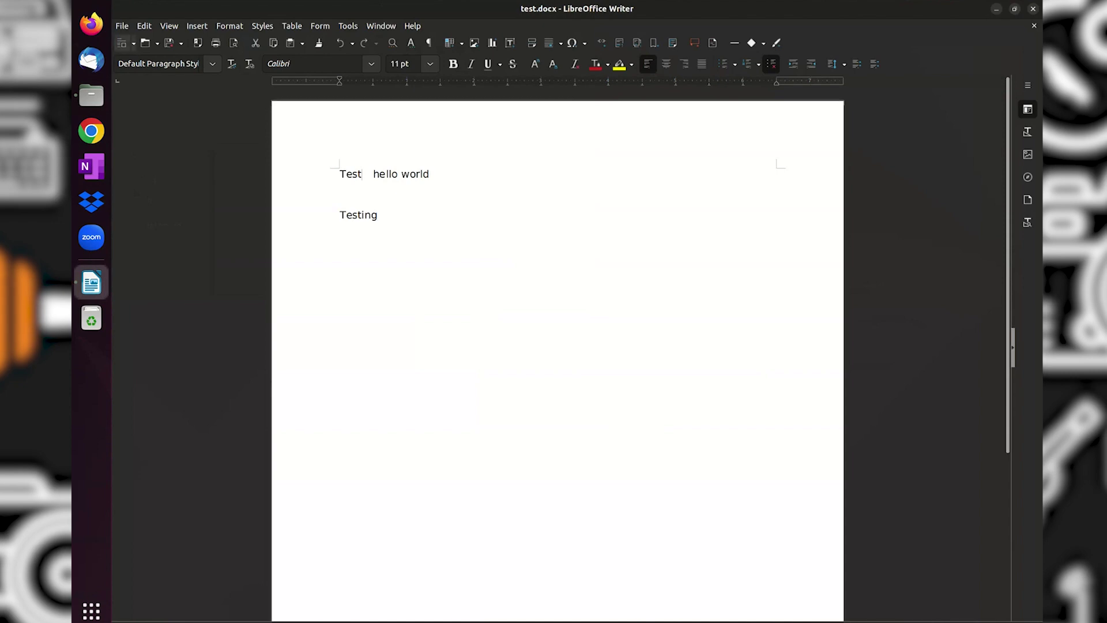
key(ctrl+s)
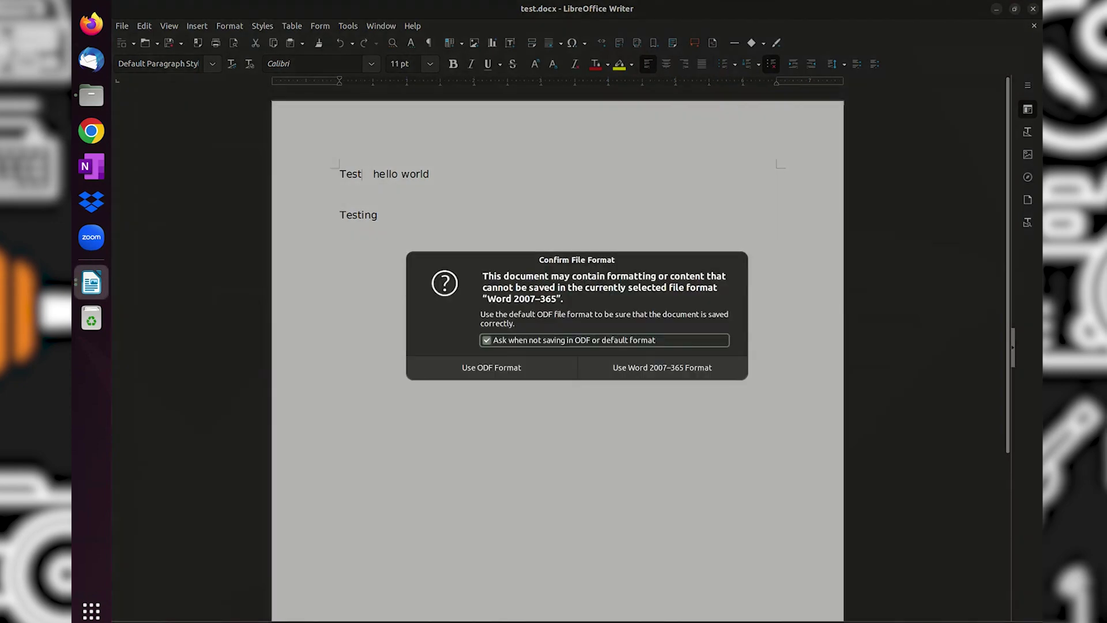
key(Tab)
key(Return)
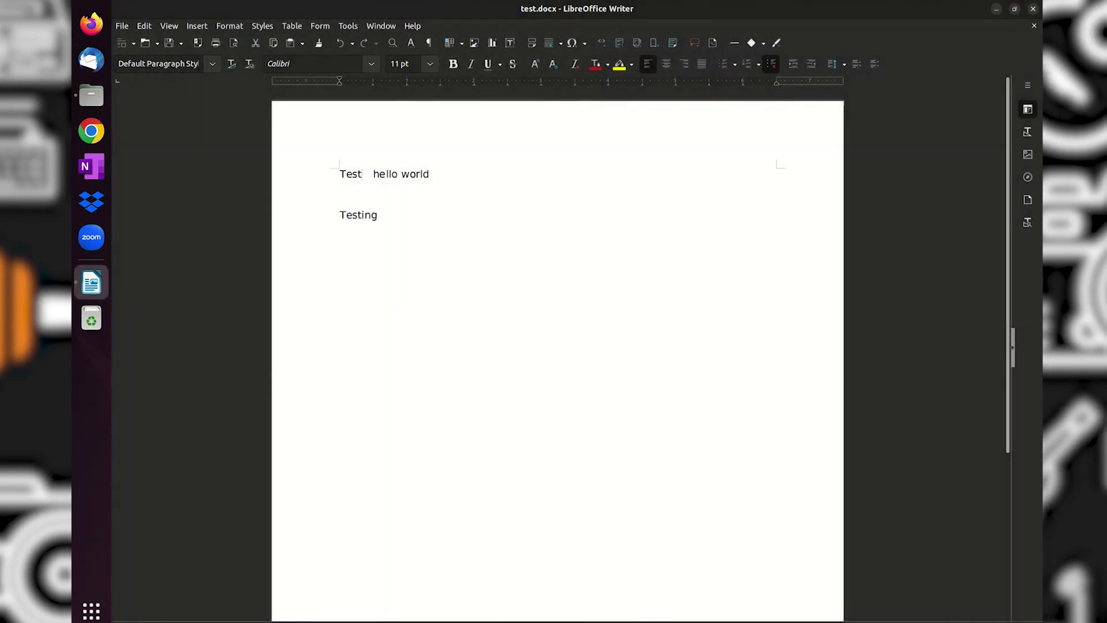
Step: Enter 'testing' in cell B2 of test.xlsx, save it in Excel format, then open Test.pptx
click(1032, 9)
double_click(310, 48)
click(196, 122)
text(testing)
click(237, 143)
key(ctrl+s)
key(Tab)
key(Return)
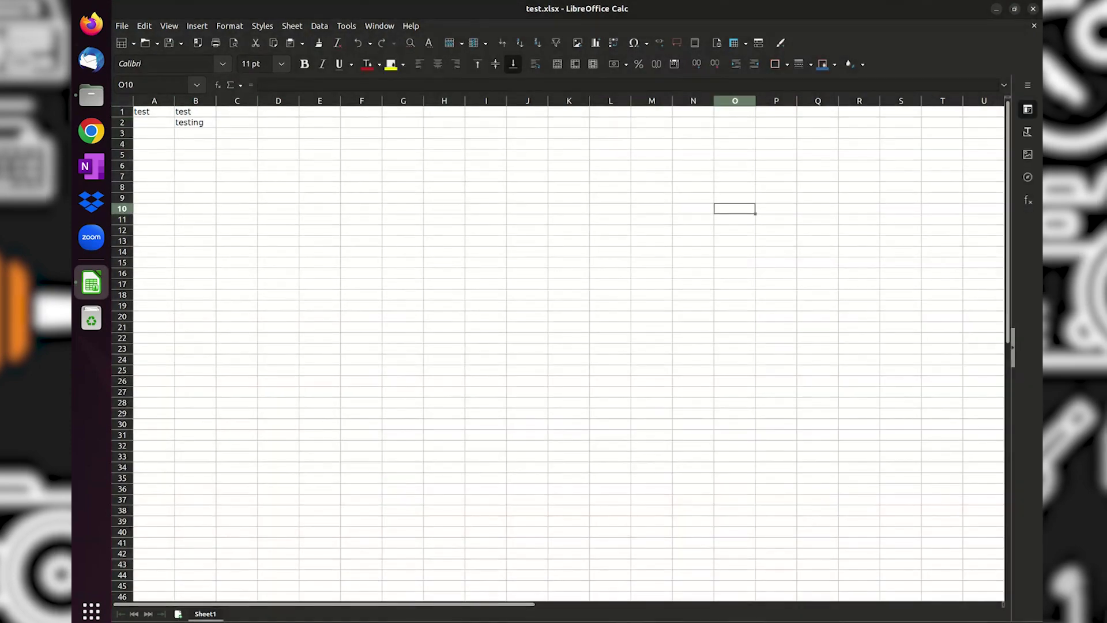
click(1032, 9)
double_click(370, 47)
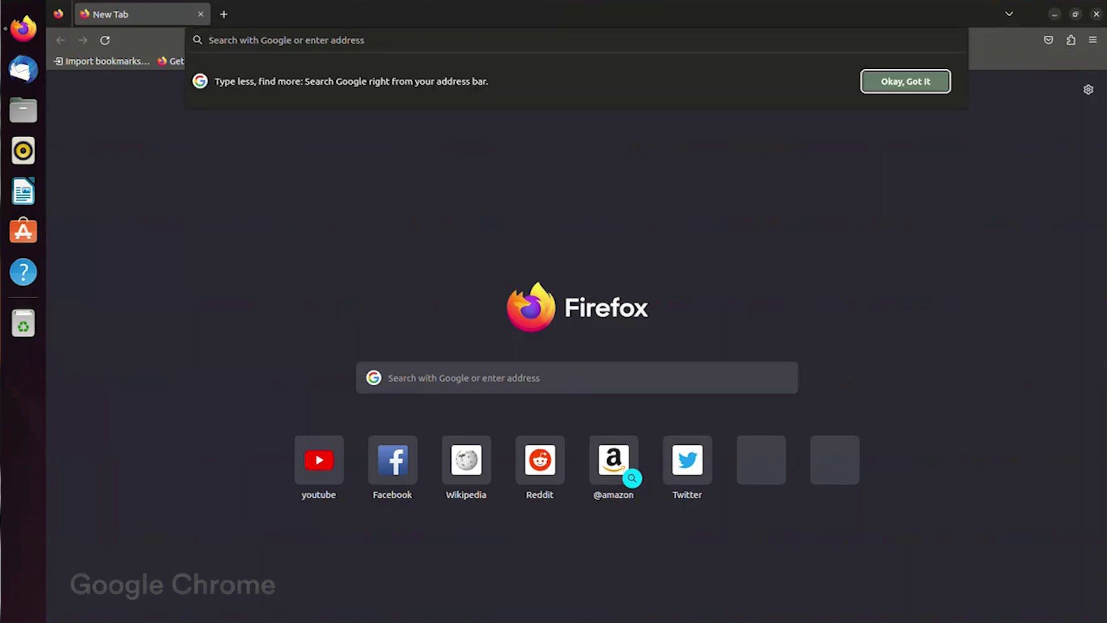
Step: Search the web for 'google chrome' and open the official Chrome download page
text(google chrome)
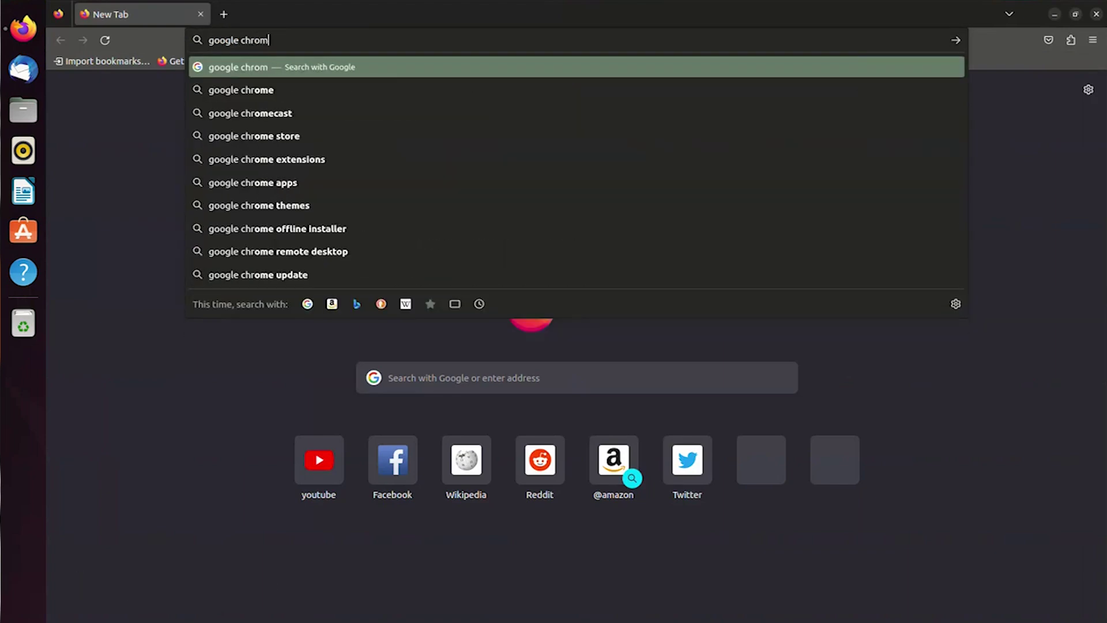
key(Return)
click(355, 200)
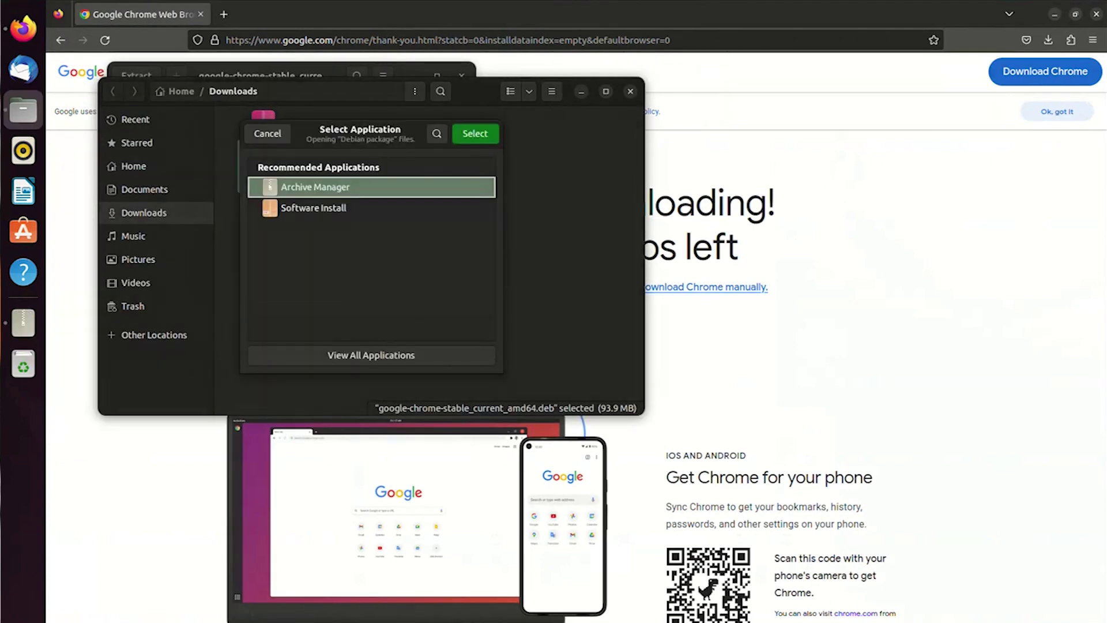
Step: Install the Google Chrome .deb through the software installer, authorising with the administrator password
click(346, 208)
key(Return)
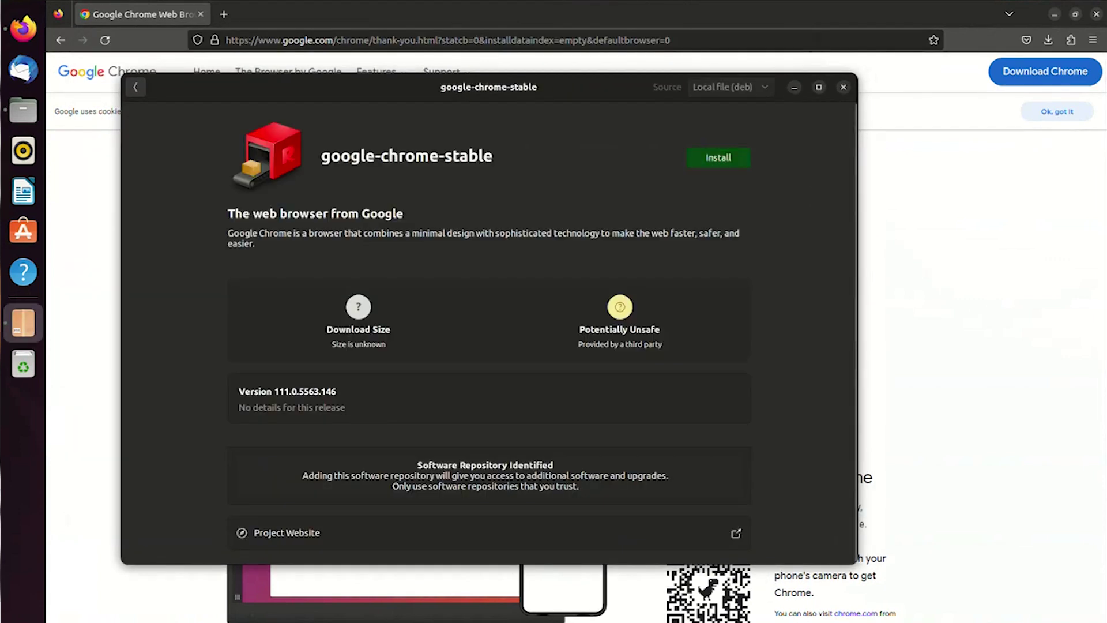
text(••••••••••••••)
key(Return)
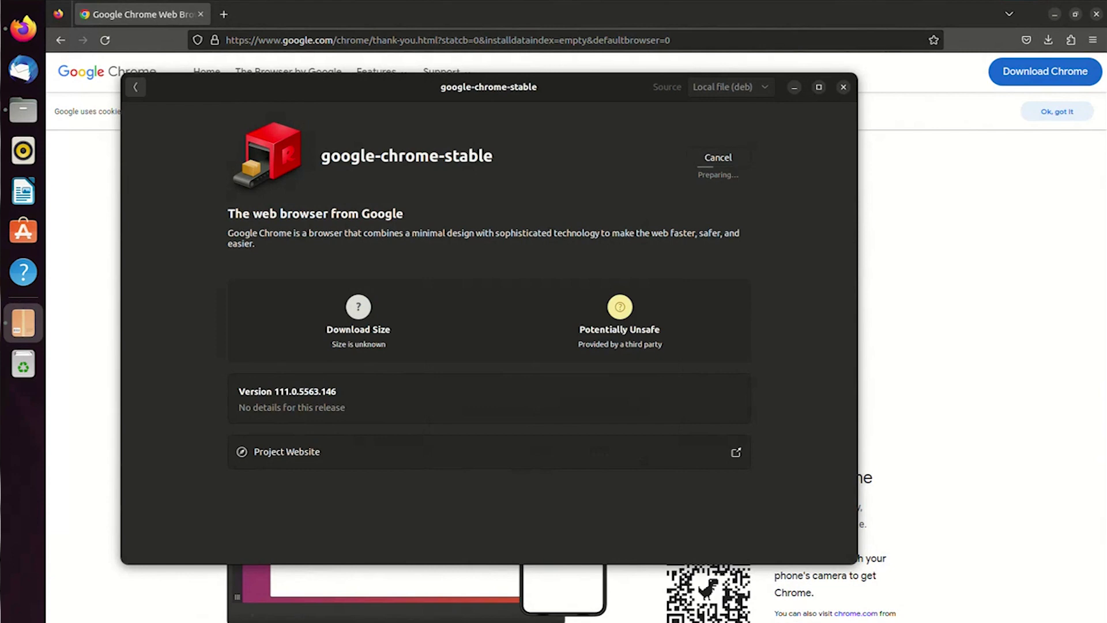
key(super+a)
Step: Find Google Chrome by searching 'chrome' and add it to the dock favorites
text(chrome)
right_click(576, 93)
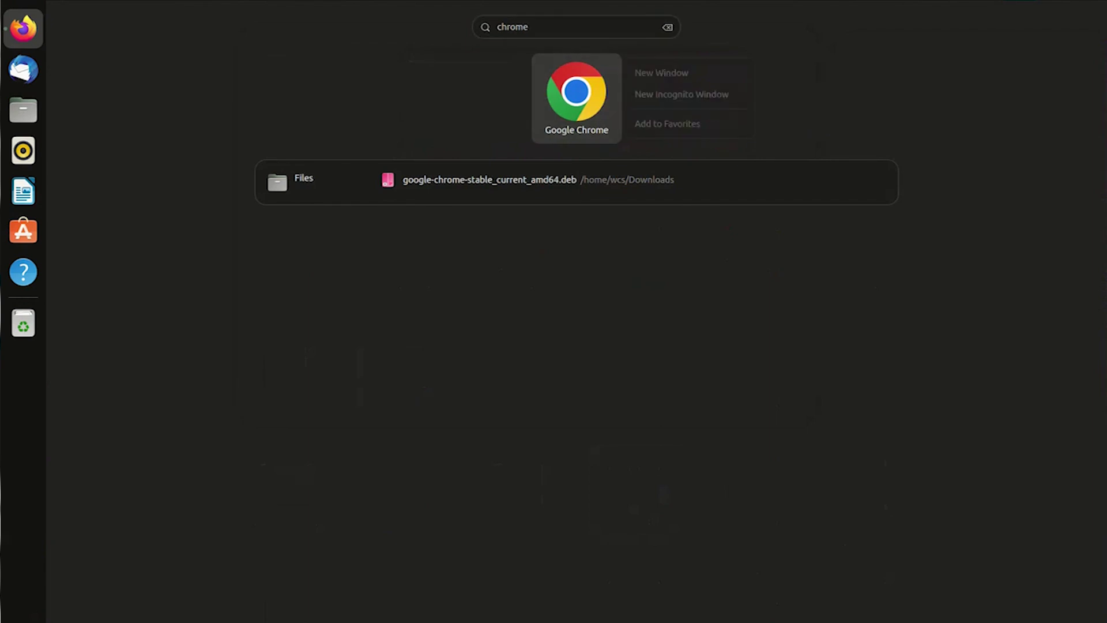
click(667, 121)
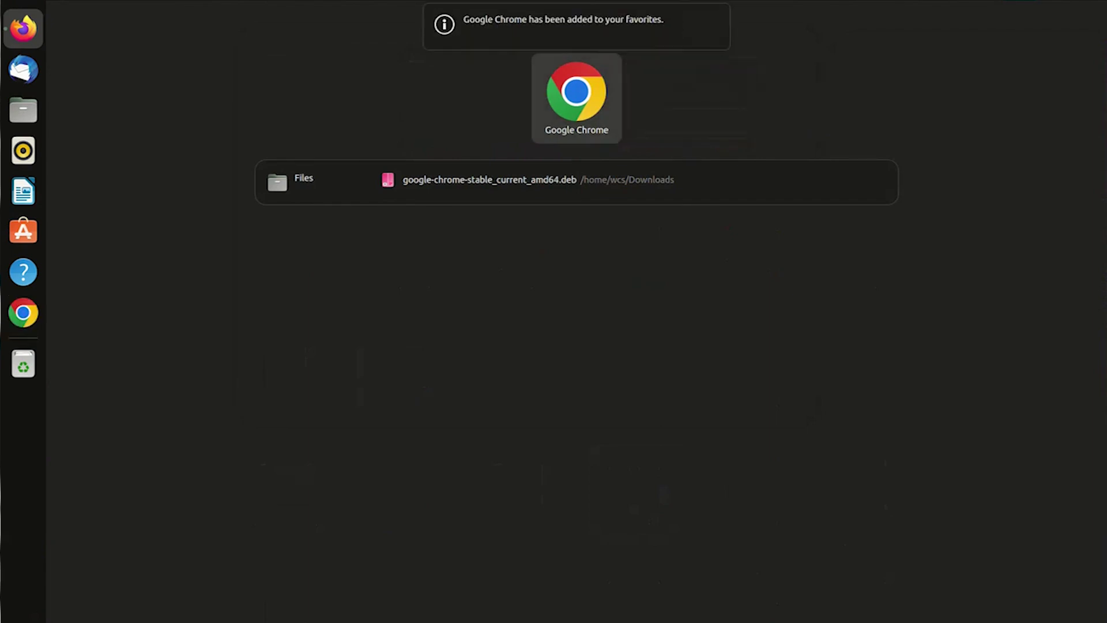
key(Escape)
key(Escape)
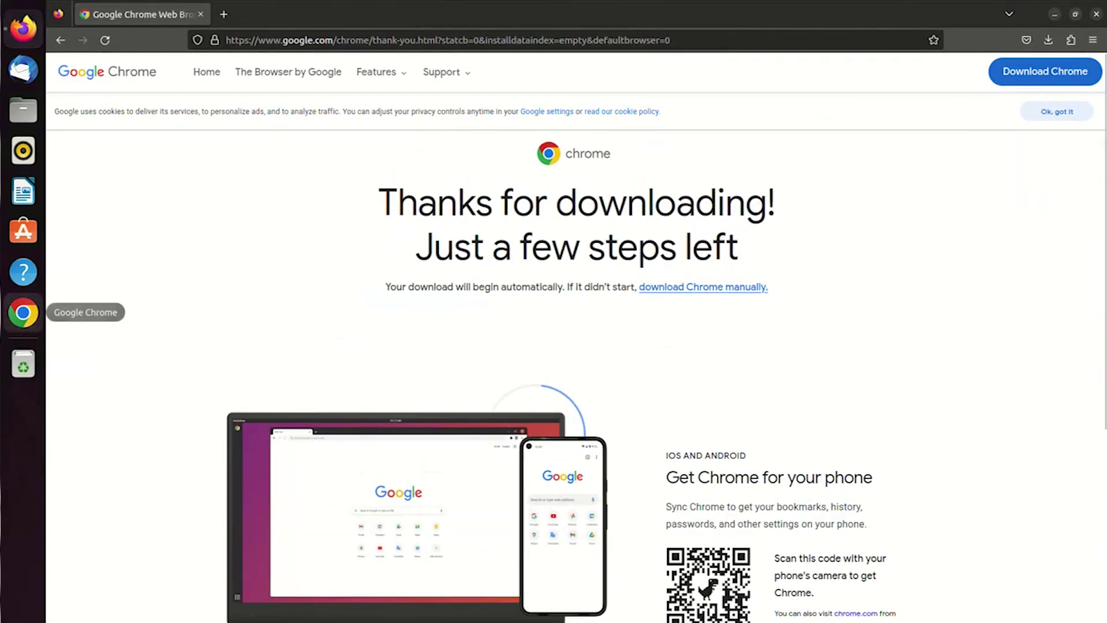
Step: Launch Chrome from the dock with usage statistics reporting to Google turned off
click(24, 313)
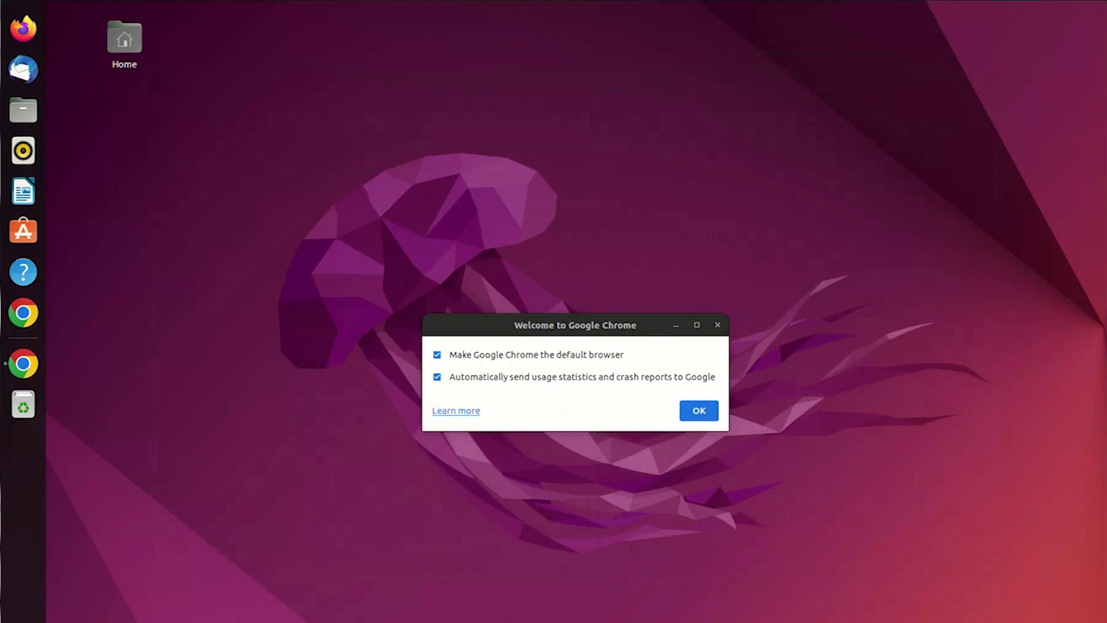
click(437, 376)
key(Return)
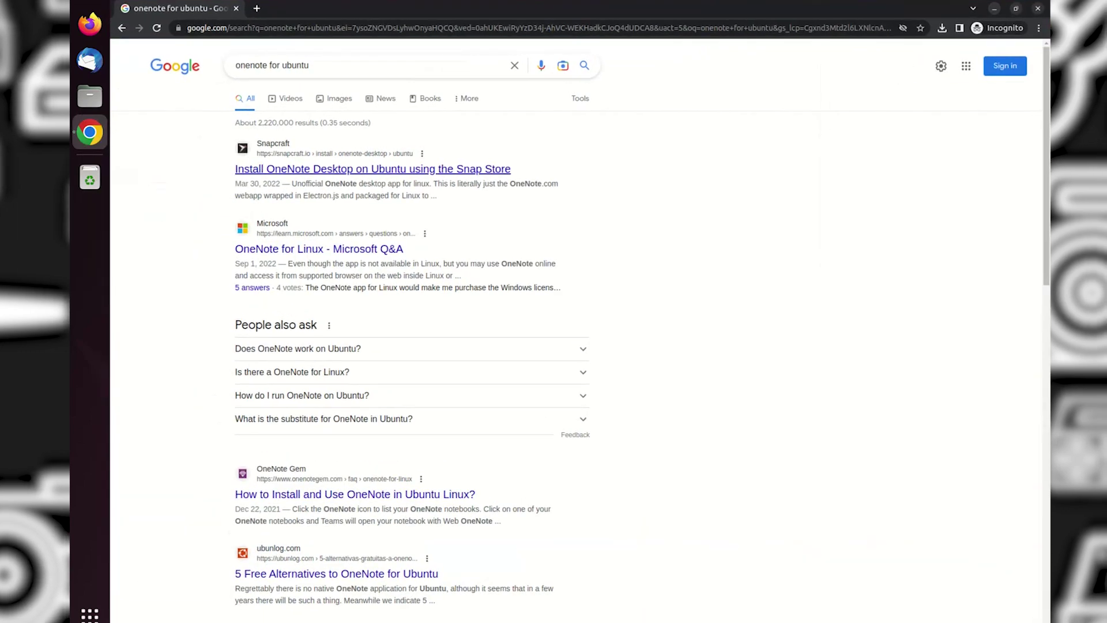
Step: Open the Snapcraft 'Install OneNote Desktop on Ubuntu' page and scroll to its snap install command
click(372, 169)
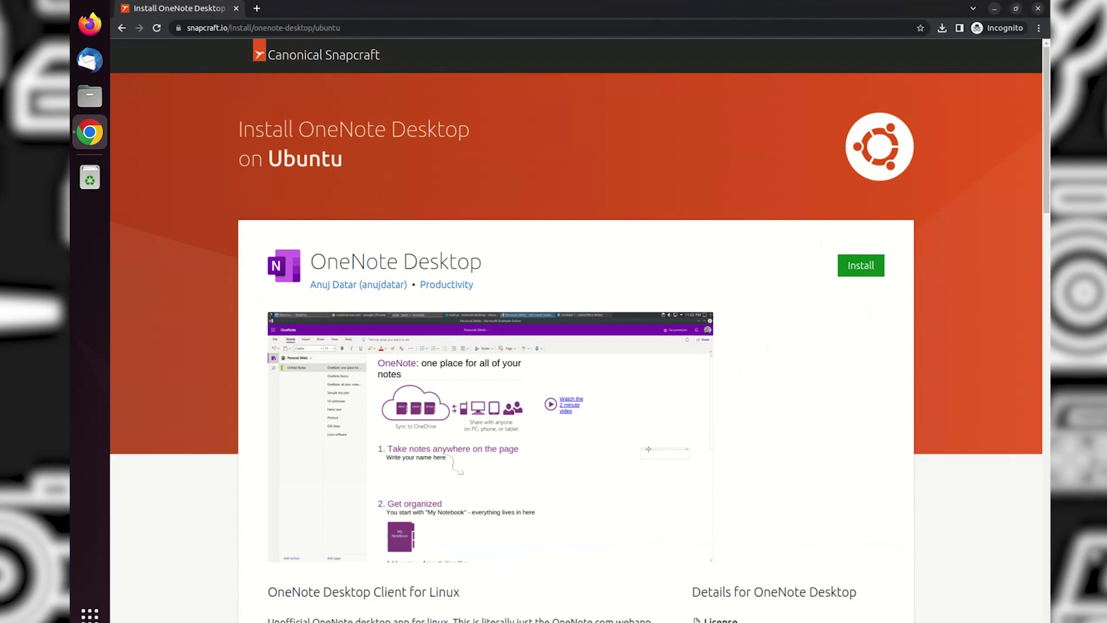
scroll(575, 330, down, 5)
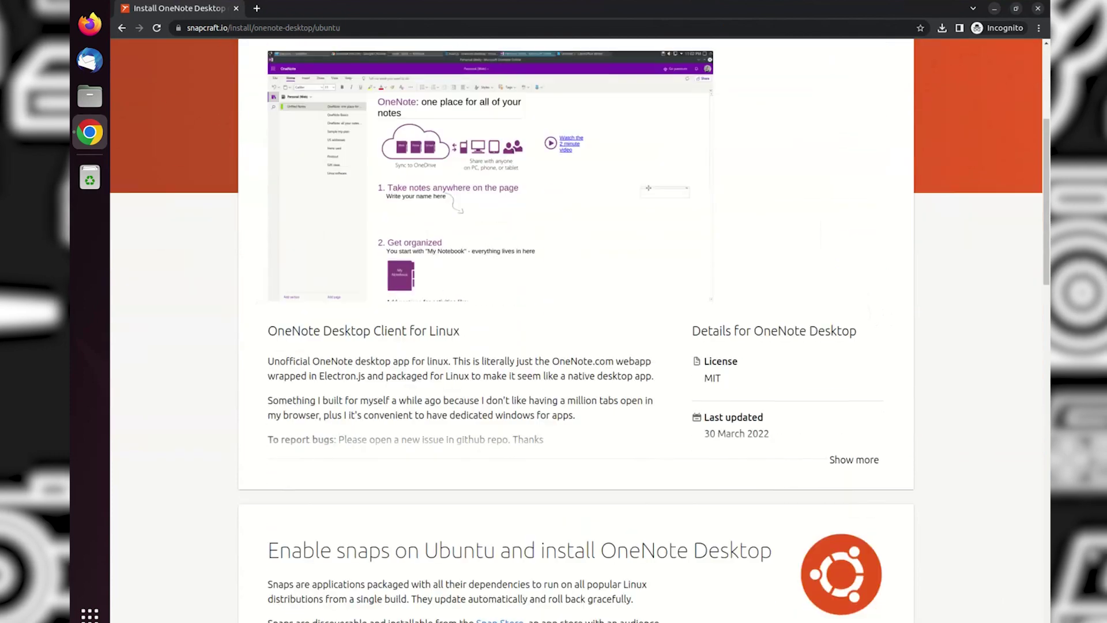
scroll(577, 330, down, 1)
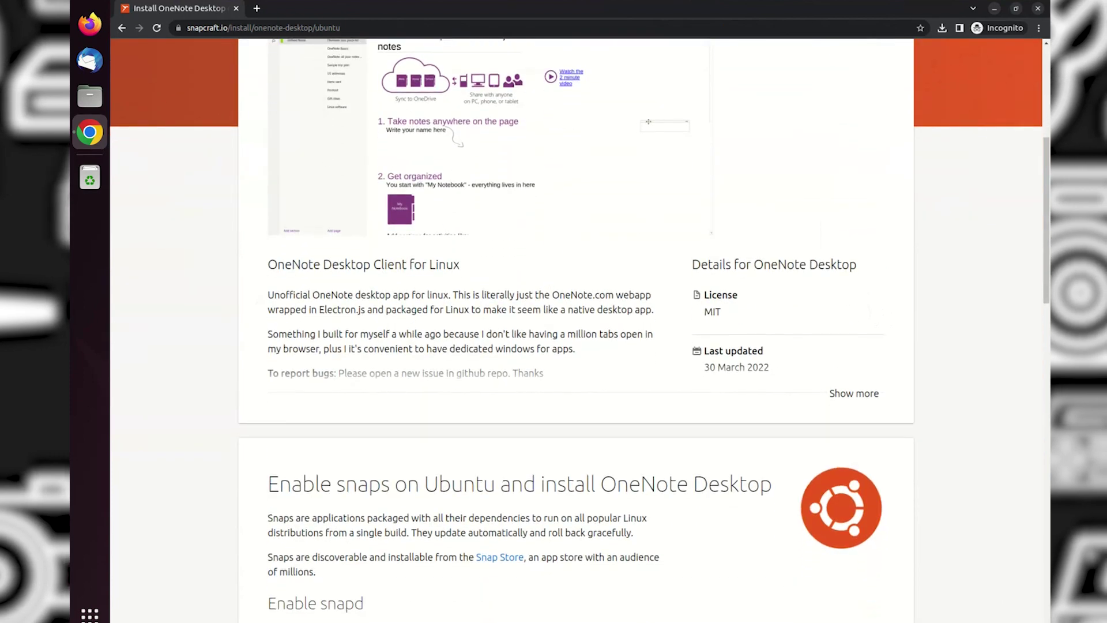
scroll(577, 331, down, 4)
scroll(576, 331, up, 1)
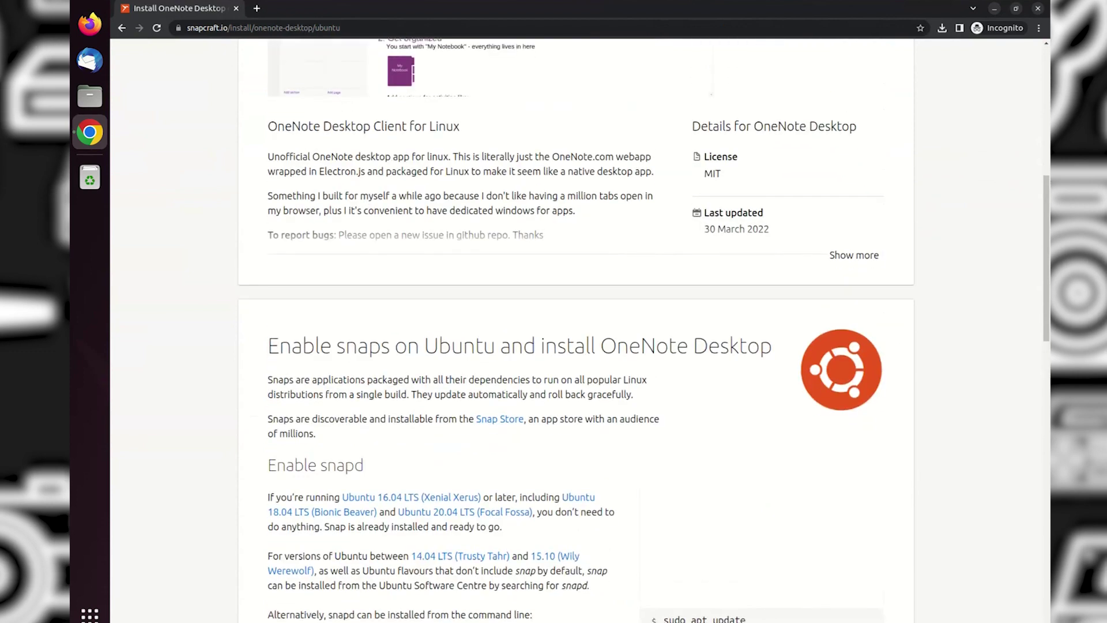
scroll(577, 331, down, 3)
scroll(576, 330, down, 1)
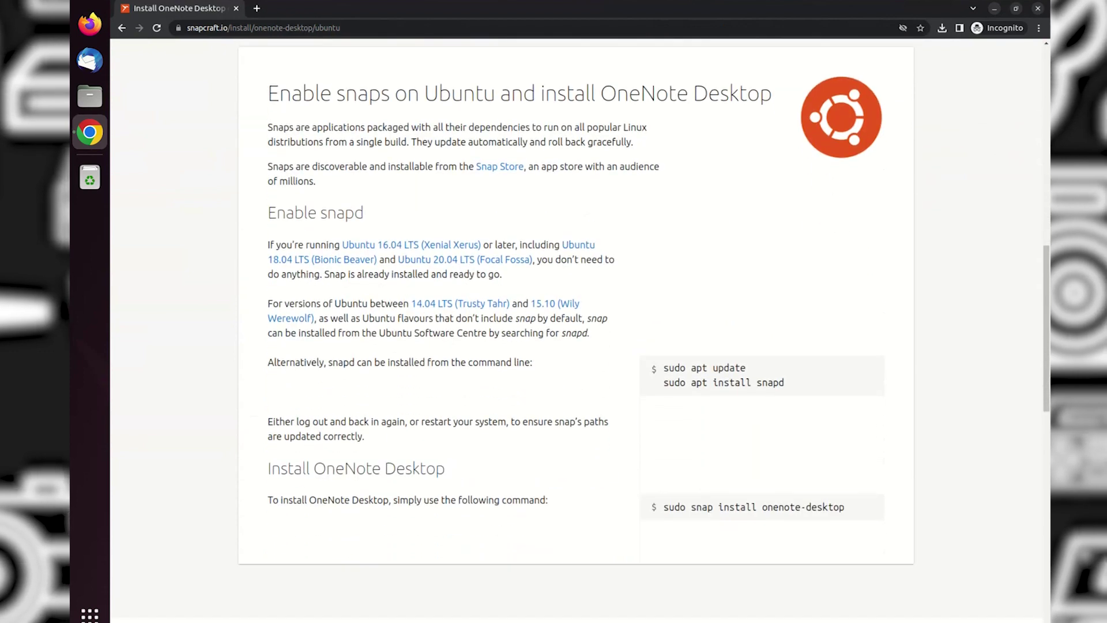
scroll(576, 330, up, 1)
Step: Run sudo apt update in a new terminal, entering the sudo password
key(ctrl+alt+t)
text(sudo)
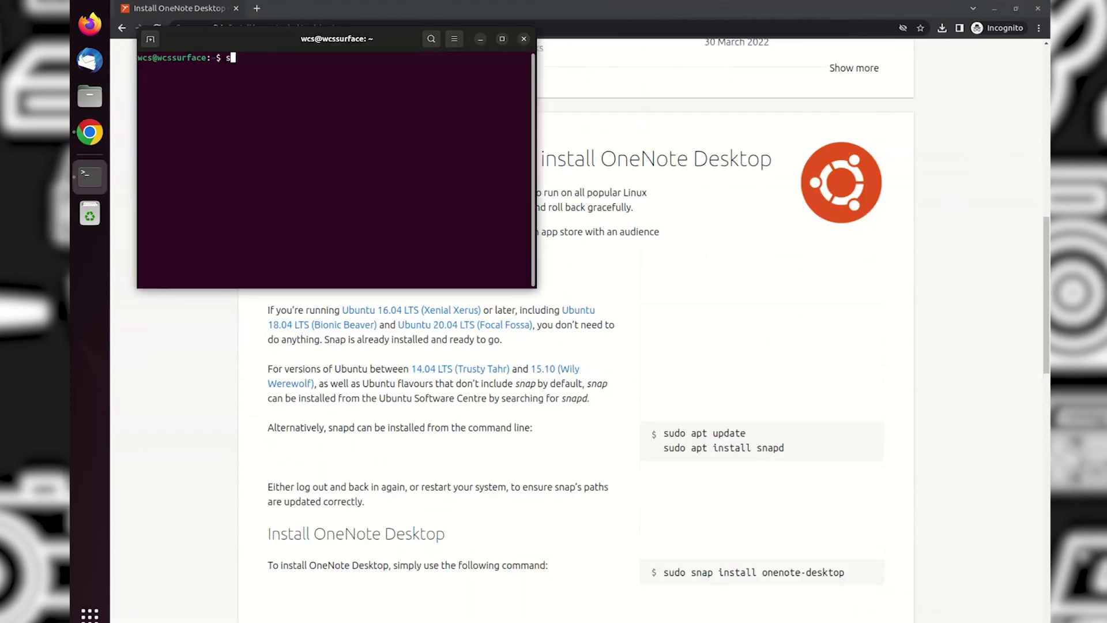
text( apt upd)
key(BackSpace)
key(BackSpace)
text(pdate)
key(Return)
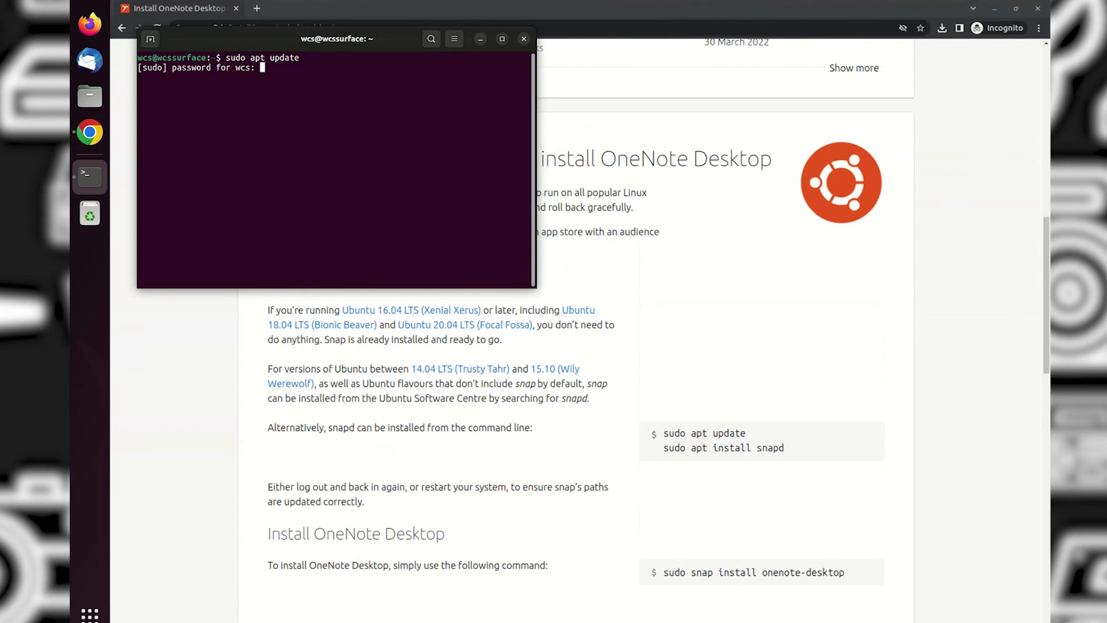
key(Return)
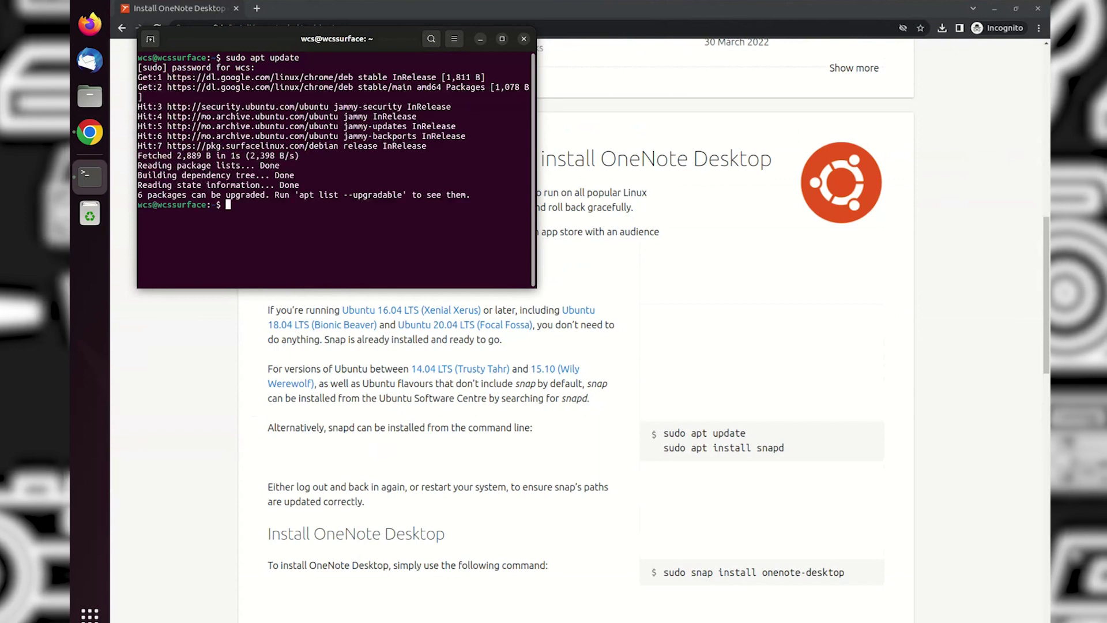
Step: Install OneNote Desktop with 'sudo snap install onenote-desktop', then close the terminal
text(sudo snap install one)
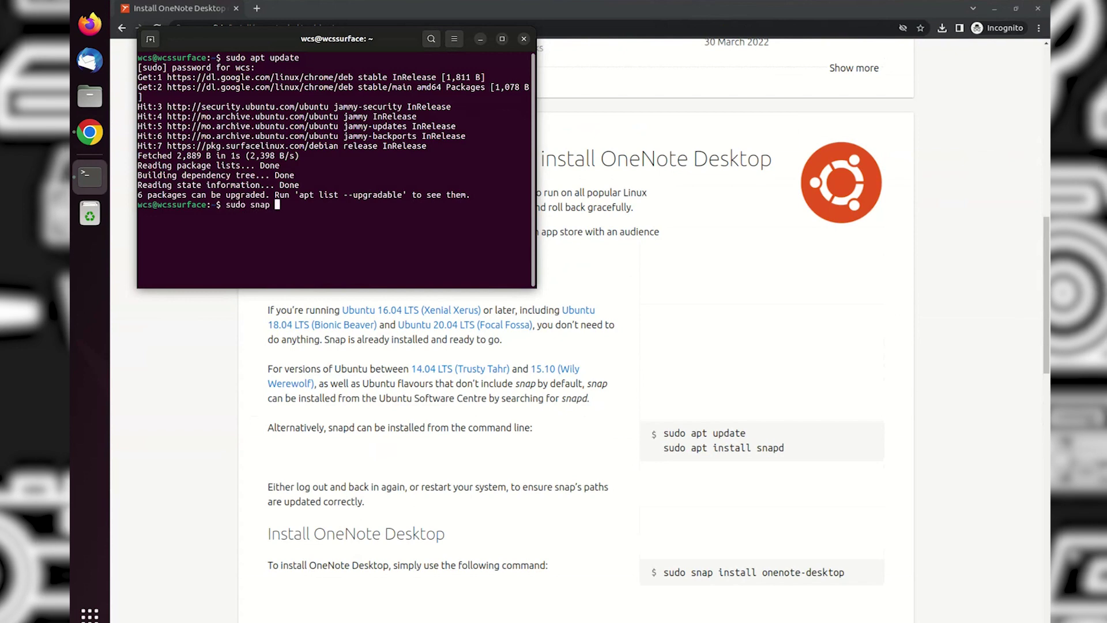
text(note-desktop)
key(Return)
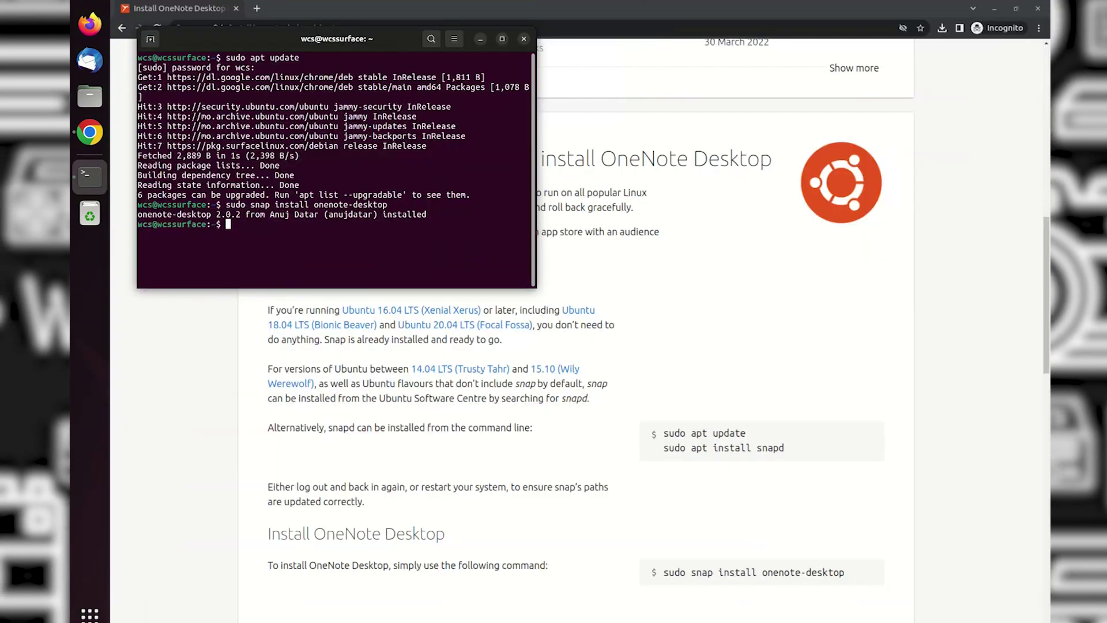
key(ctrl+d)
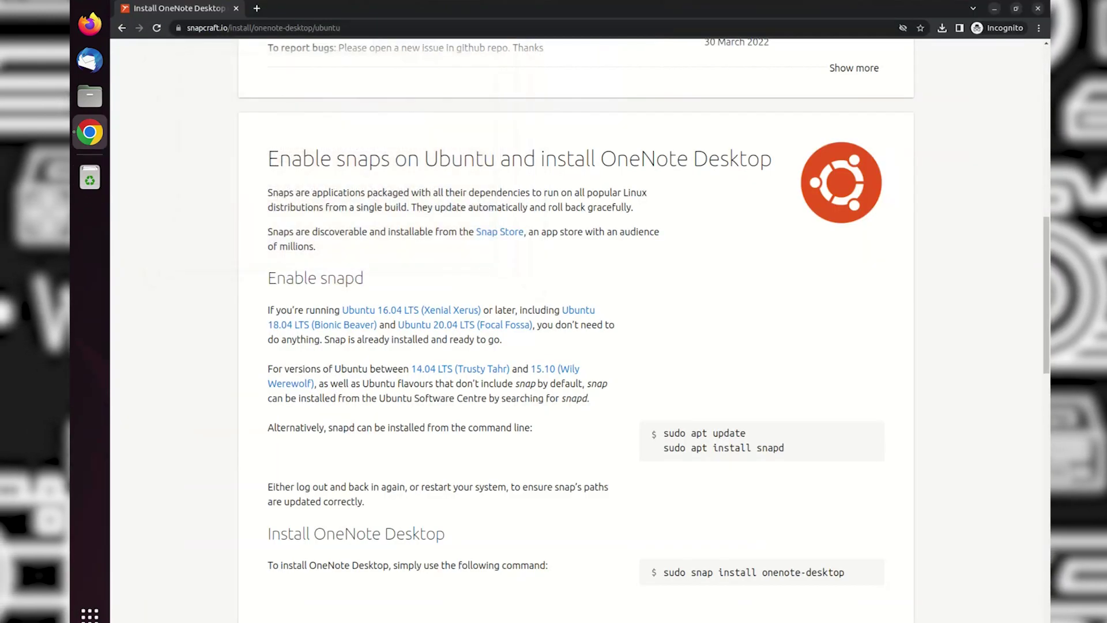
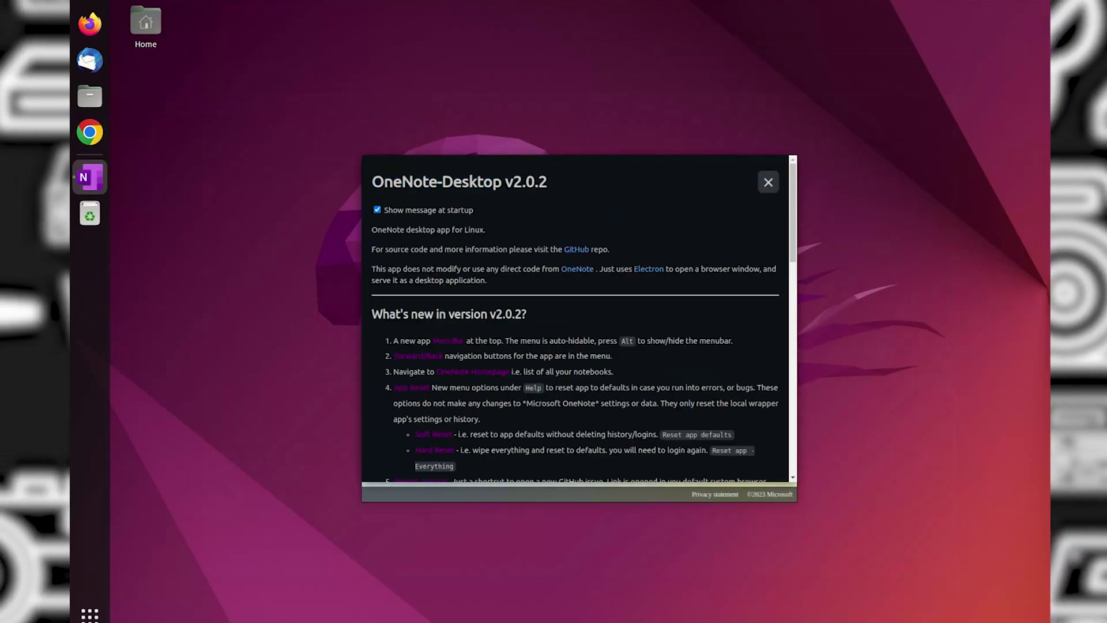
Step: Scroll through the OneNote-Desktop version notes and dismiss them with Escape to show the notebooks list
scroll(578, 318, down, 15)
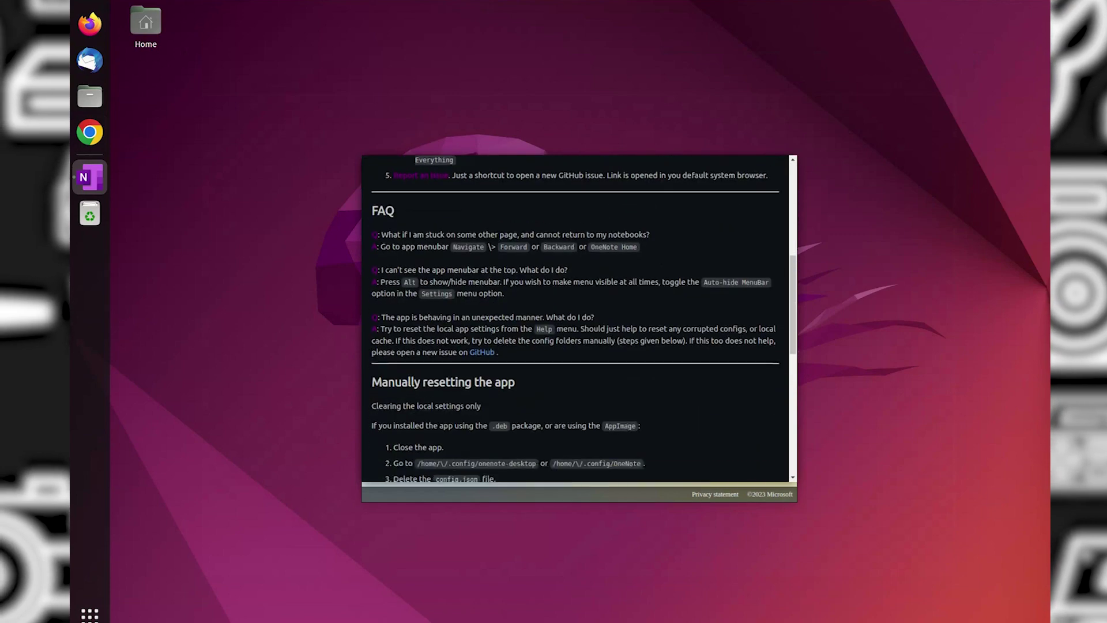
scroll(578, 318, down, 3)
scroll(578, 318, up, 18)
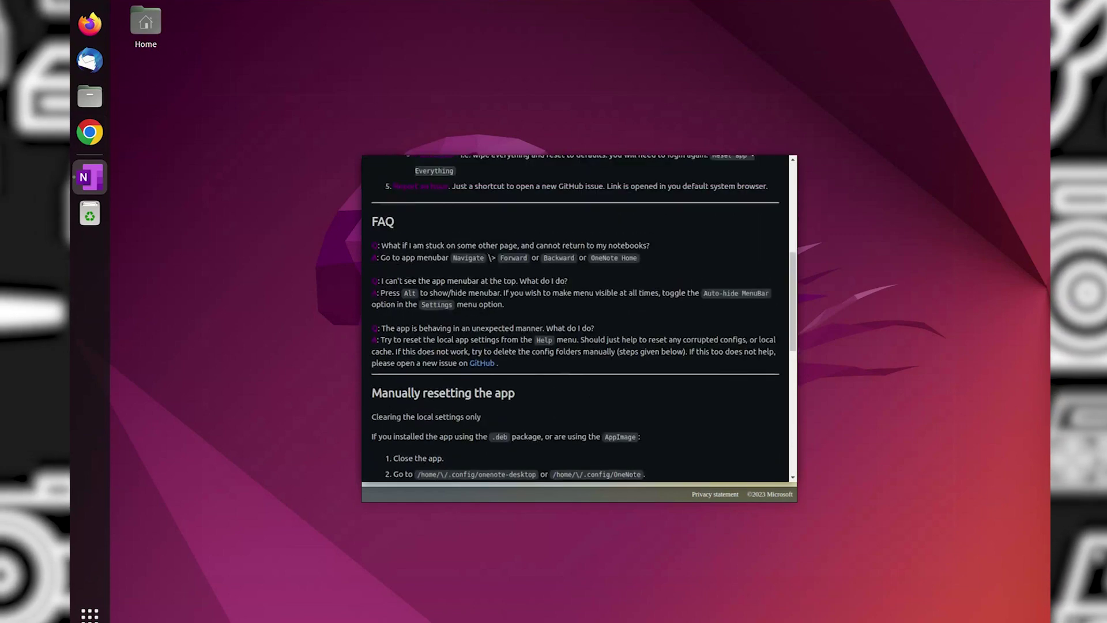
key(Escape)
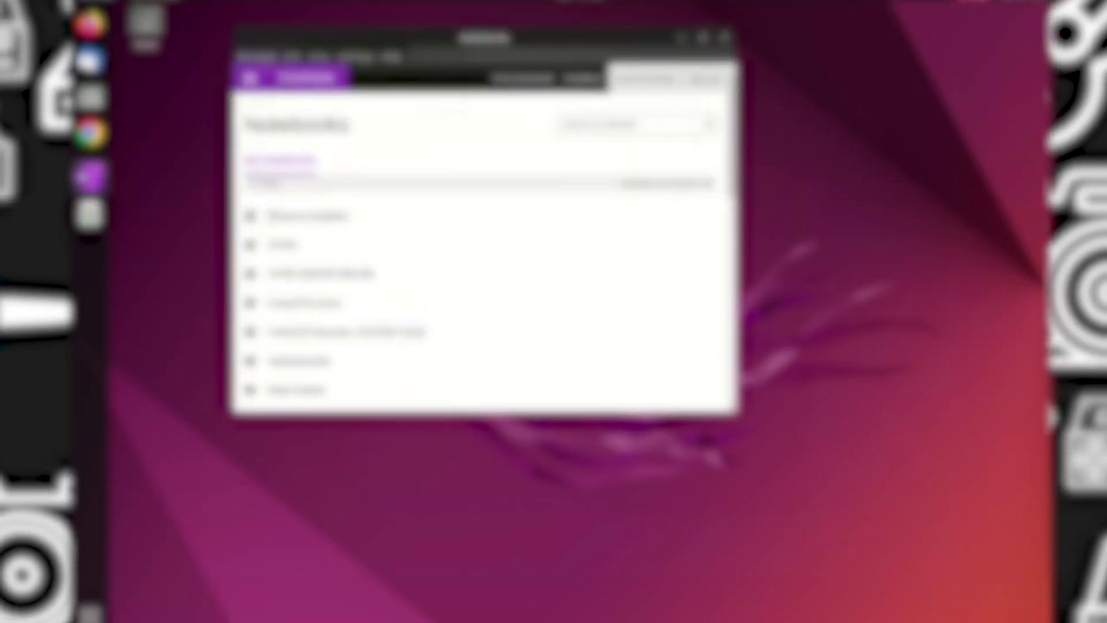
scroll(574, 369, down, 3)
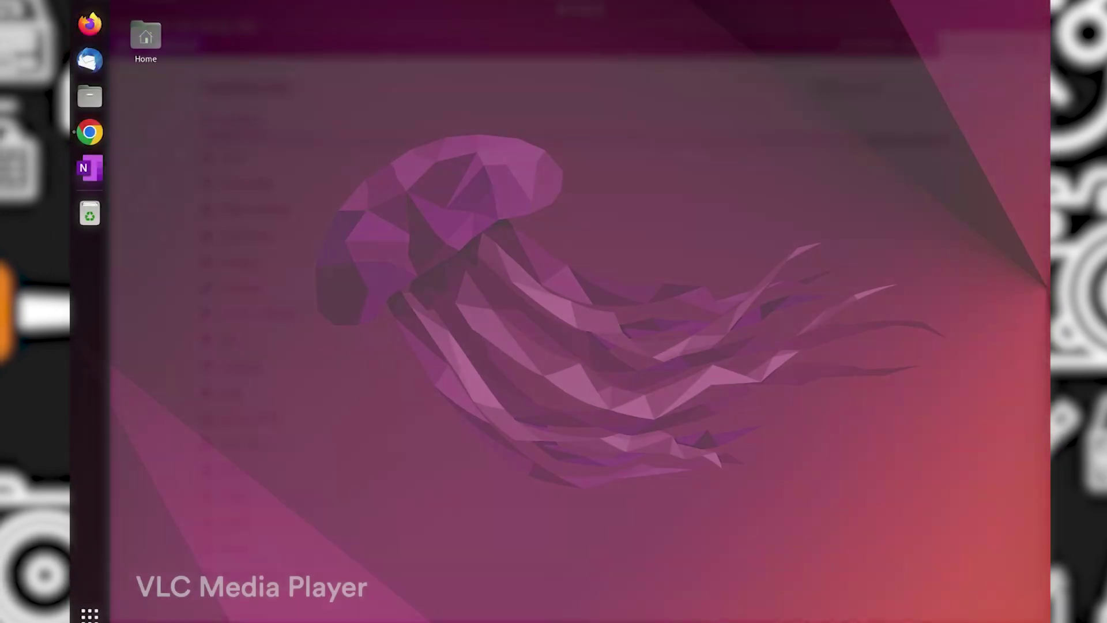
Step: Install VLC 3.0.18 by running sudo snap install vlc in a new terminal
key(ctrl+alt+t)
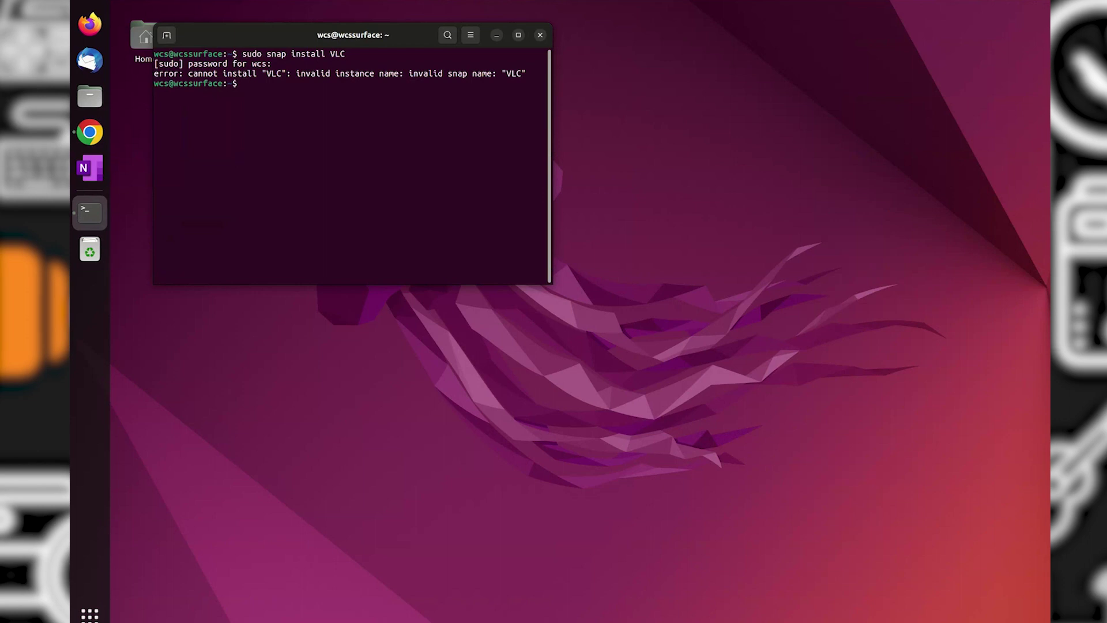
key(Return)
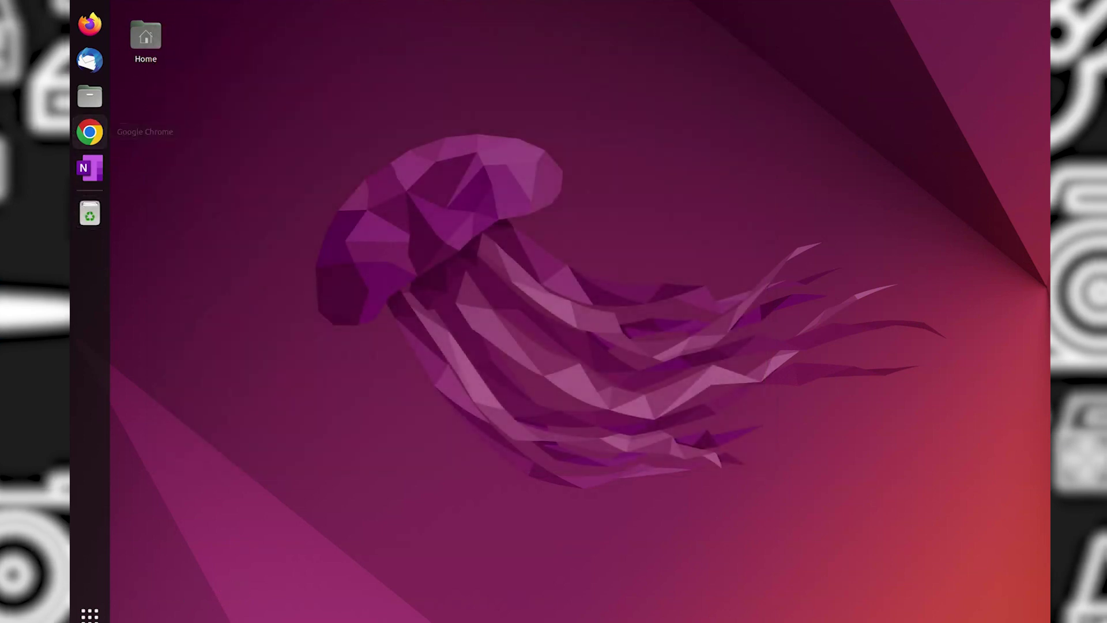
Step: Search the web for dropbox and download the 64-bit Ubuntu 14.04 - 22.04 .deb package
click(90, 132)
text(dropbox)
key(Return)
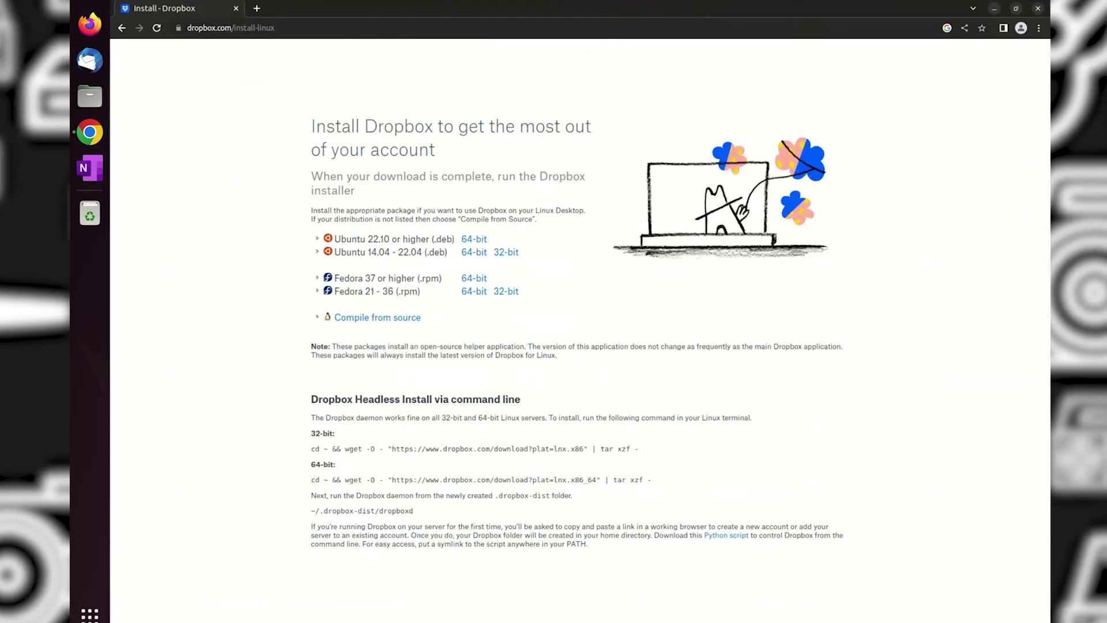
click(474, 252)
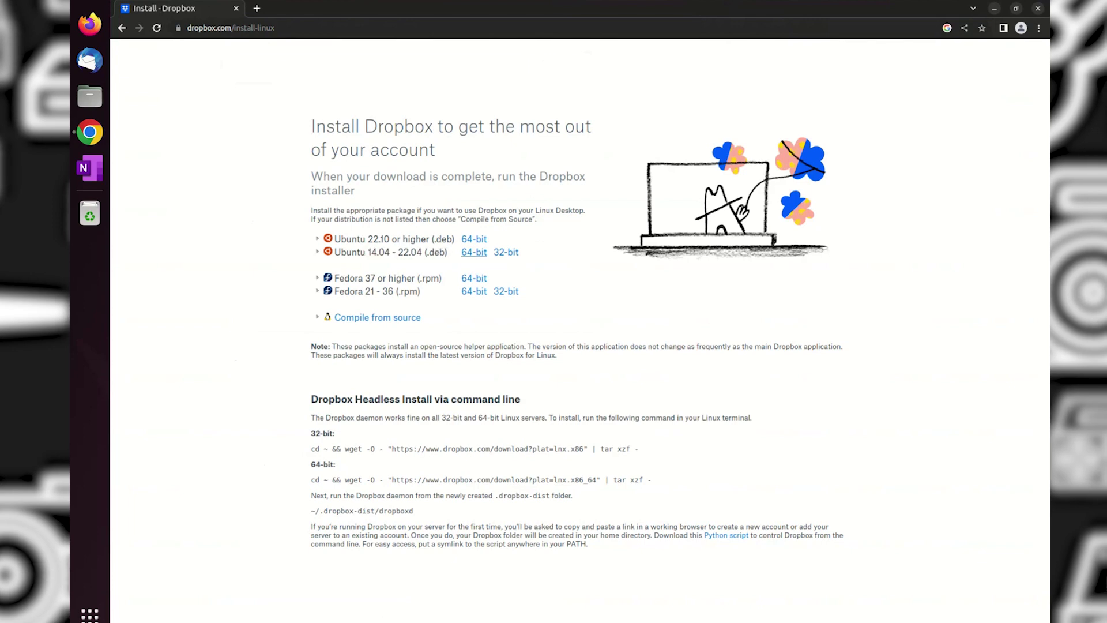
Step: Open dropbox_2020.03.04_amd64.deb from its downloads folder with Software Install
click(985, 27)
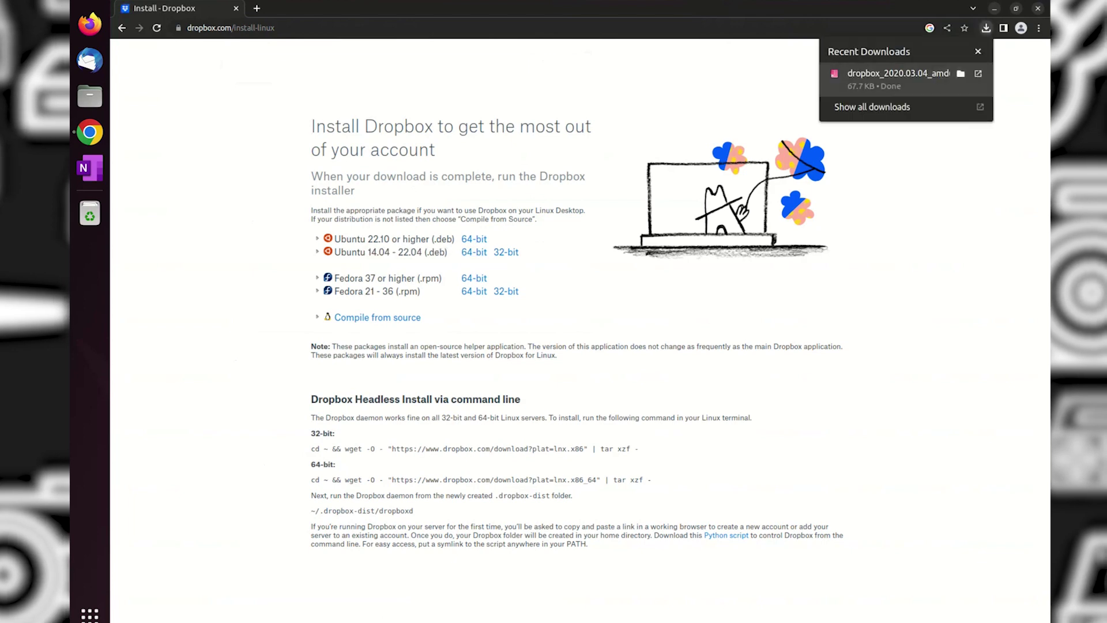
click(960, 73)
click(277, 66)
right_click(275, 74)
click(345, 95)
click(467, 75)
Step: Install the Dropbox package, authenticating with the password, and launch Dropbox from the app search
click(693, 128)
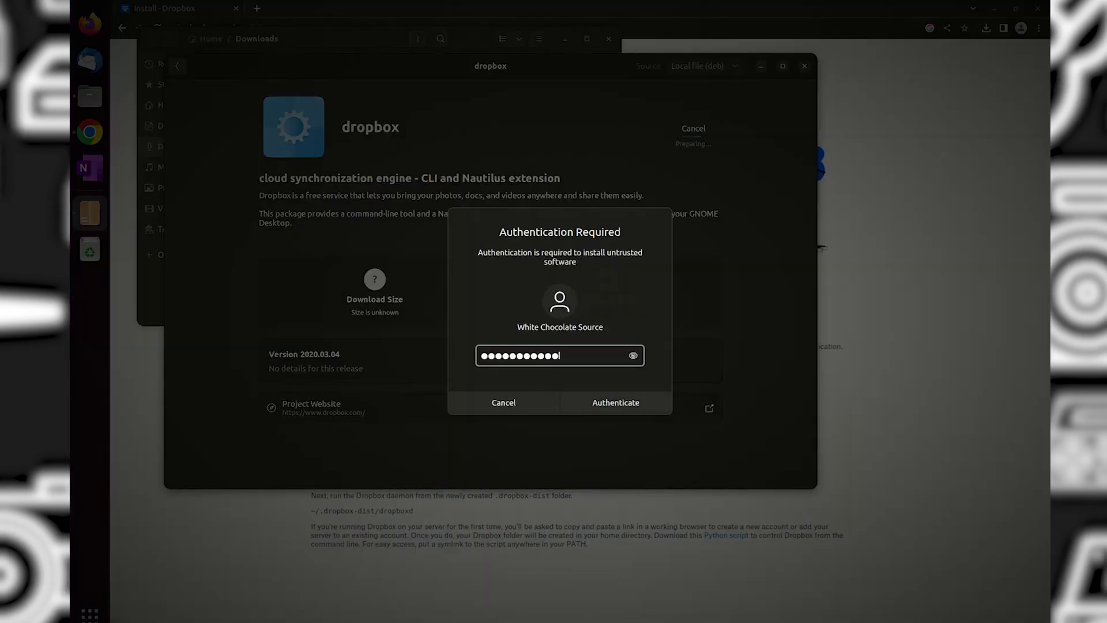
key(Return)
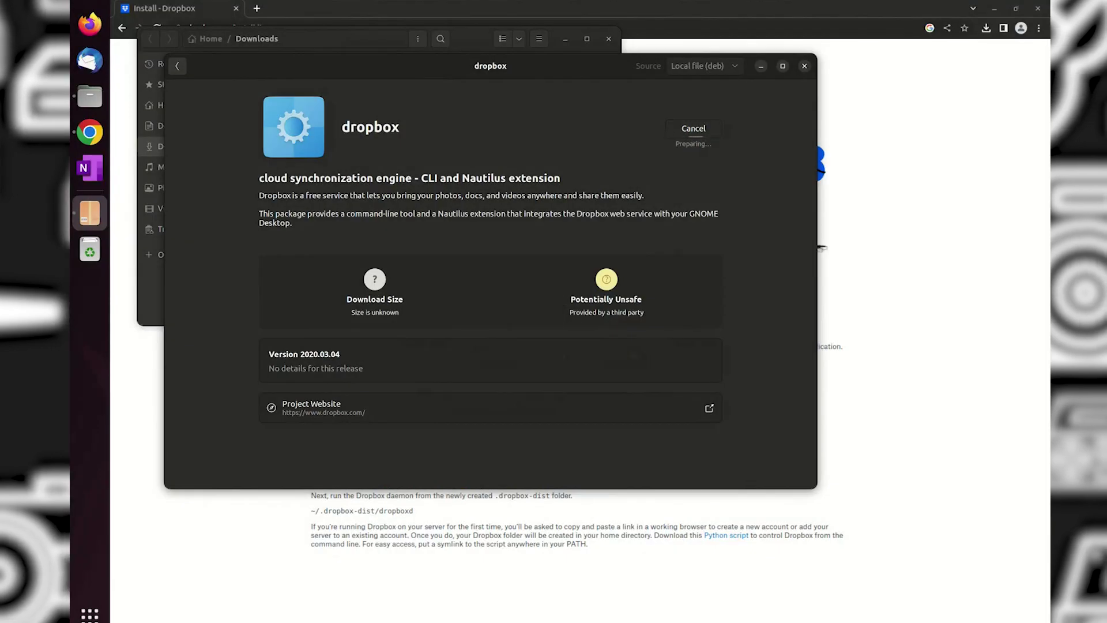
key(super)
text(dropl)
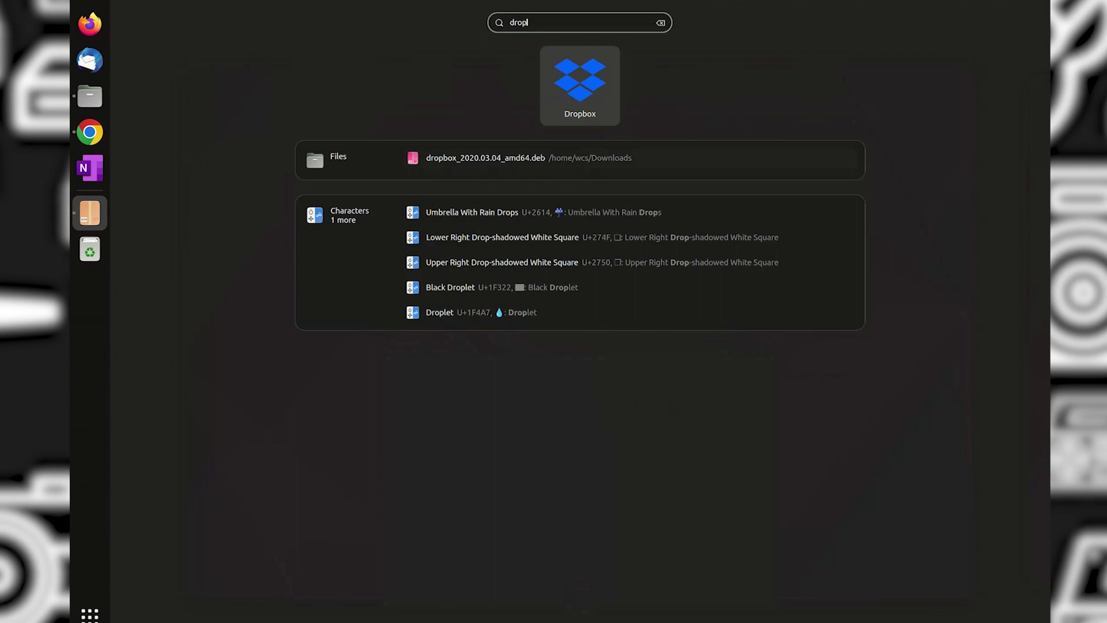
key(Return)
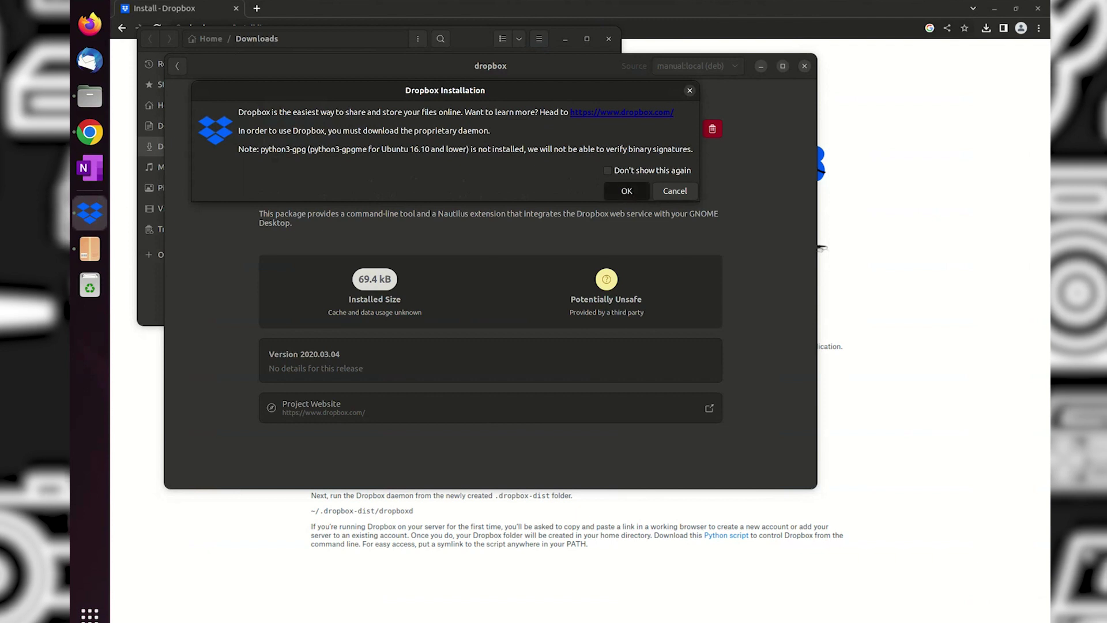
Step: Accept the Dropbox daemon download and open the Dropbox folder from the tray menu
key(Return)
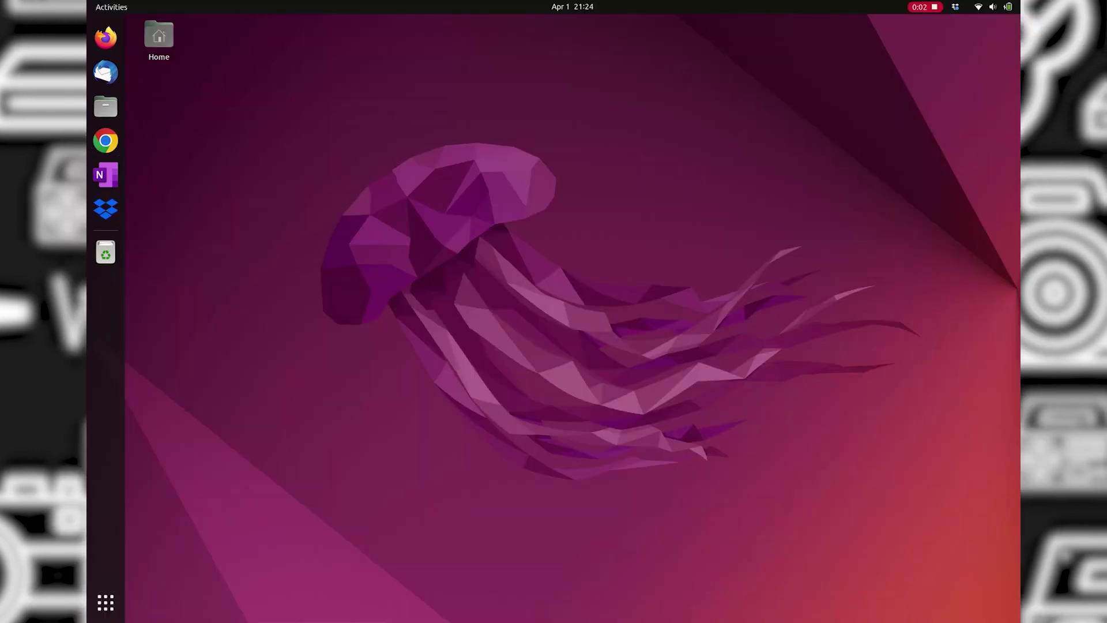
click(955, 7)
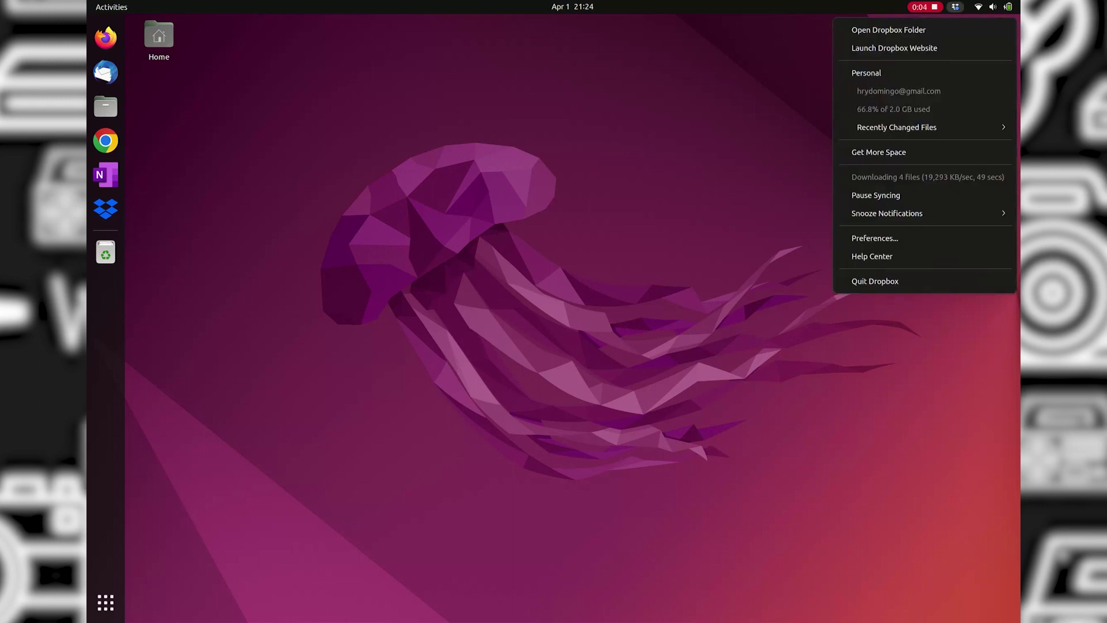
click(888, 30)
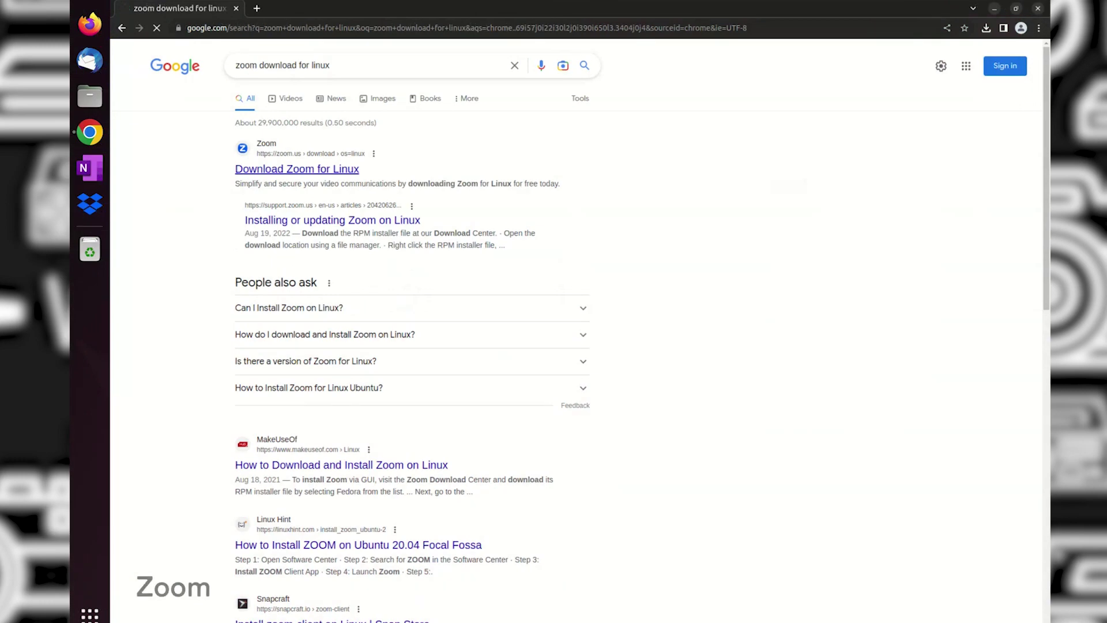
Step: Download zoom_amd64.deb for Linux type Ubuntu and open a terminal at its Downloads folder
click(297, 169)
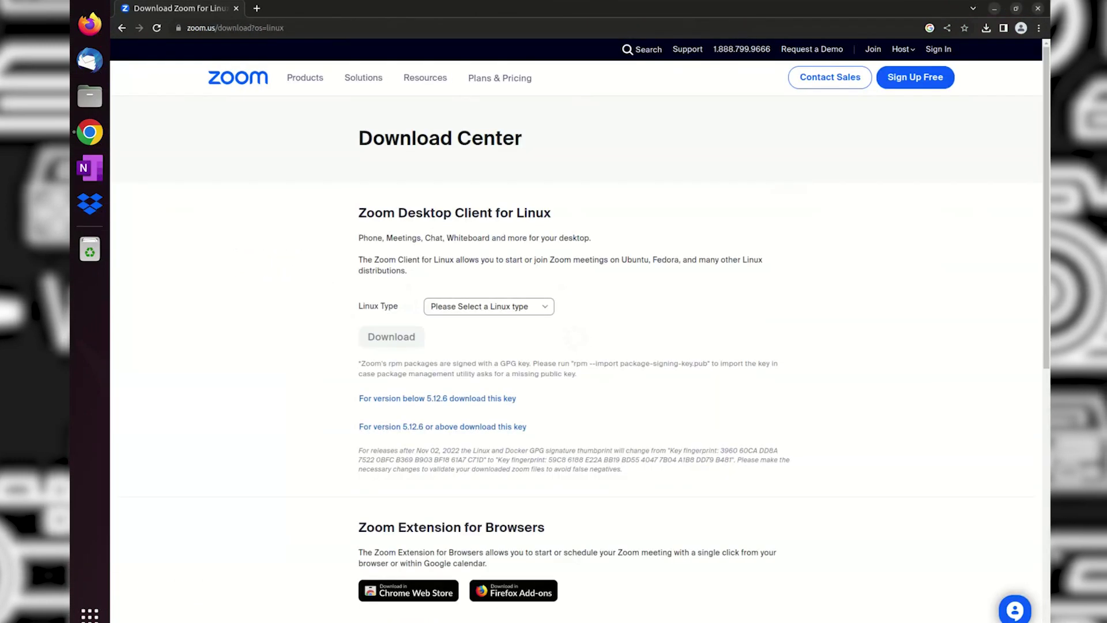
click(488, 306)
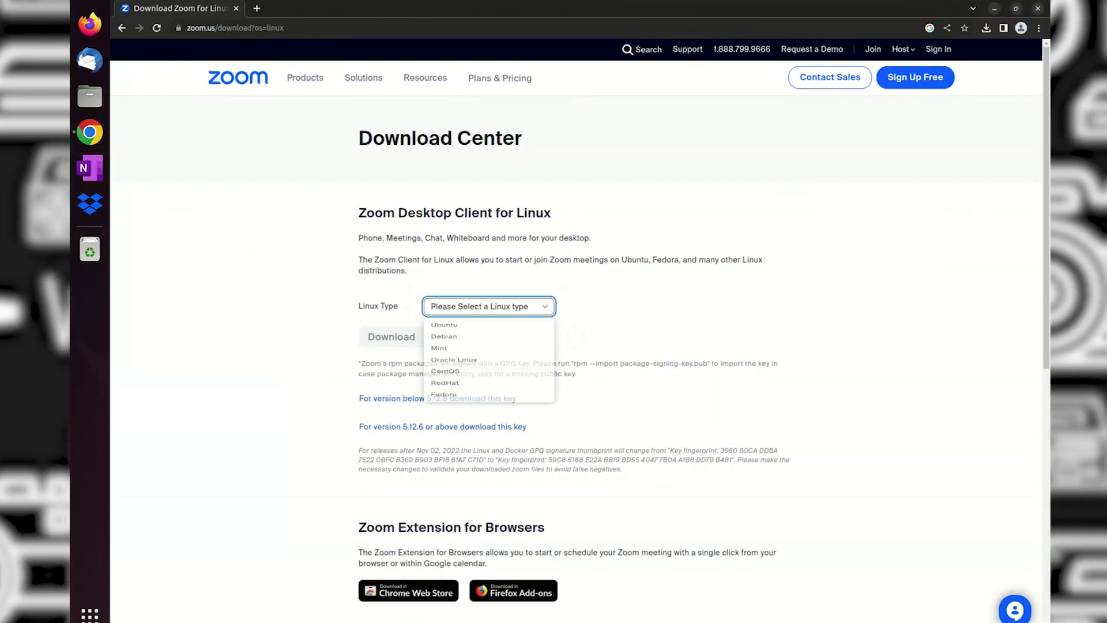
click(443, 325)
click(391, 373)
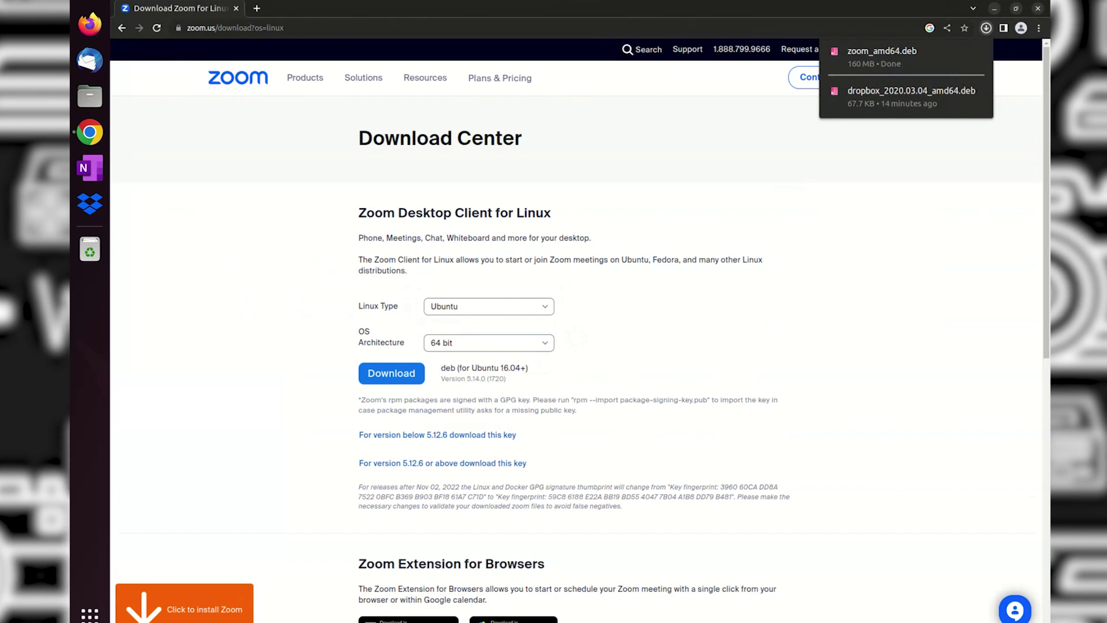
click(975, 87)
key(ctrl+alt+t)
Step: Install zoom_amd64.deb with apt from Downloads, then launch Zoom and maximise its window
text(cd Downloads/)
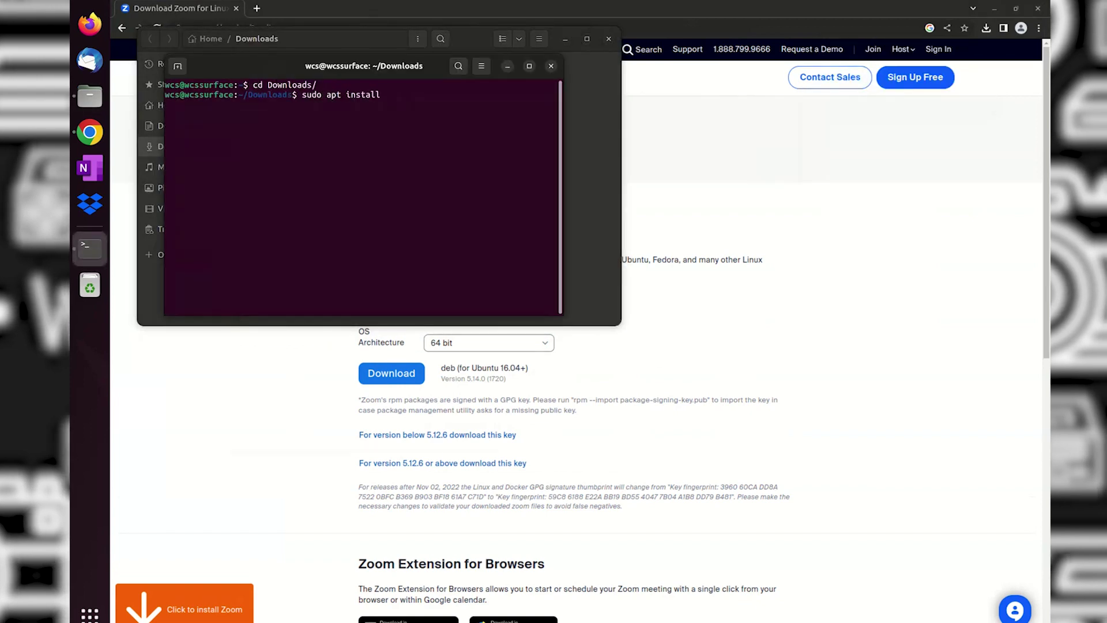
key(Return)
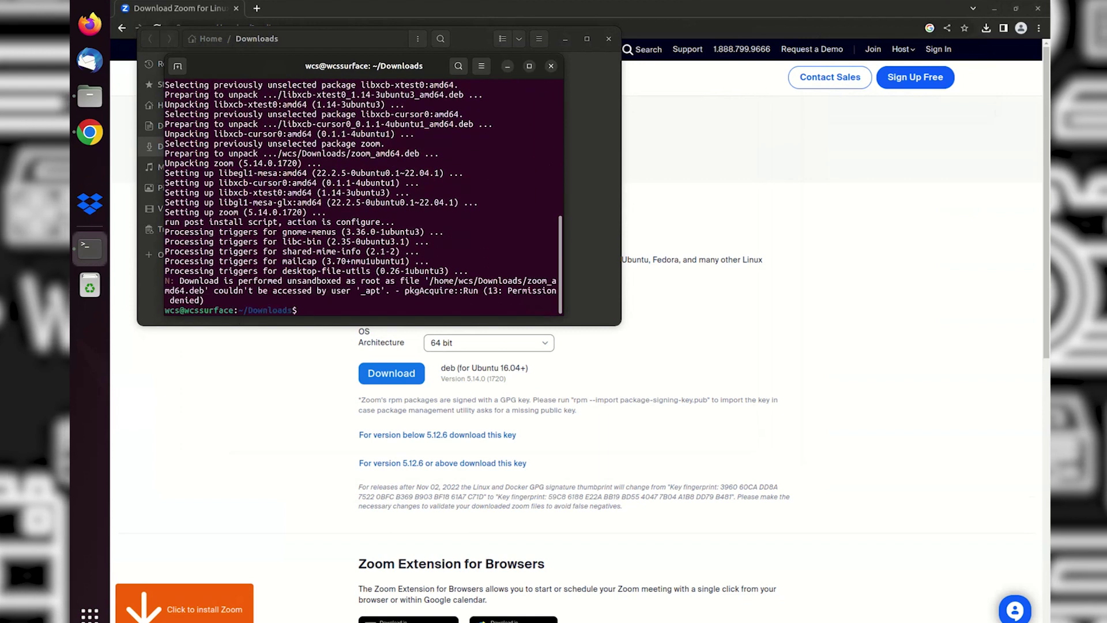
key(super)
text(zoom)
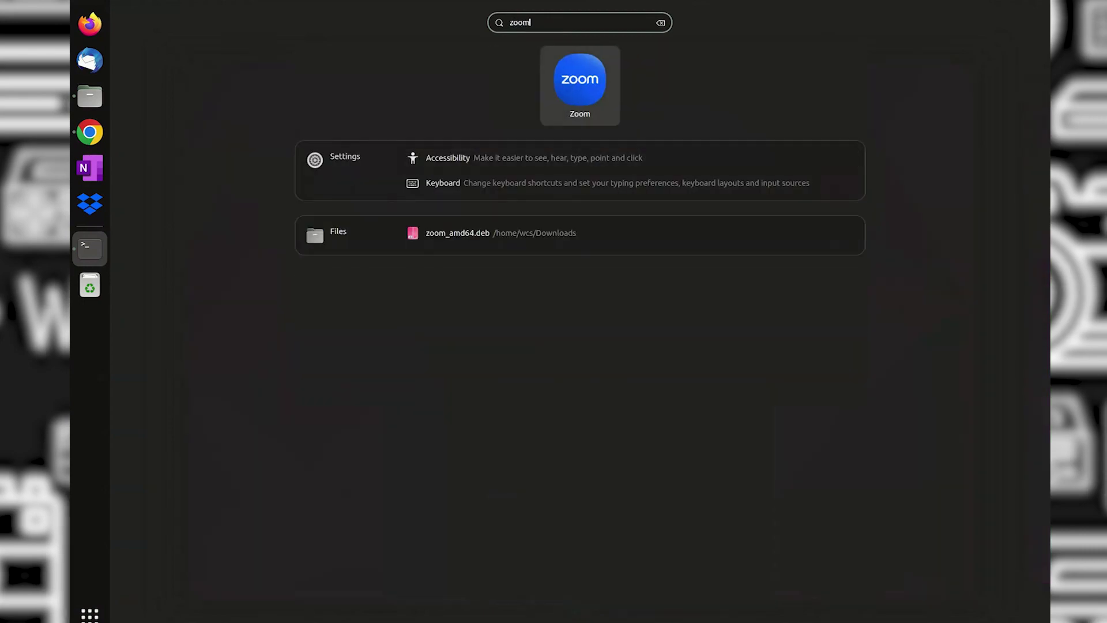
key(Return)
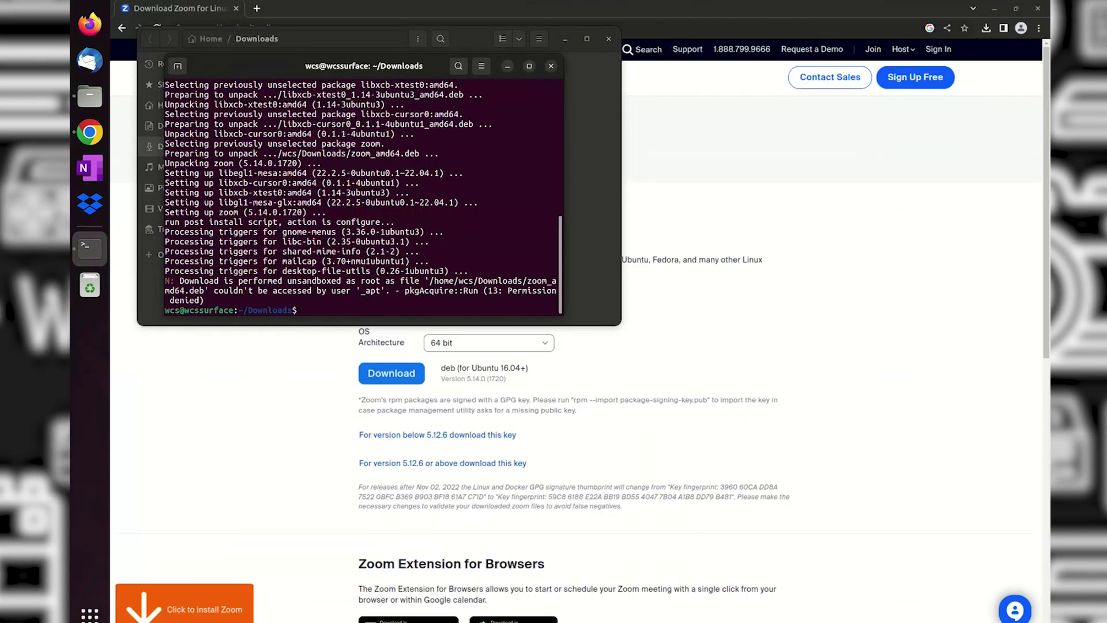
key(super+Up)
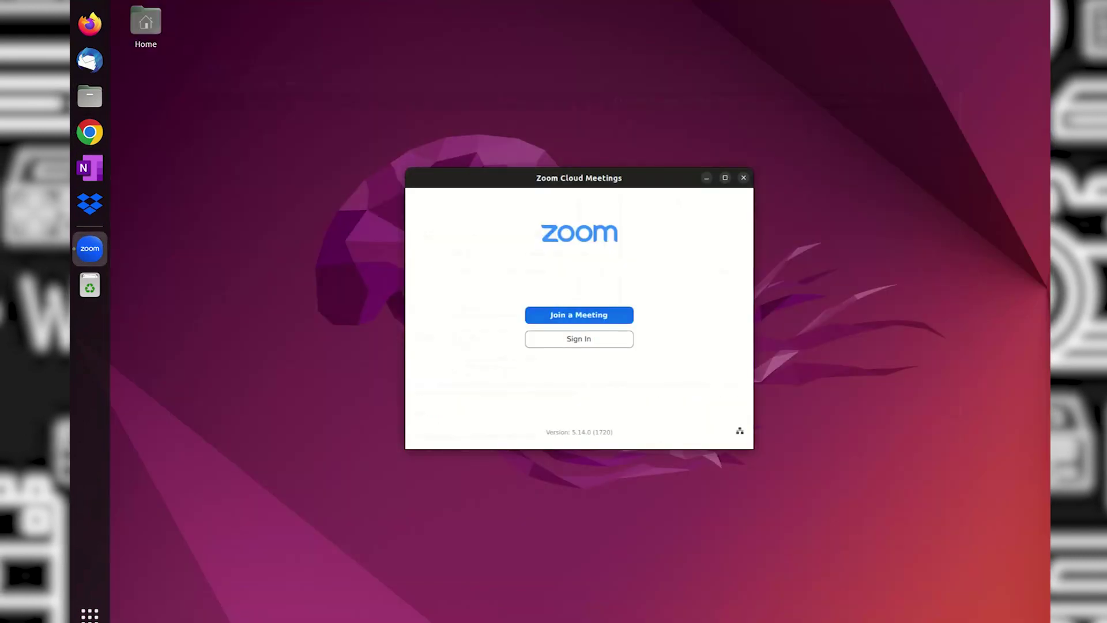
Step: Sign in to Zoom, run a test meeting, then leave it and close Zoom
click(578, 339)
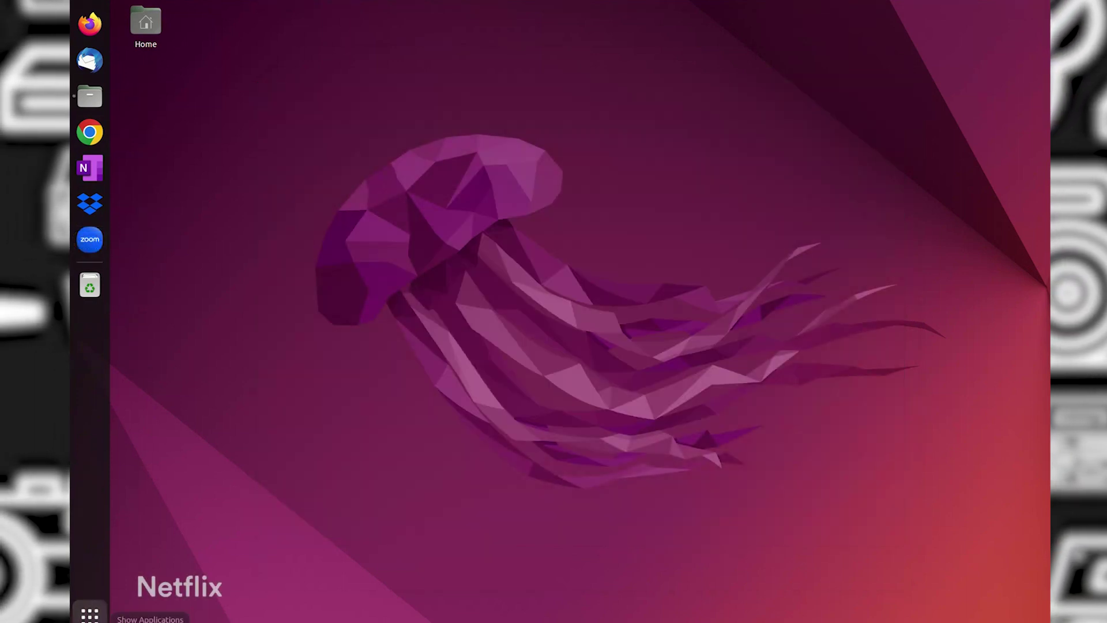
click(90, 614)
text(s)
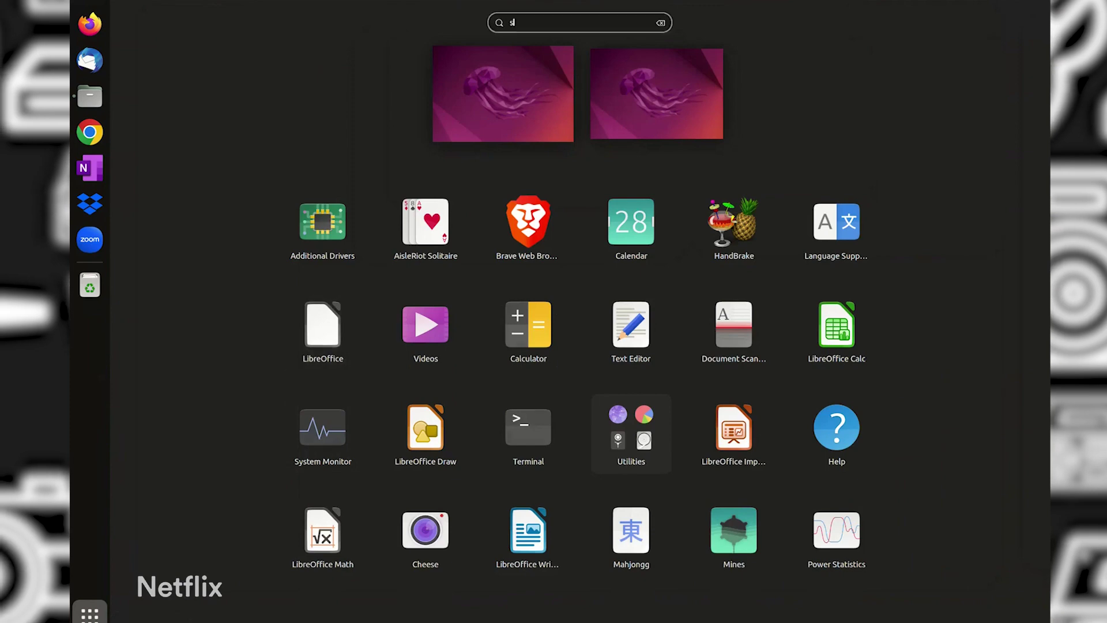
text(oftware)
Step: Search Ubuntu Software for netflix and open the netflix-web details page
key(Return)
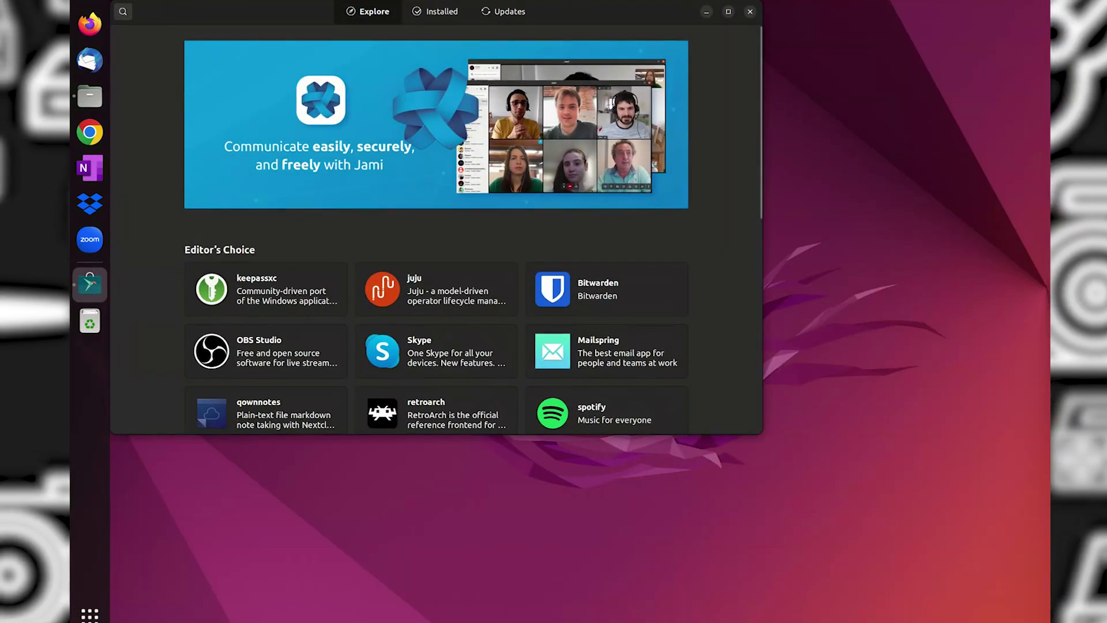
text(netflix)
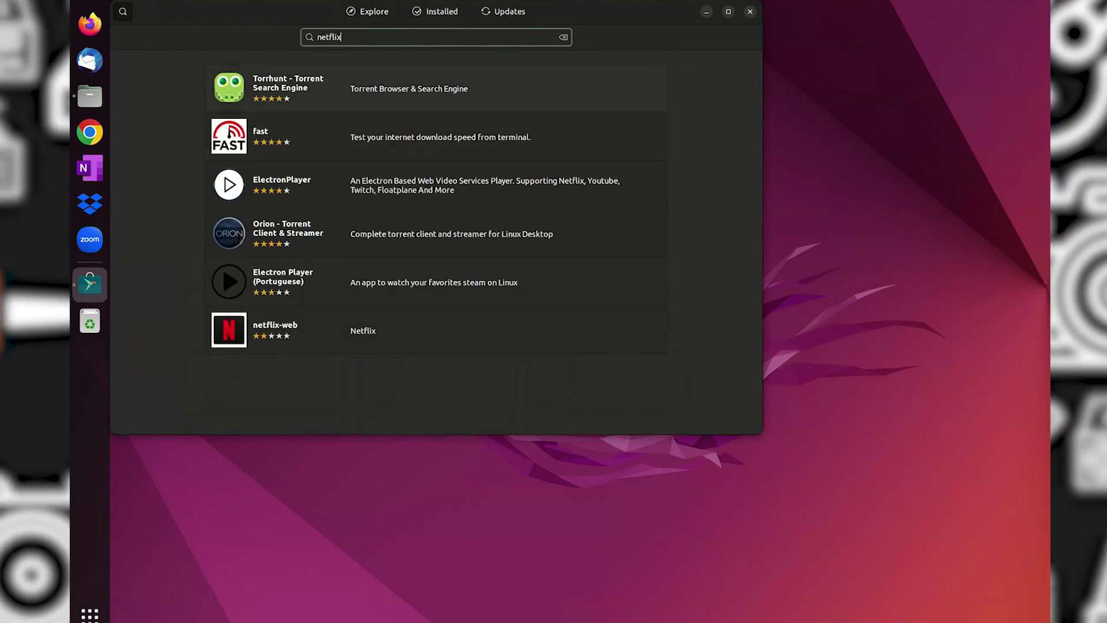
click(275, 330)
scroll(436, 231, down, 5)
scroll(436, 231, up, 5)
Step: Install netflix-web 1.0.0, authenticating with the account password
click(639, 74)
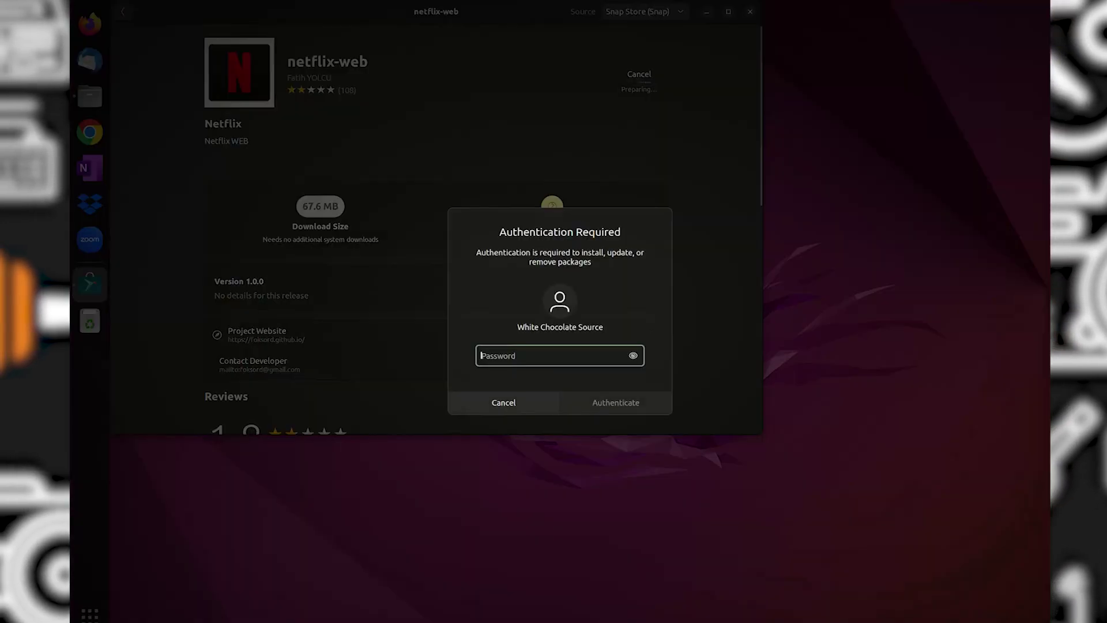
text(***************)
key(Return)
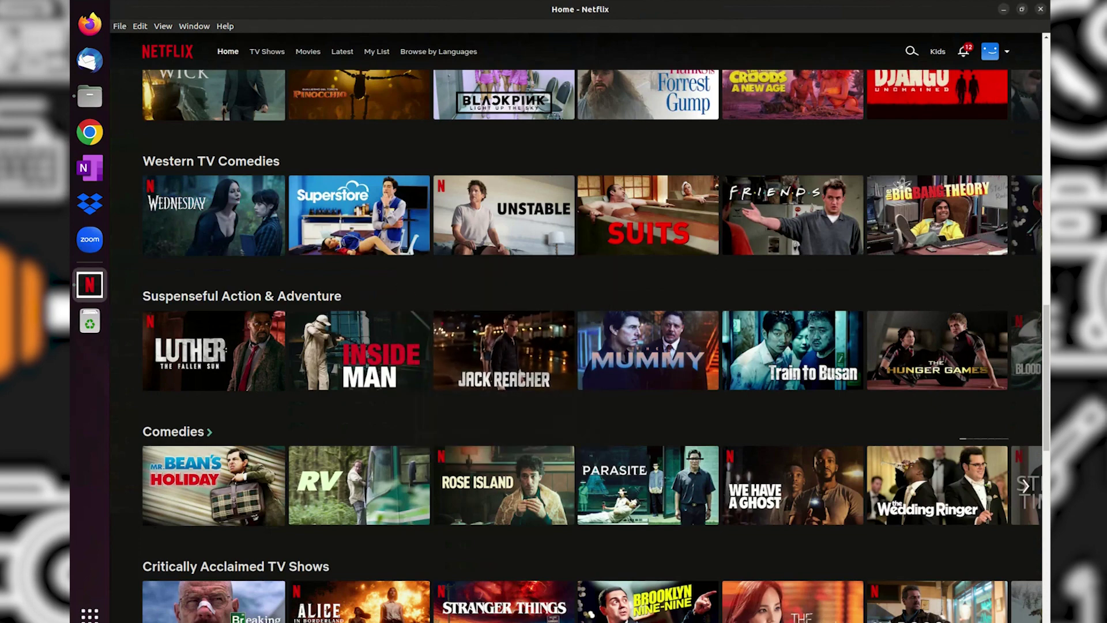
Step: Open Wednesday from the Home rows and try playing it, which fails with error M7701-1003
click(213, 215)
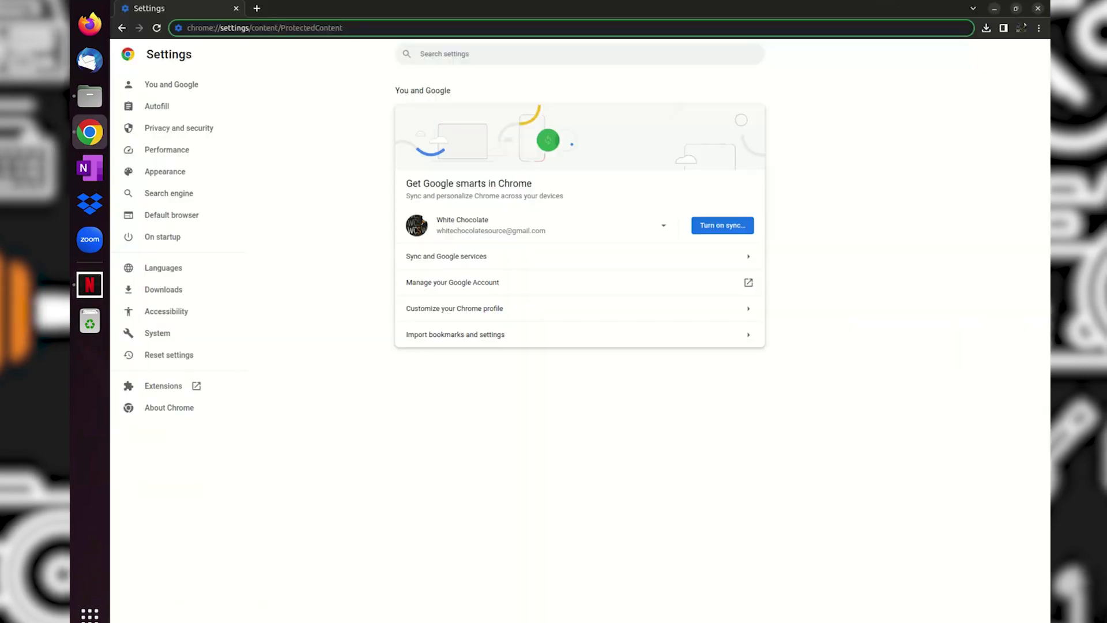
Step: Load chrome://settings/content/protectedContent so sites can play protected content
key(BackSpace)
text(p)
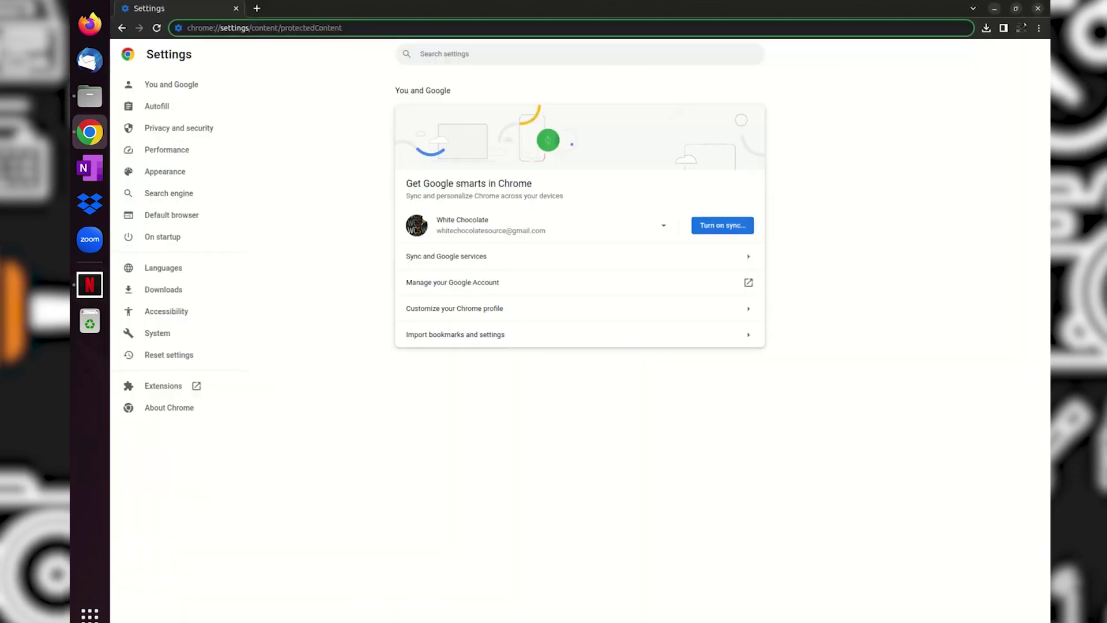
key(Return)
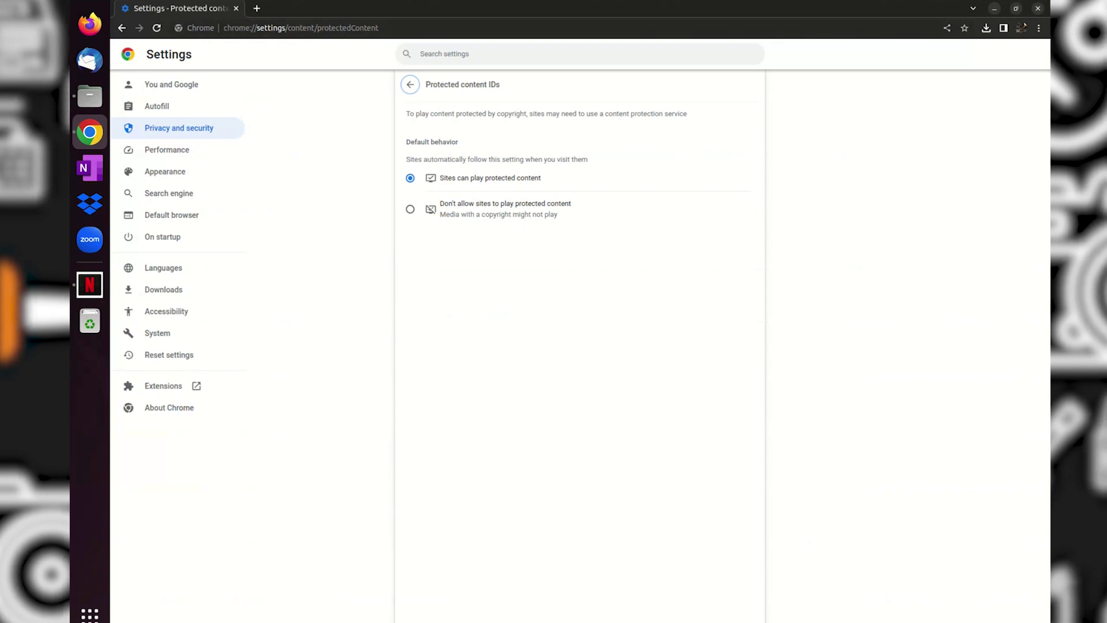
Step: Play and pause Vinland Saga episode 1 on netflix.com, then search the web for 'elisa for linux'
key(ctrl+t)
text(netflix.com)
key(Return)
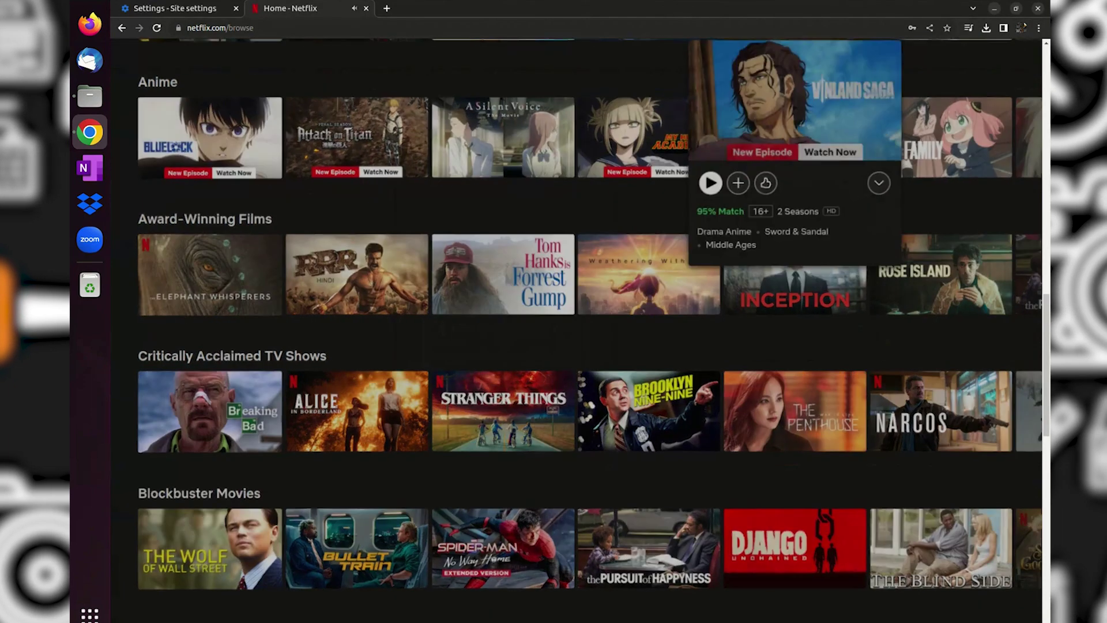
click(711, 183)
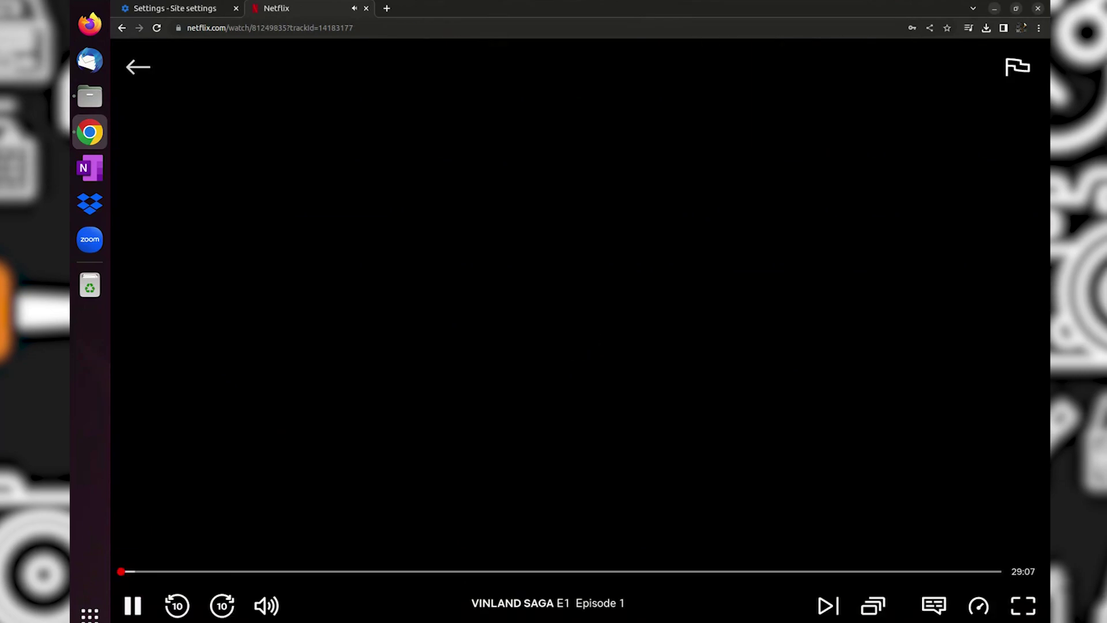
key(space)
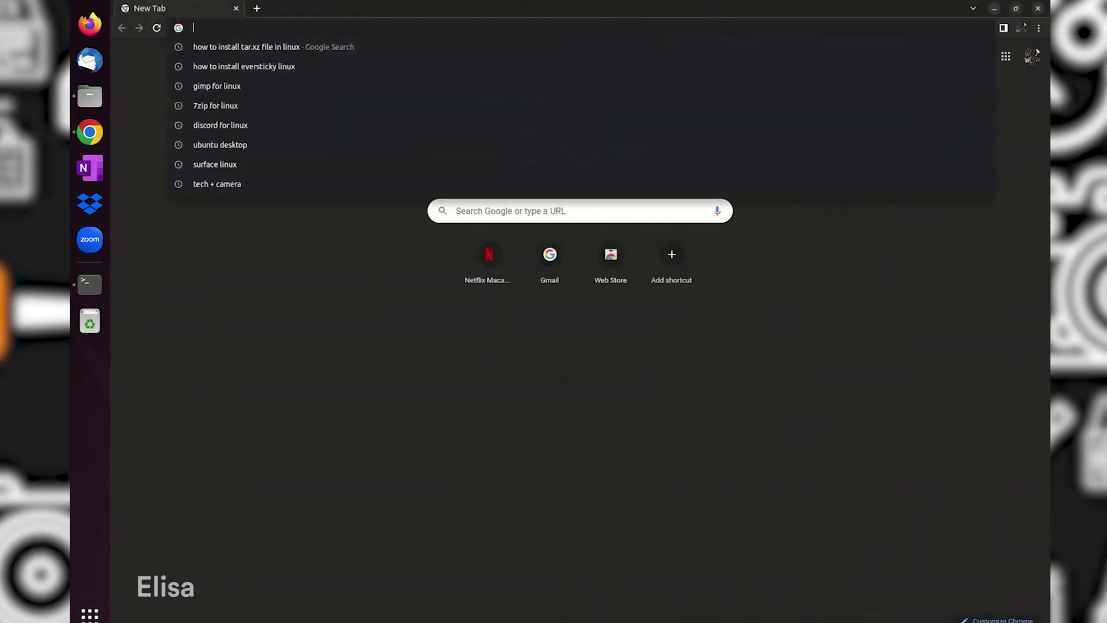
text(elisa for linux)
key(Return)
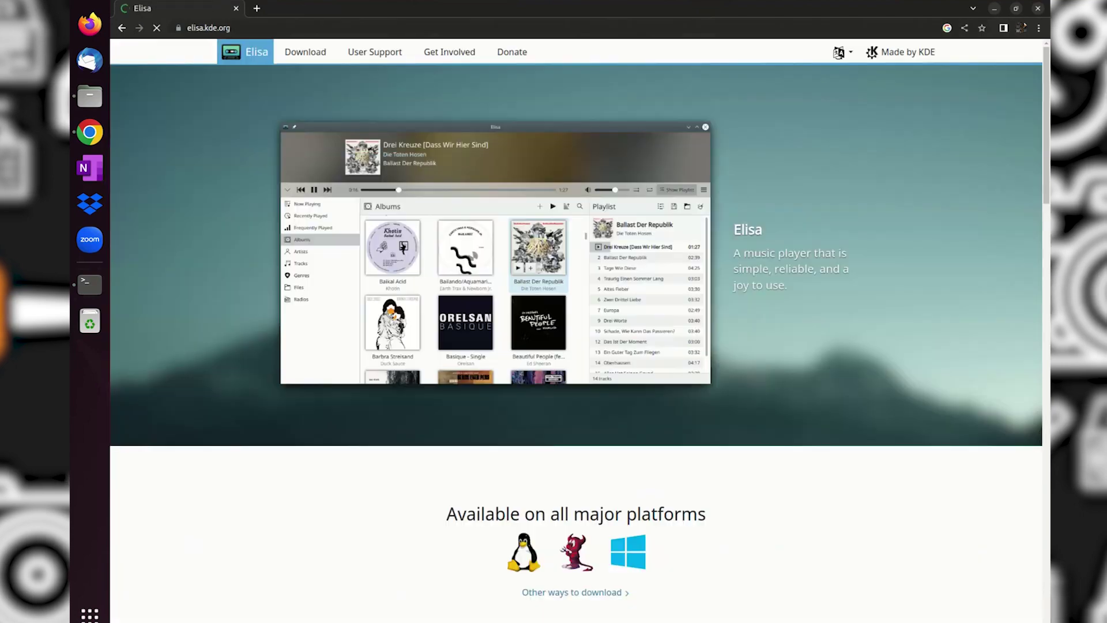
Step: Hand Elisa's download page off to the Snap Store and authorise its install with the account password
scroll(576, 329, down, 5)
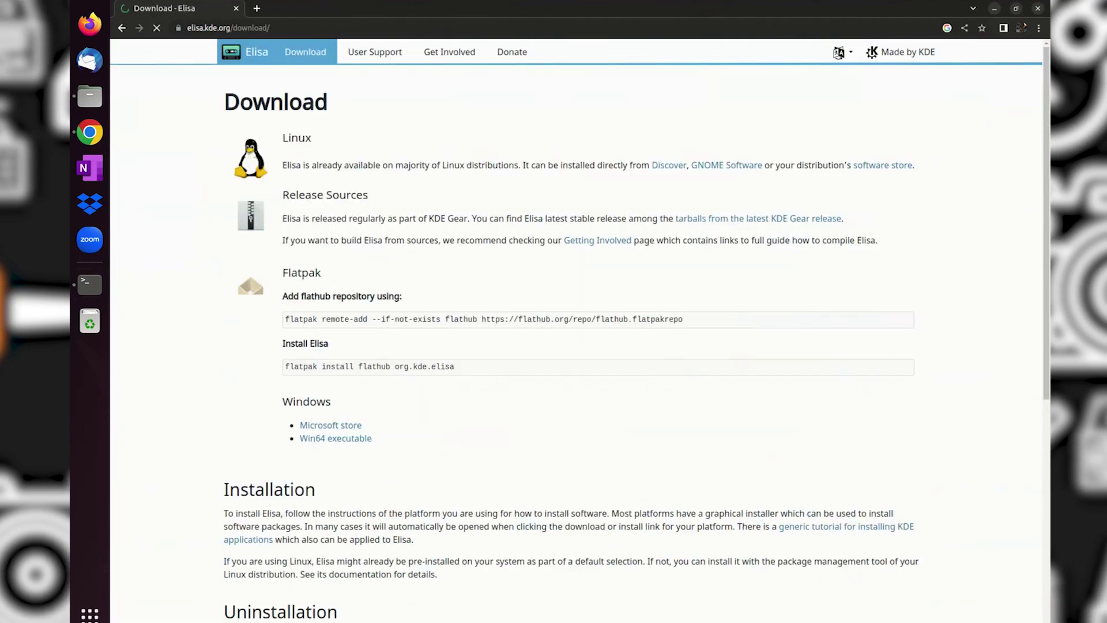
scroll(577, 328, down, 3)
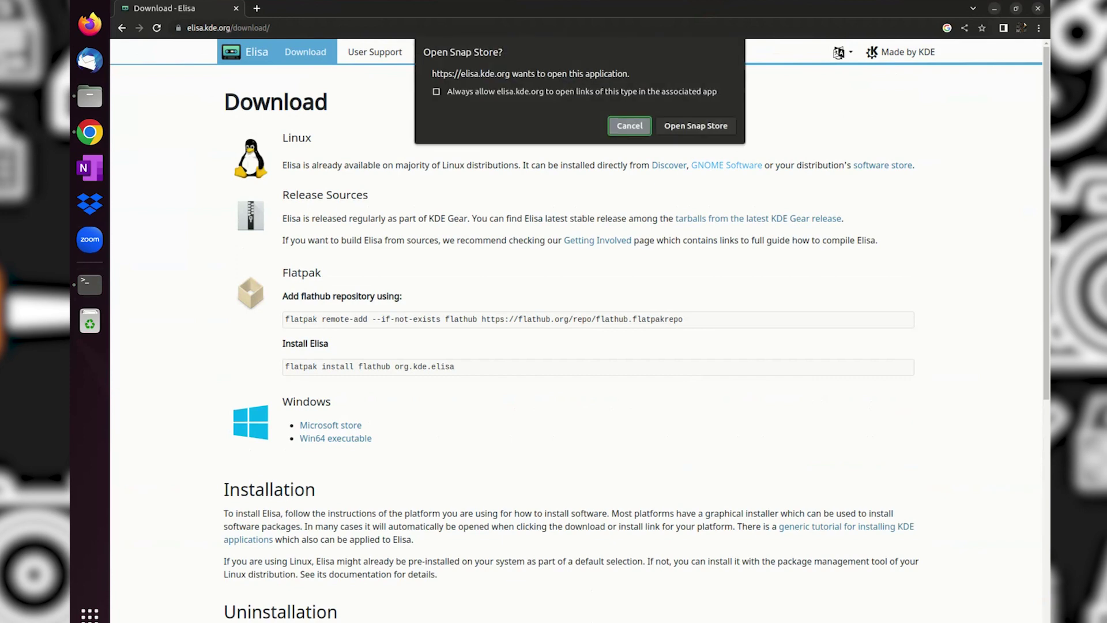
key(Return)
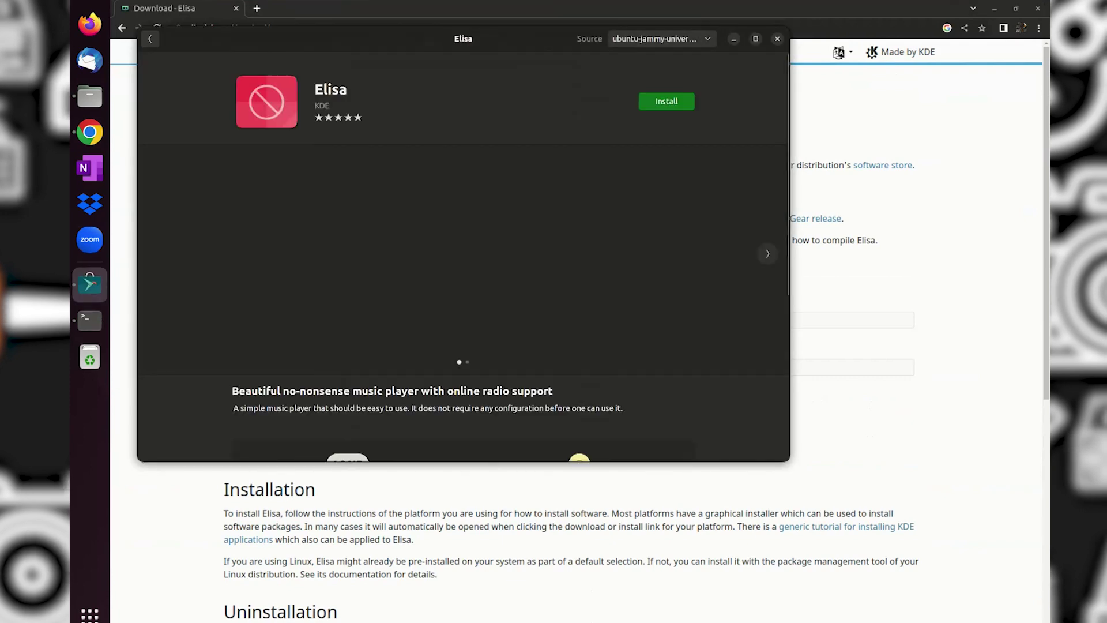
text(************)
key(Return)
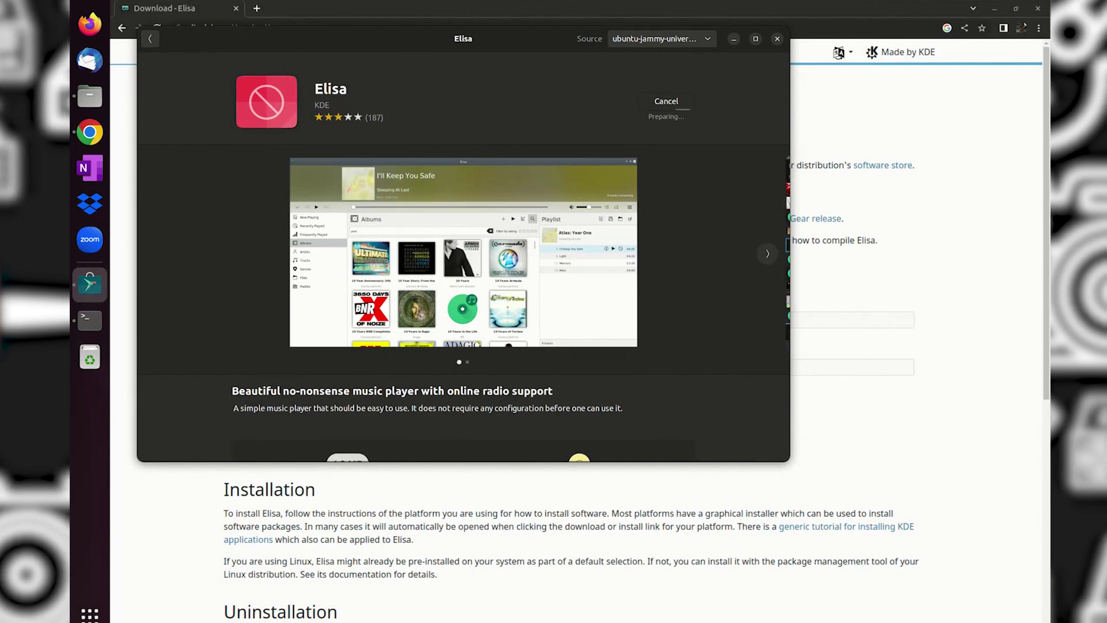
key(super)
Step: Search 'elisa' in Activities and launch the Elisa music player
text(elisa)
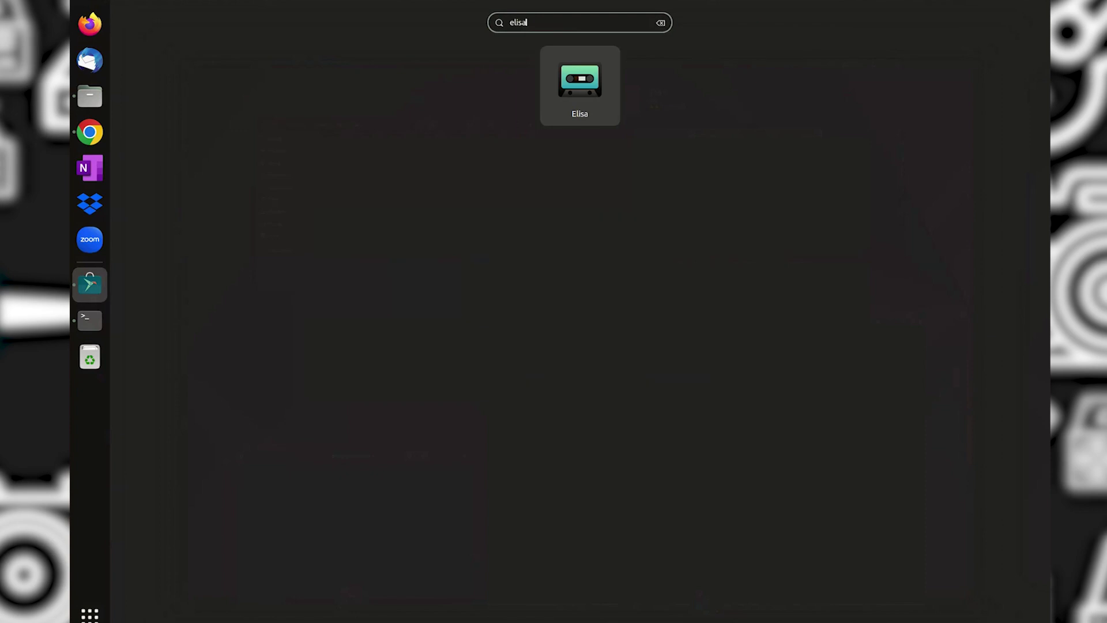
key(Return)
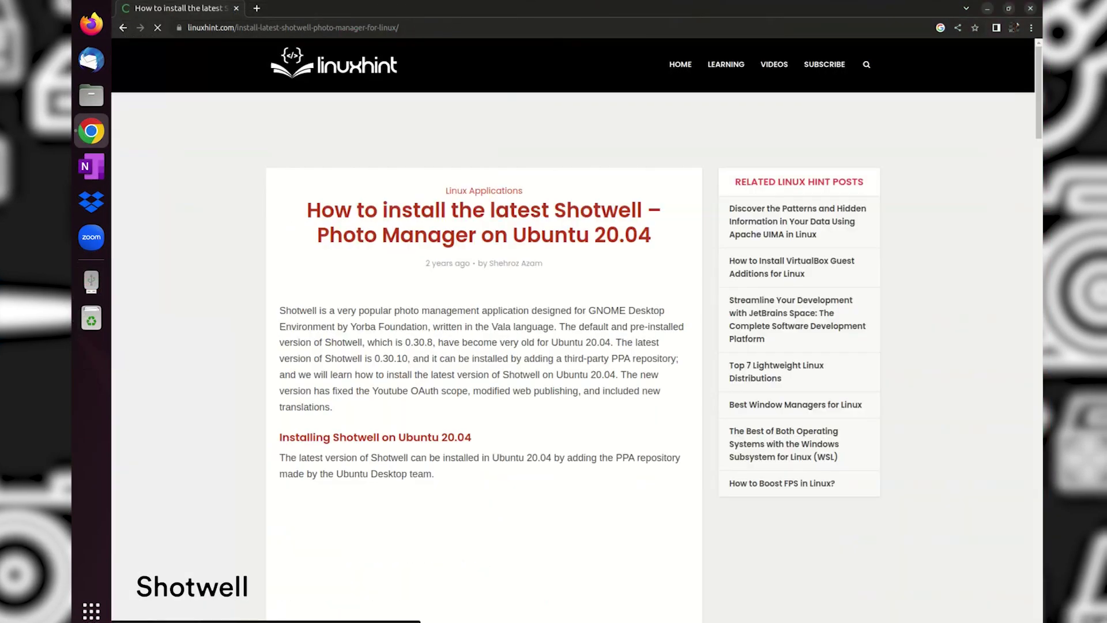
Step: Scroll the linuxhint Shotwell guide down to the 'Step 1: Add PPA repository' section
scroll(554, 312, down, 5)
scroll(553, 312, up, 2)
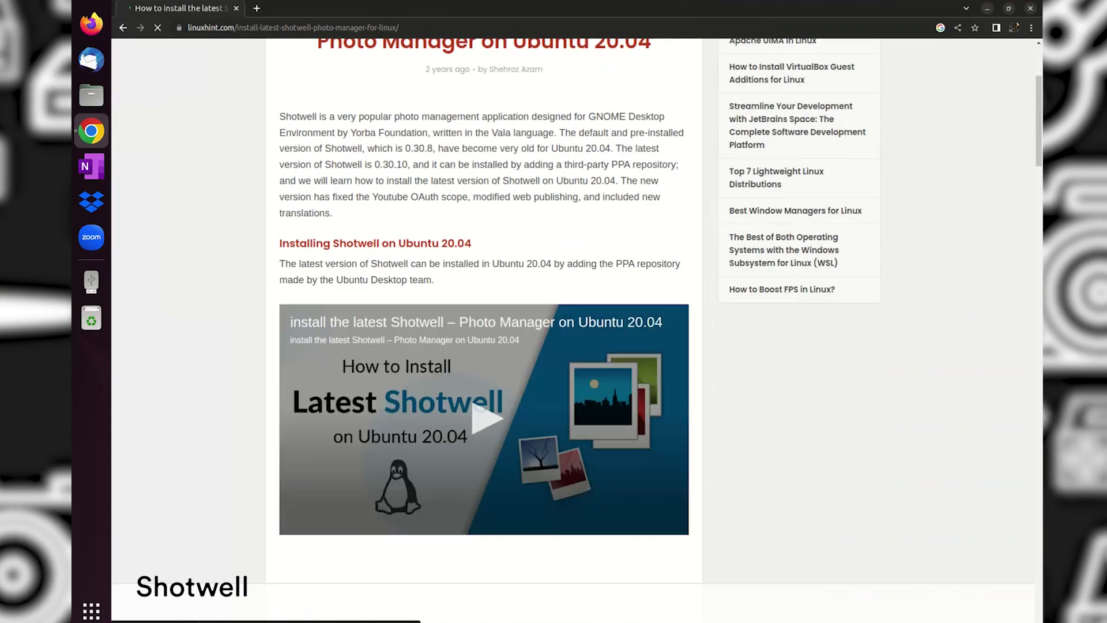
scroll(553, 311, down, 10)
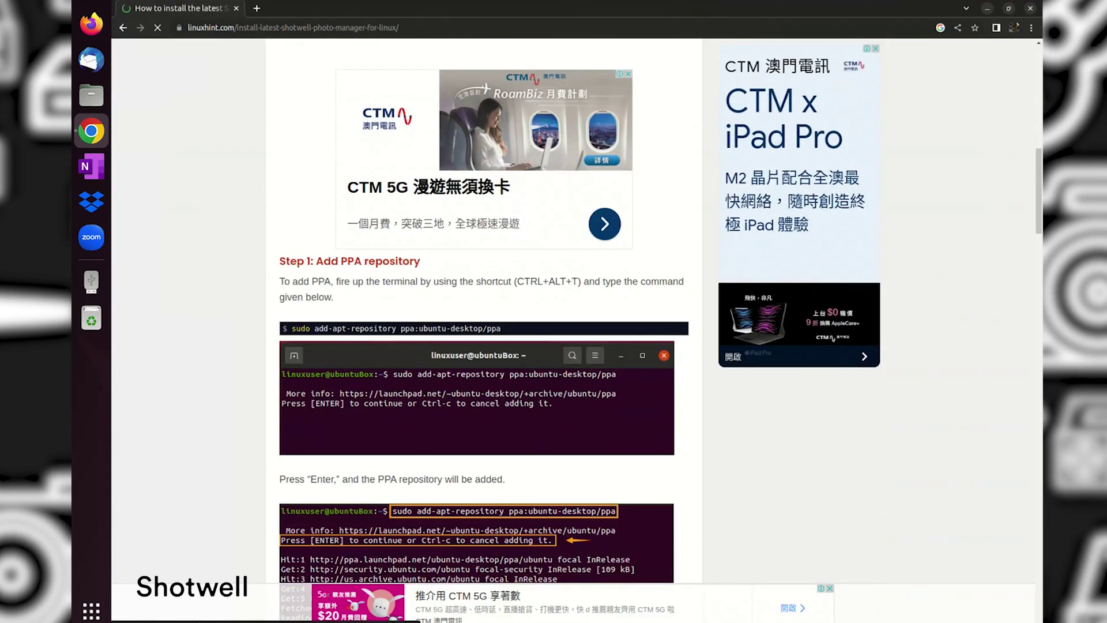
scroll(553, 311, down, 2)
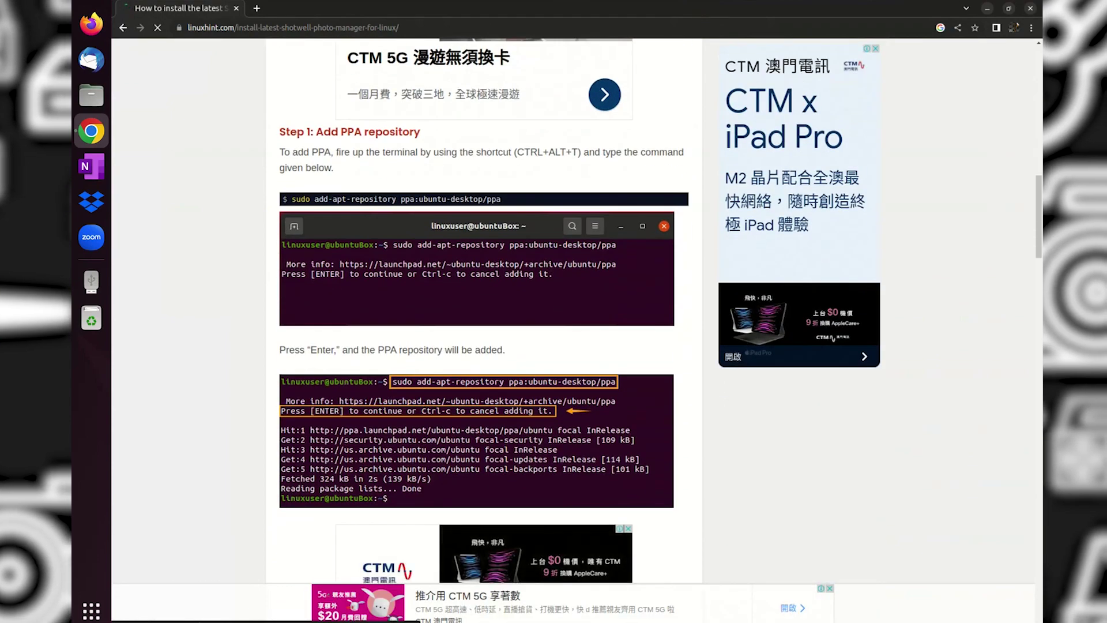
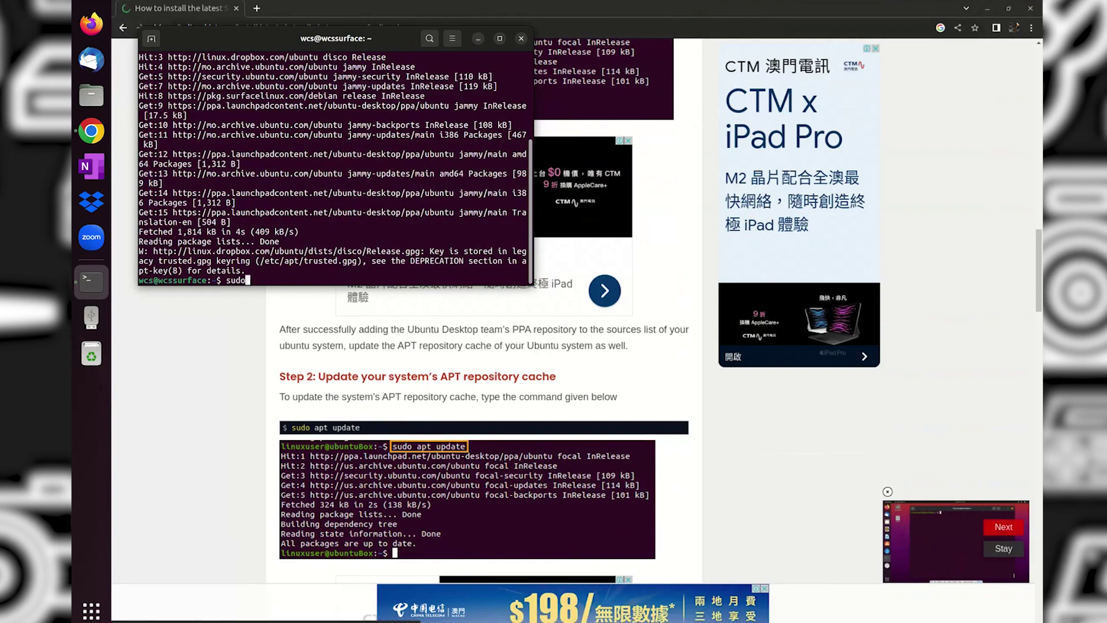
Step: Install Shotwell with sudo apt install shotwell; it is already version 0.30.14-1ubuntu6
scroll(484, 346, down, 4)
scroll(484, 346, down, 12)
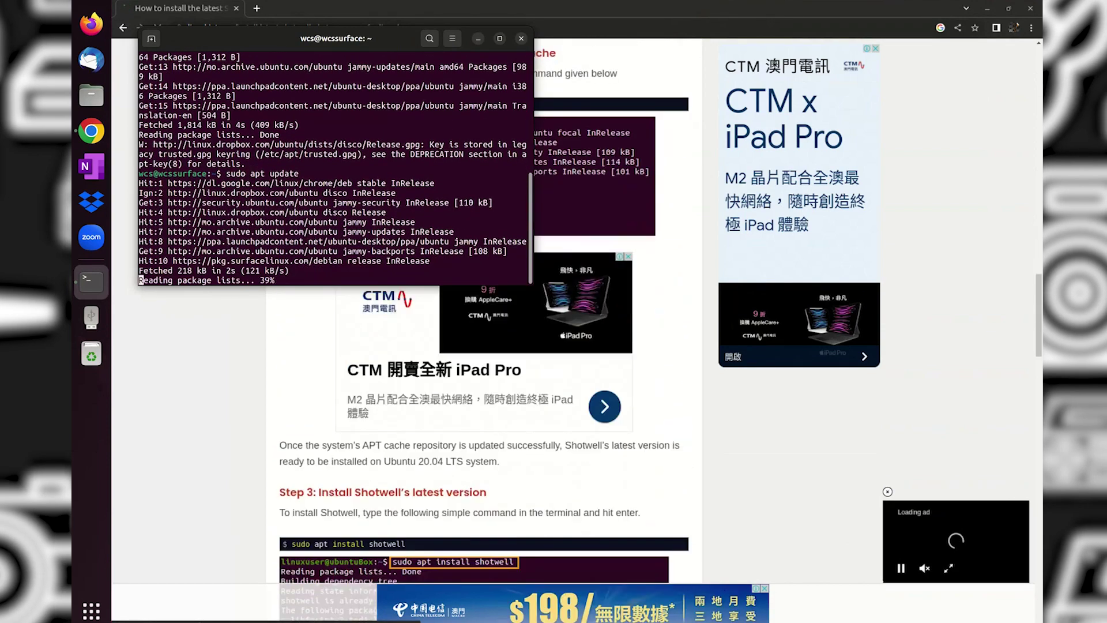
text(su)
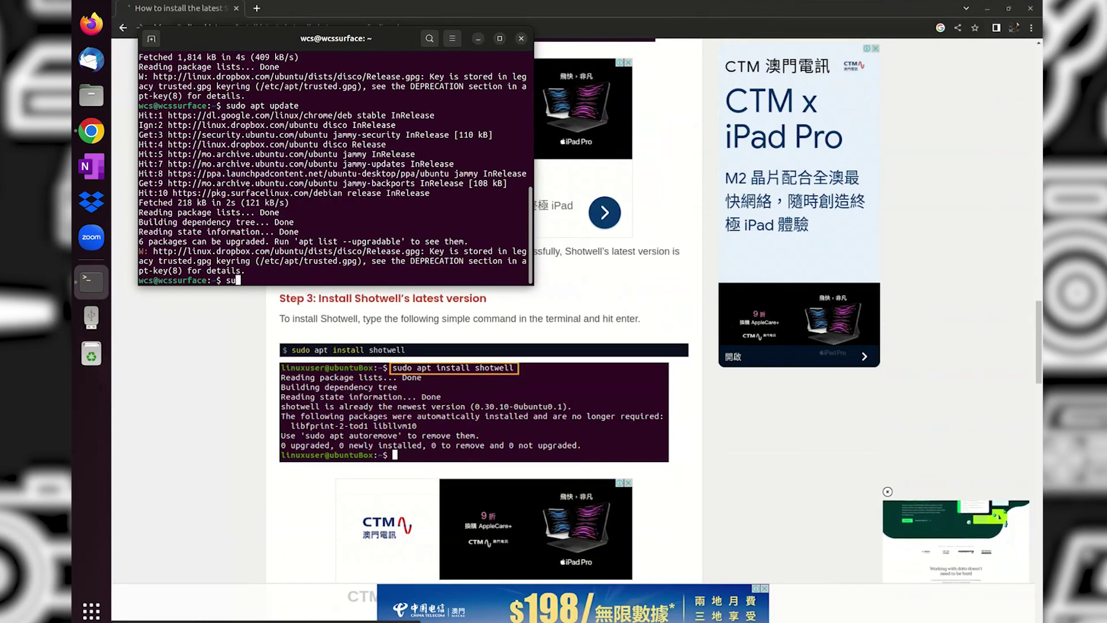
text(do apt install shotwell)
key(Return)
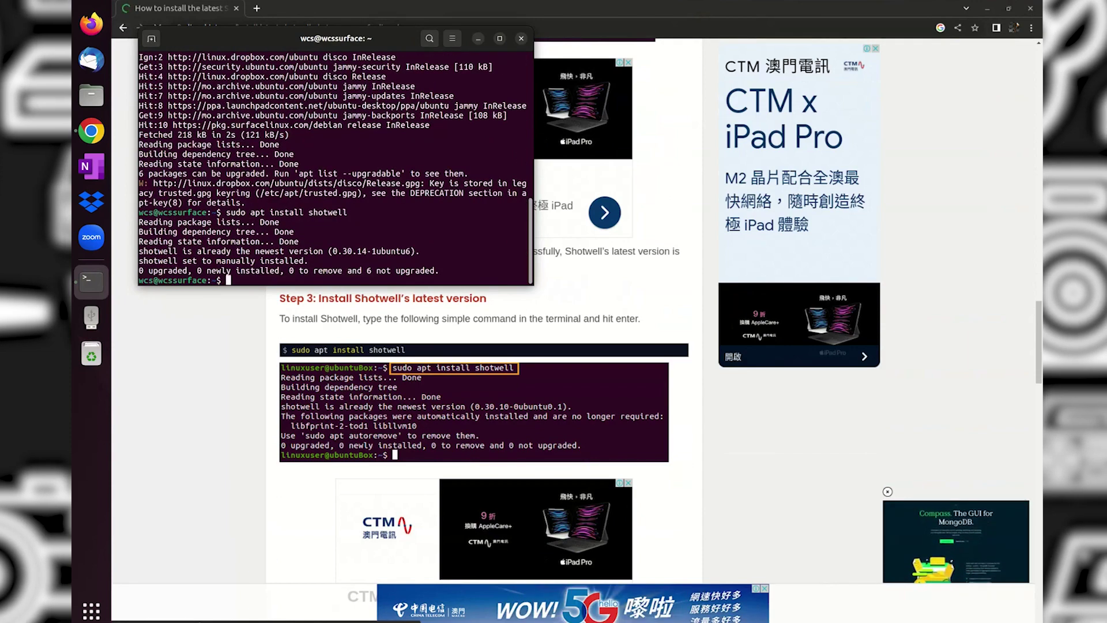
key(super)
Step: Launch Shotwell from the app search and dismiss its welcome message
text(shotwell)
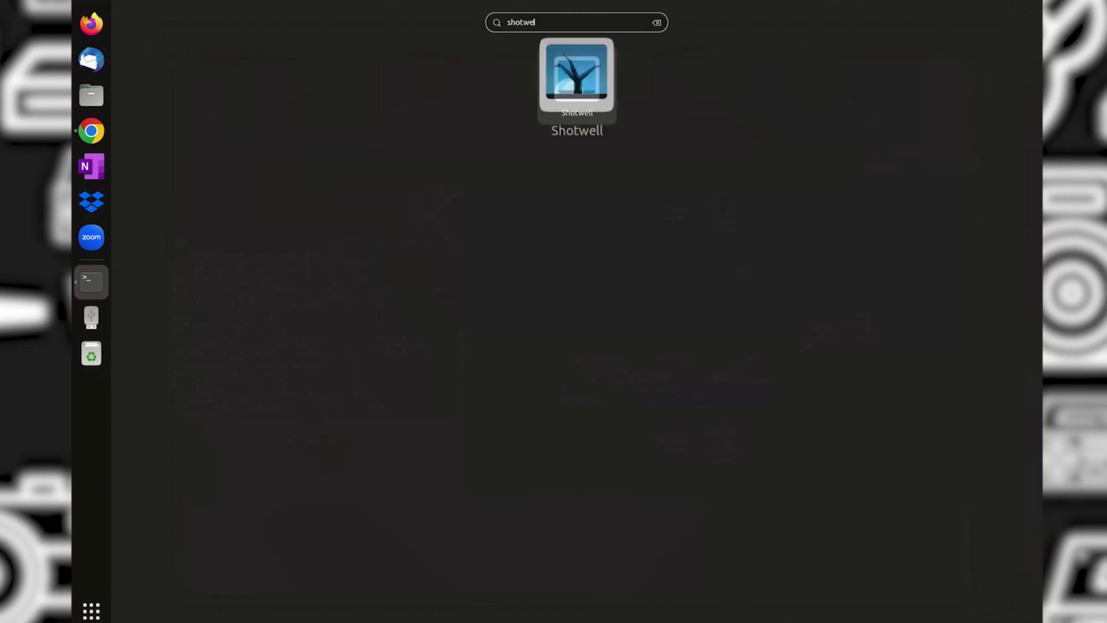
key(Return)
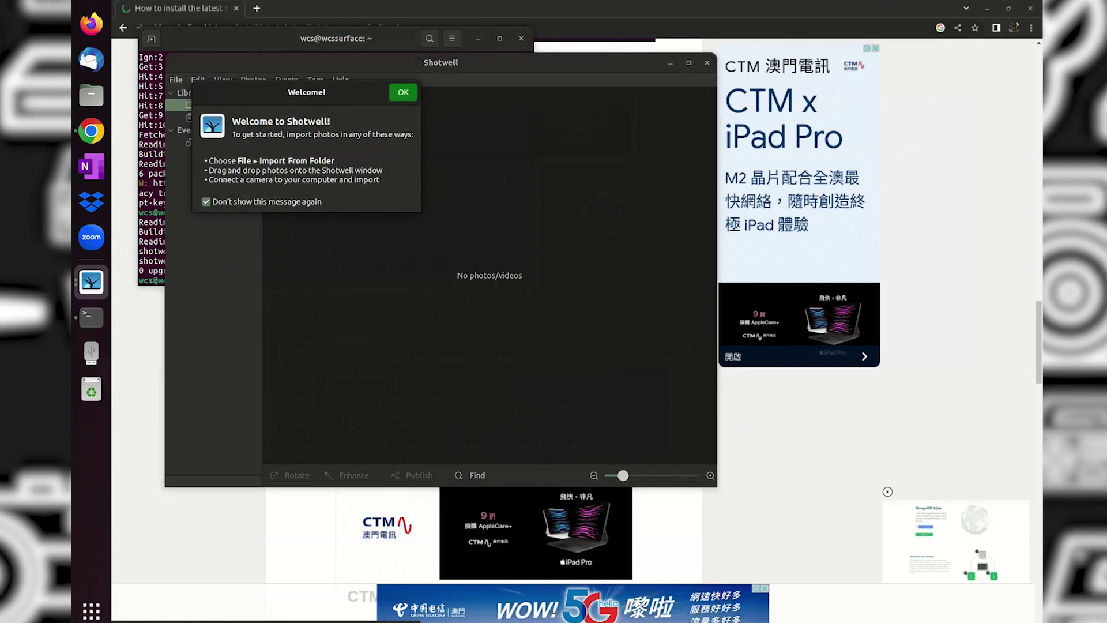
key(Return)
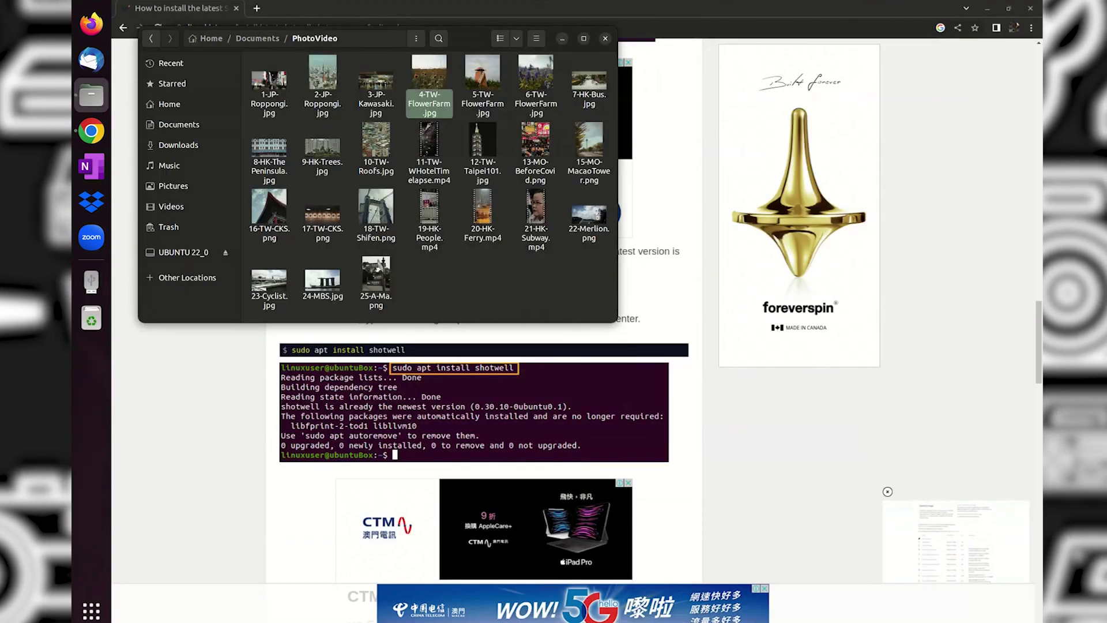
Step: Open 4-TW-FlowerFarm.jpg from the PhotoVideo folder with Shotwell Viewer
key(shift+F10)
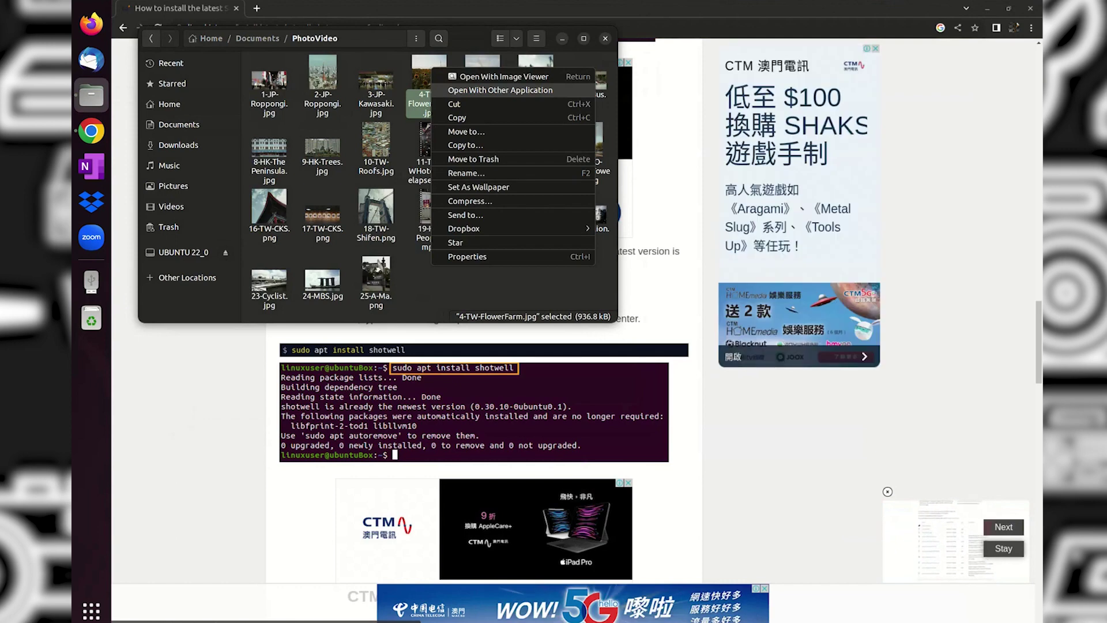
key(Return)
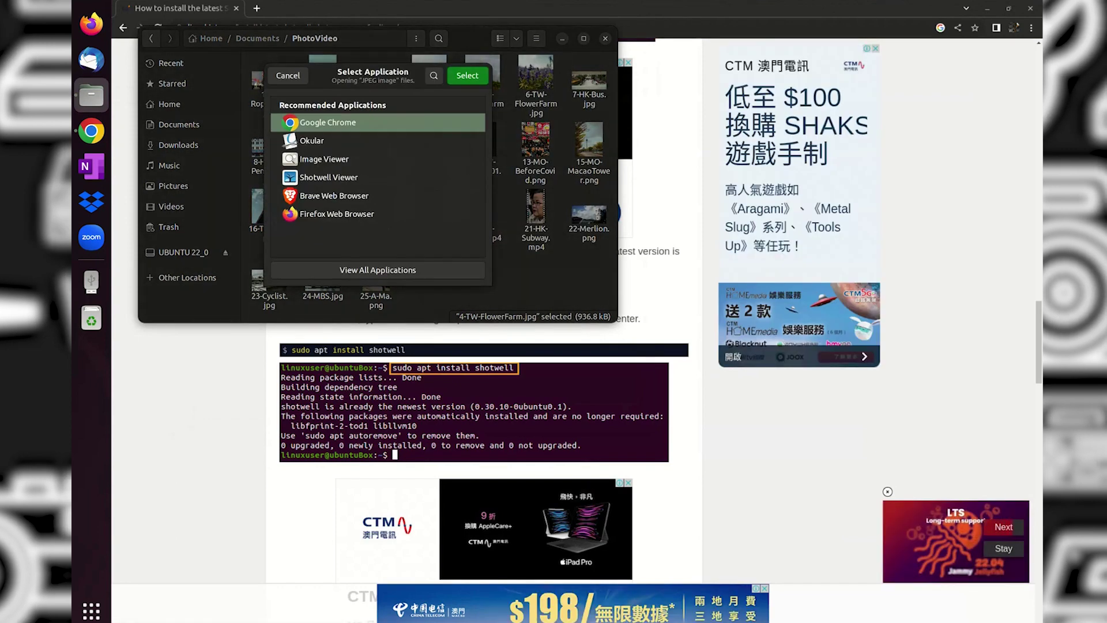
key(Down)
key(Down)
key(Down)
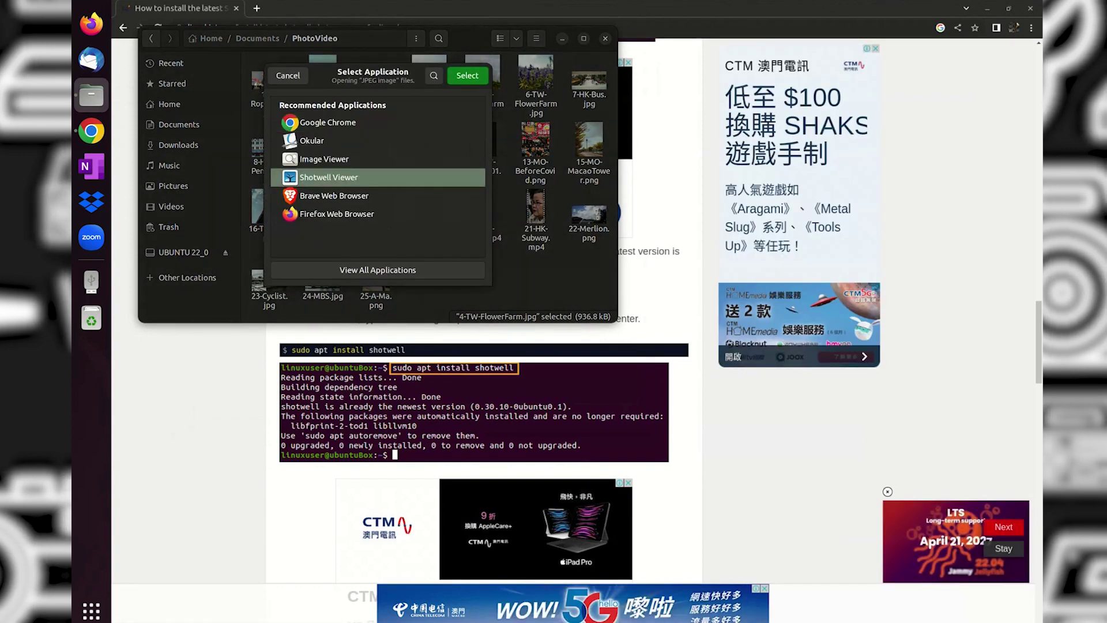
key(Return)
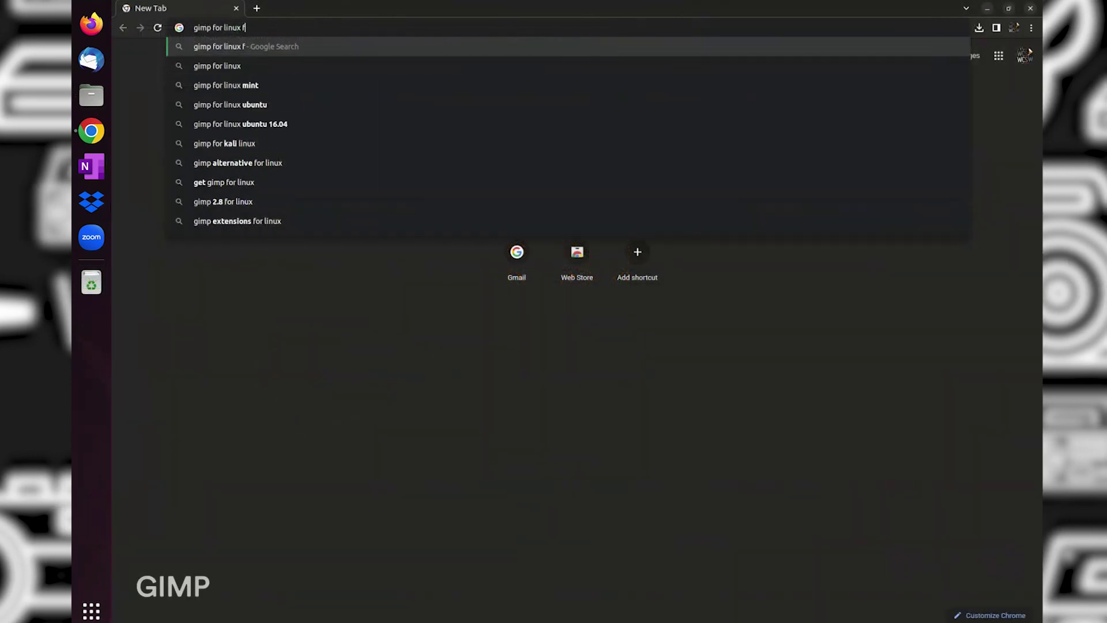
Step: Search Google for 'gimp for linux' and browse gimp.org Downloads showing stable release 2.10.34
key(Return)
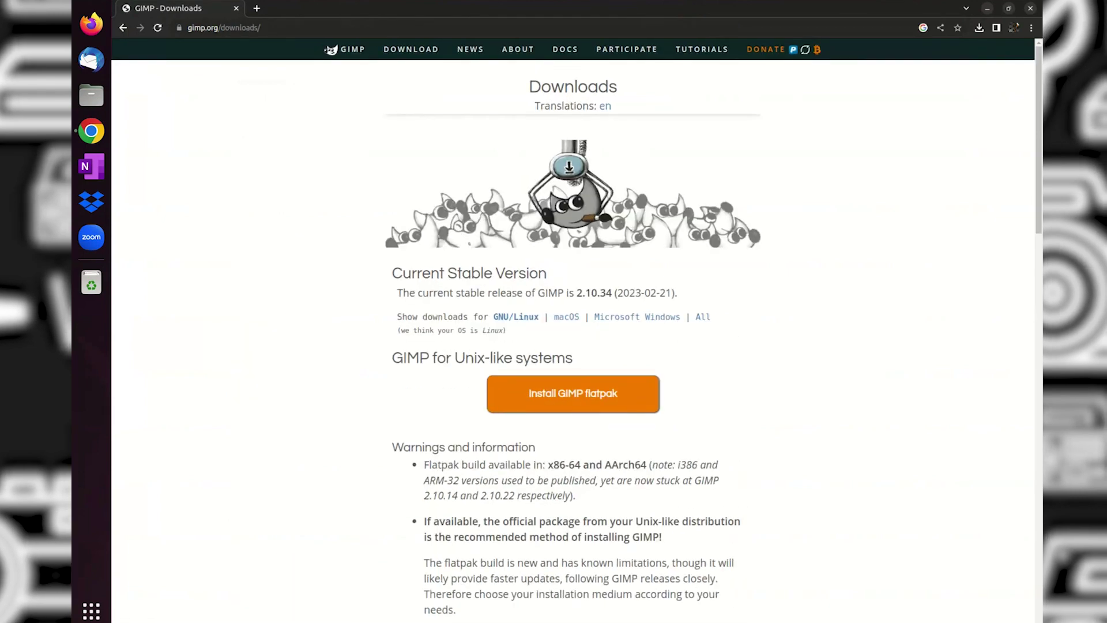
scroll(574, 328, down, 1)
scroll(574, 329, up, 1)
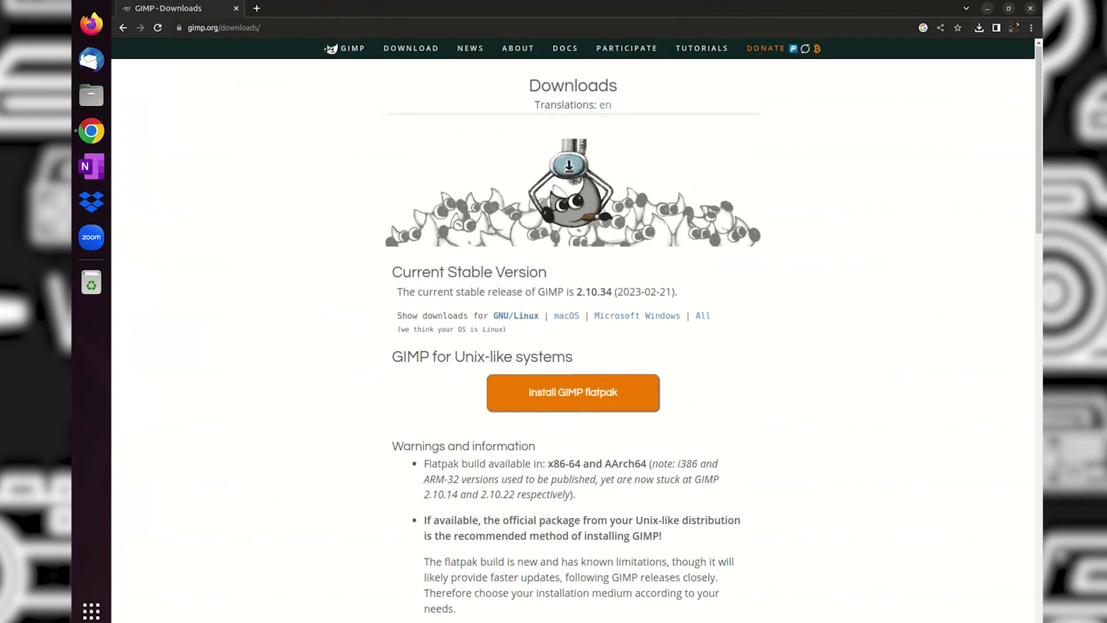
scroll(573, 328, down, 5)
Step: Install flatpak in a new terminal with sudo apt install flatpak, confirming with Y
key(ctrl+alt+t)
text(sudo apt )
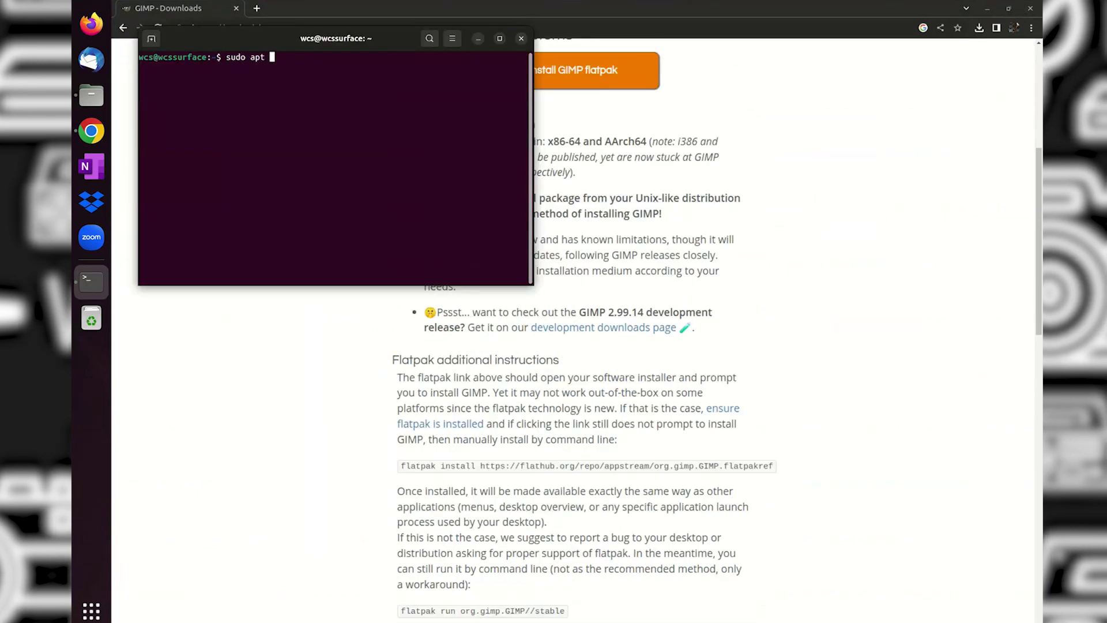
text(install flatpa)
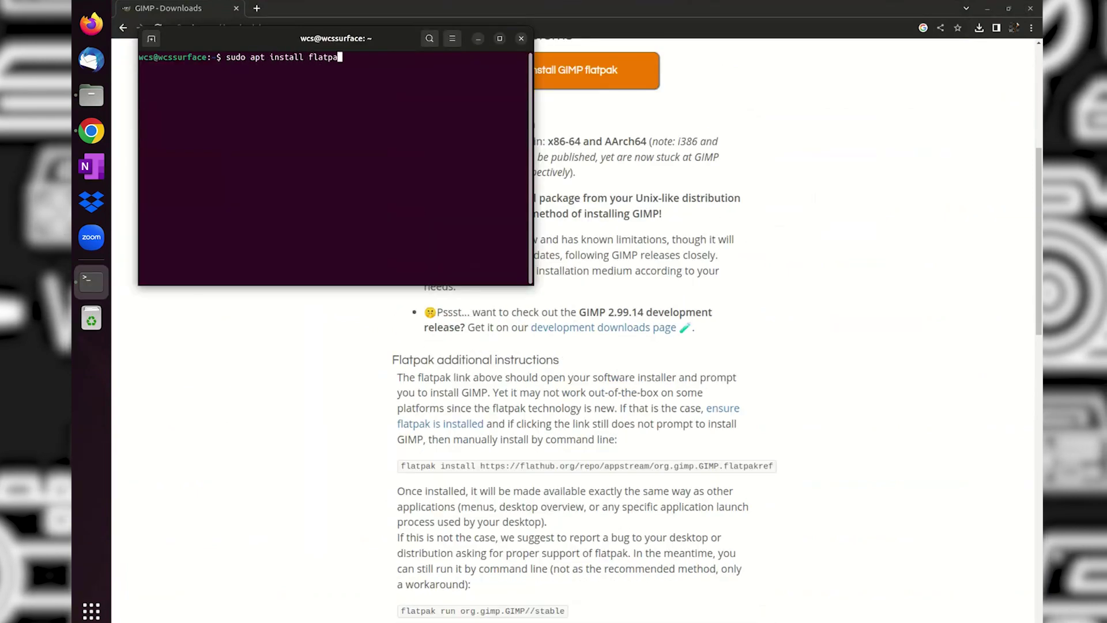
text(k)
key(Return)
text(Y)
key(Return)
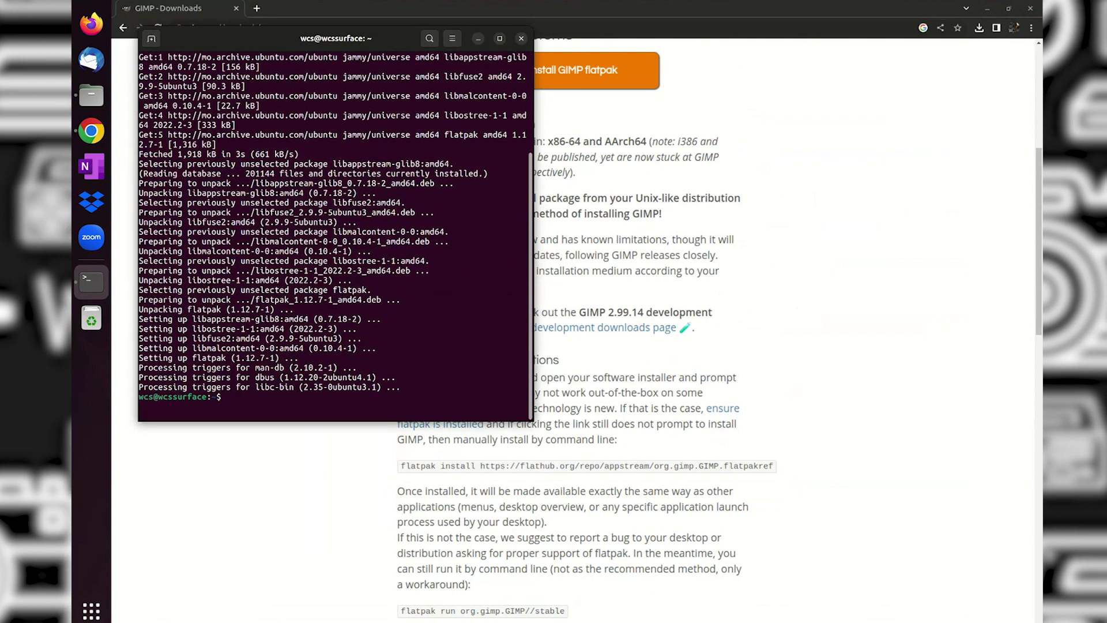
Step: Copy the page's GIMP flatpak install command and run it with sudo, answering Y
key(alt+Tab)
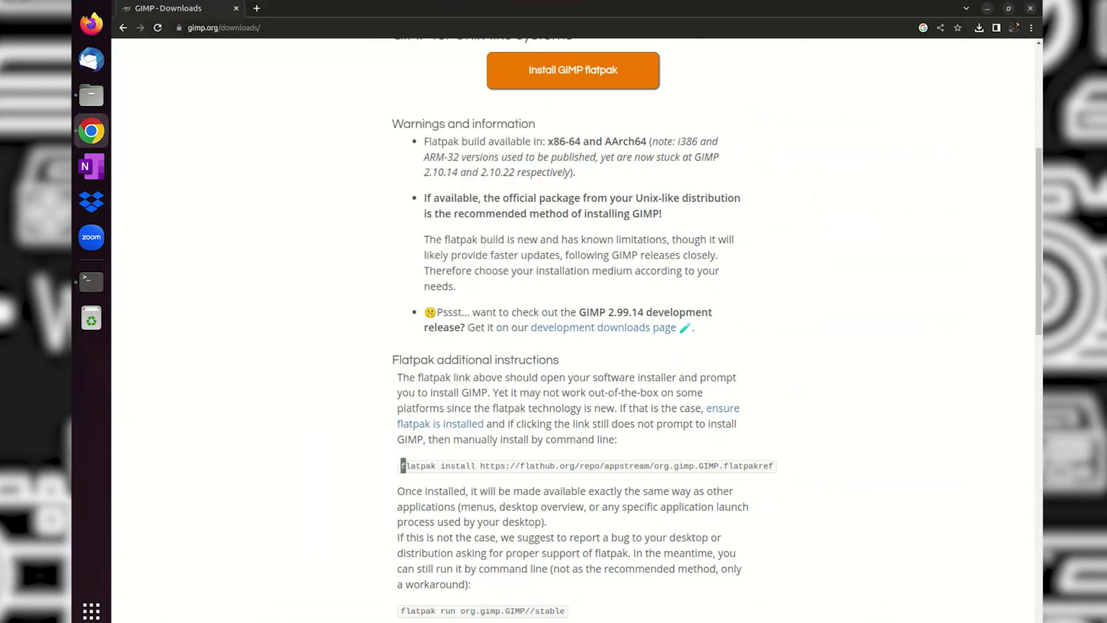
drag(415, 465, 773, 465)
key(super+c)
key(alt+Tab)
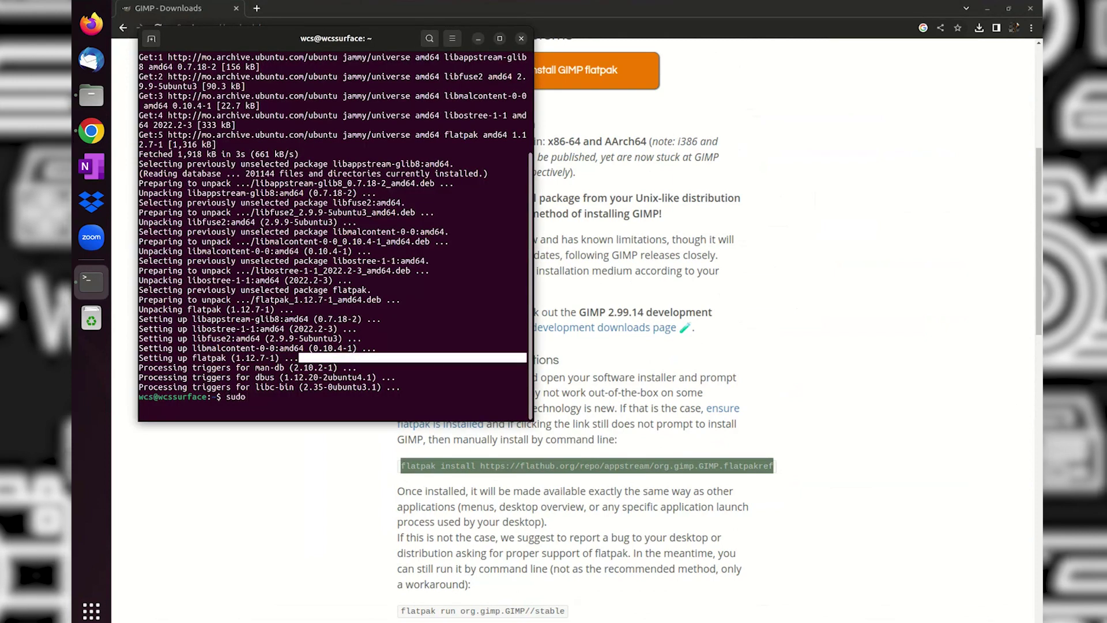
right_click(311, 404)
click(346, 440)
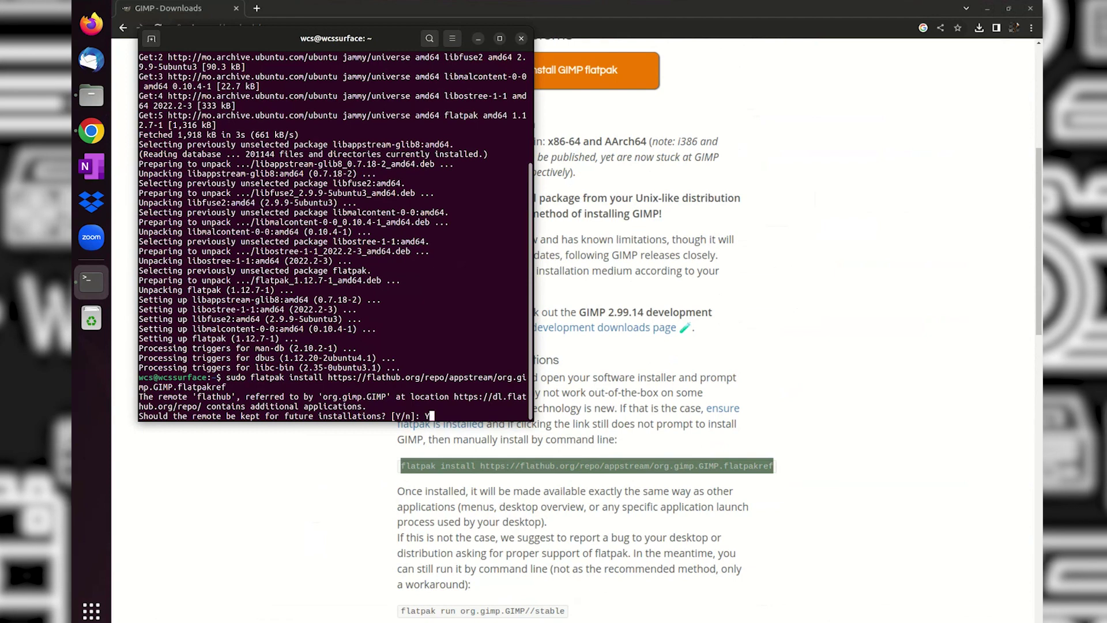
key(Return)
text(Y)
key(Return)
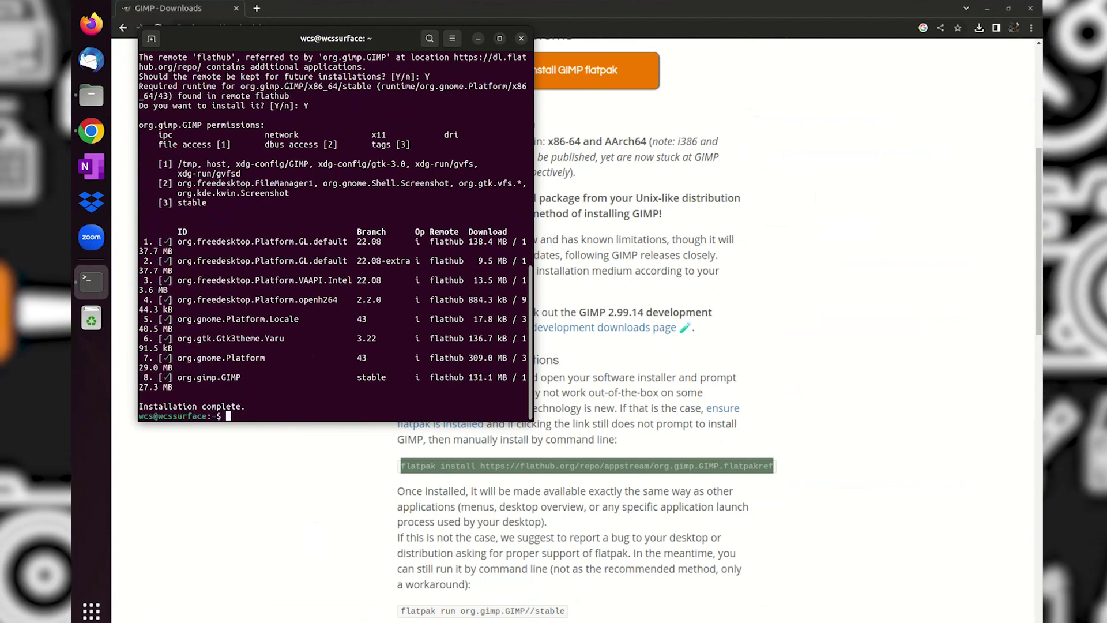
Step: Search the app launcher for GIMP, then return to the gimp.org Downloads page
key(super)
text(gimp)
key(Escape)
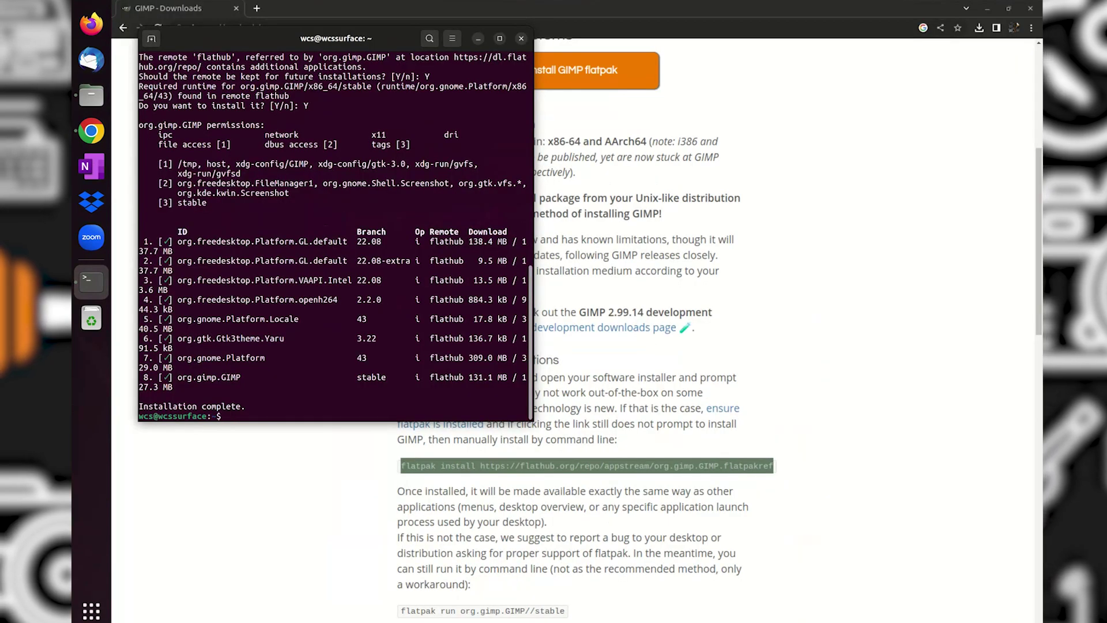
key(alt+Tab)
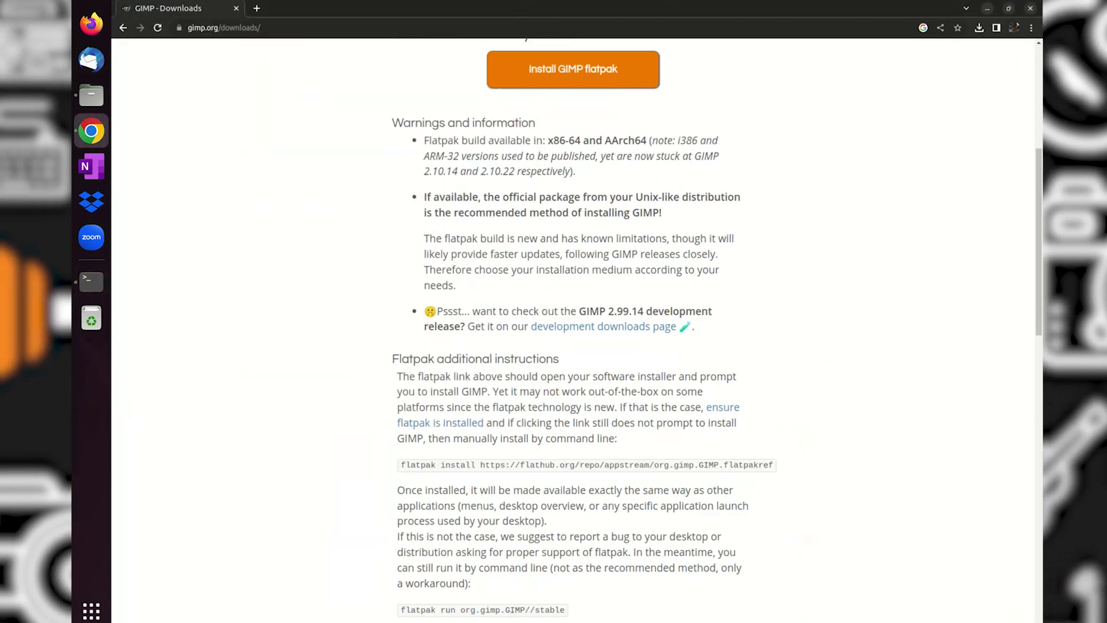
Step: Scroll the Downloads page to the run instructions and type sudo at the terminal prompt
scroll(584, 329, down, 5)
scroll(583, 328, down, 5)
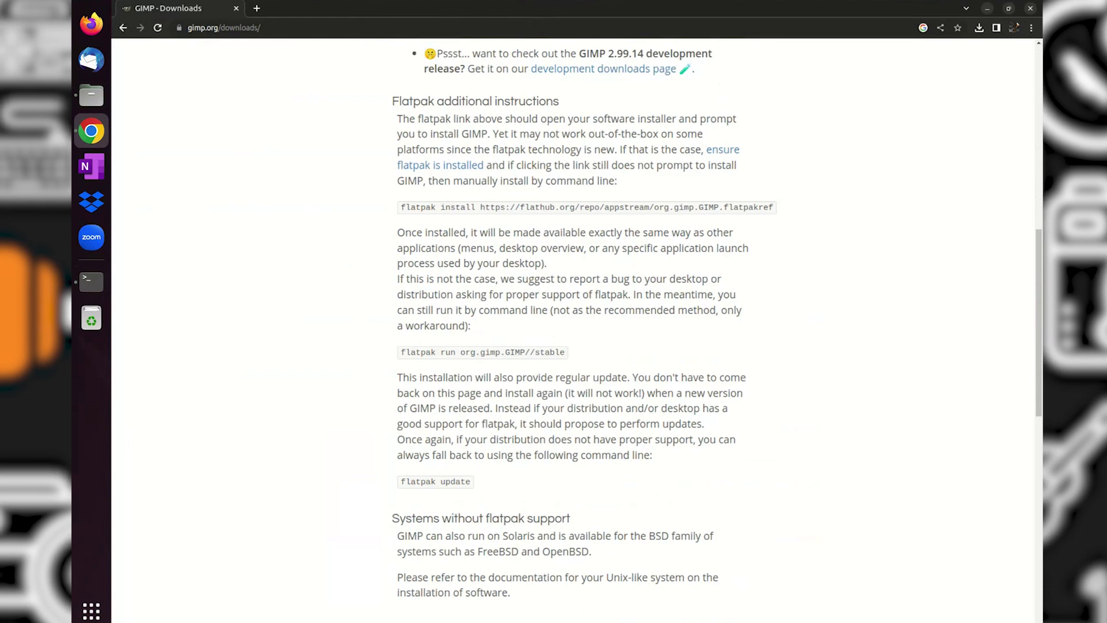
scroll(583, 329, down, 2)
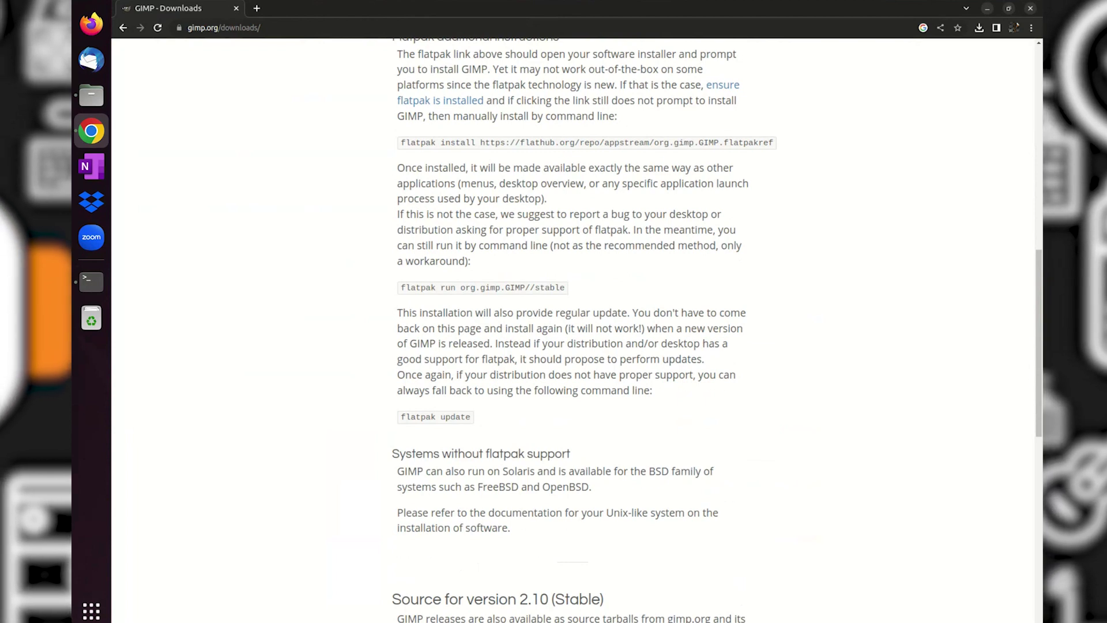
key(alt+Tab)
text(su8do)
key(BackSpace)
key(BackSpace)
key(BackSpace)
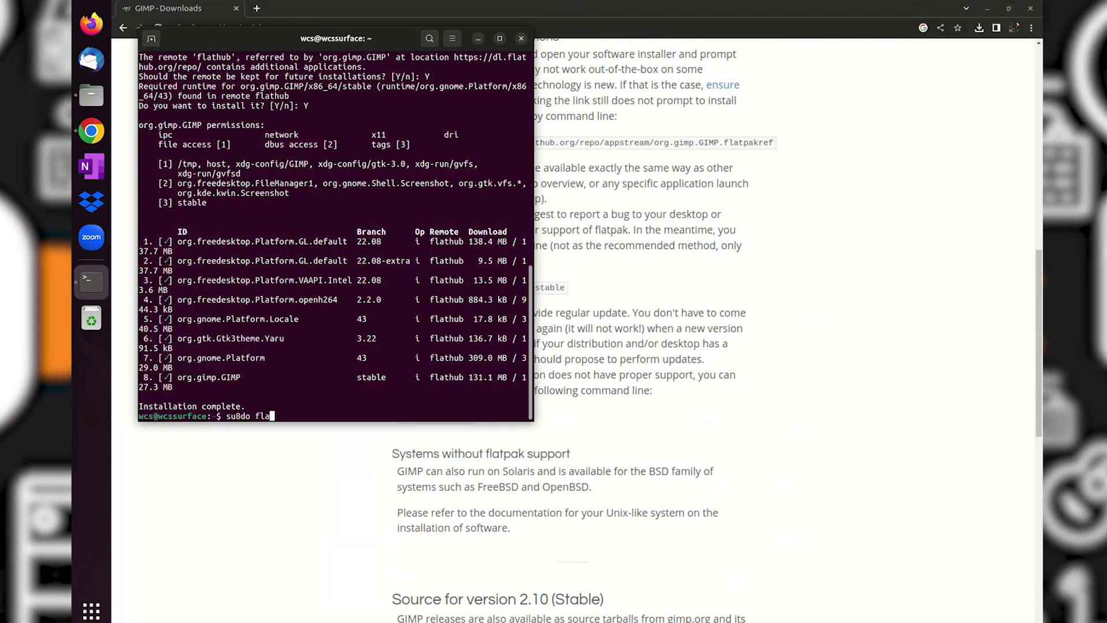
text(do)
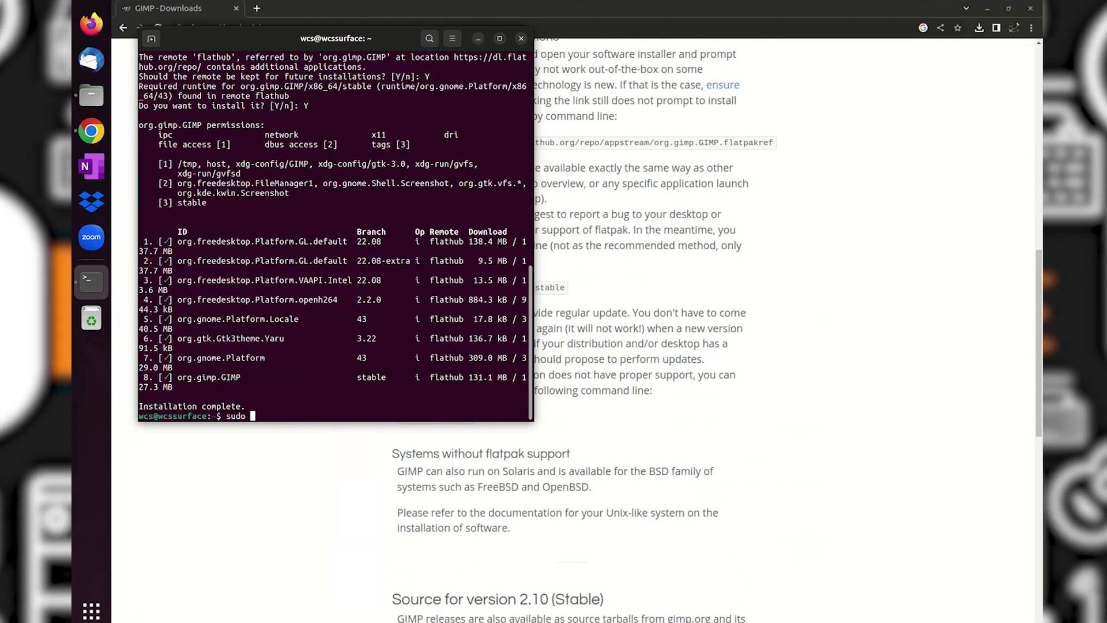
drag(375, 38, 373, 66)
Step: Copy 'flatpak run org.gimp.GIMP//stable' into the terminal and run it to launch GIMP 2.10
key(alt+Tab)
triple_click(482, 287)
key(super+c)
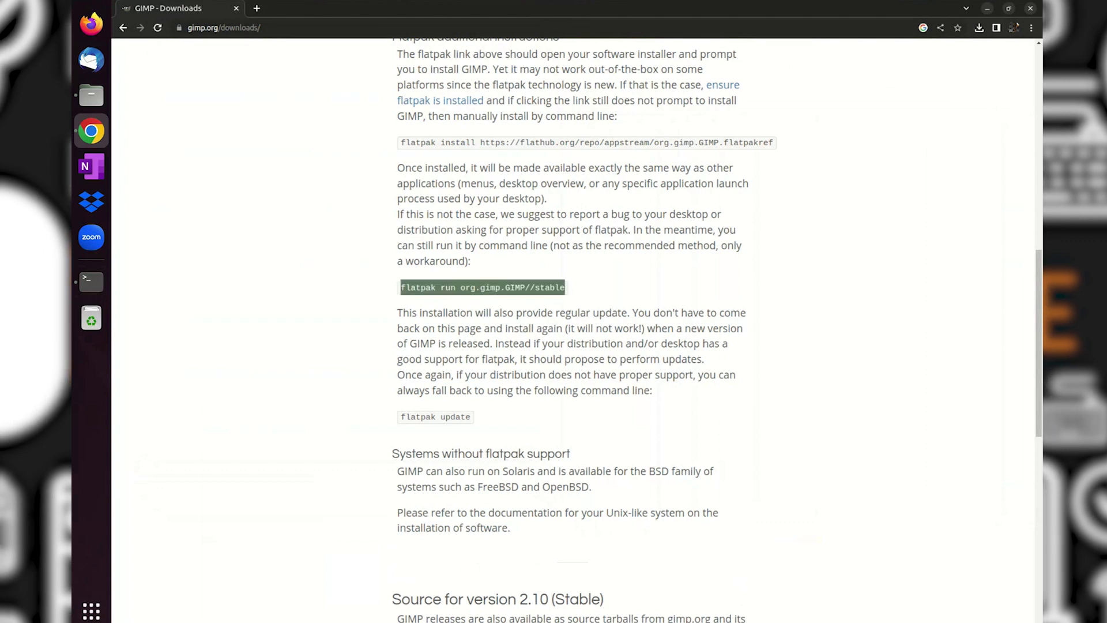
key(alt+Tab)
right_click(347, 171)
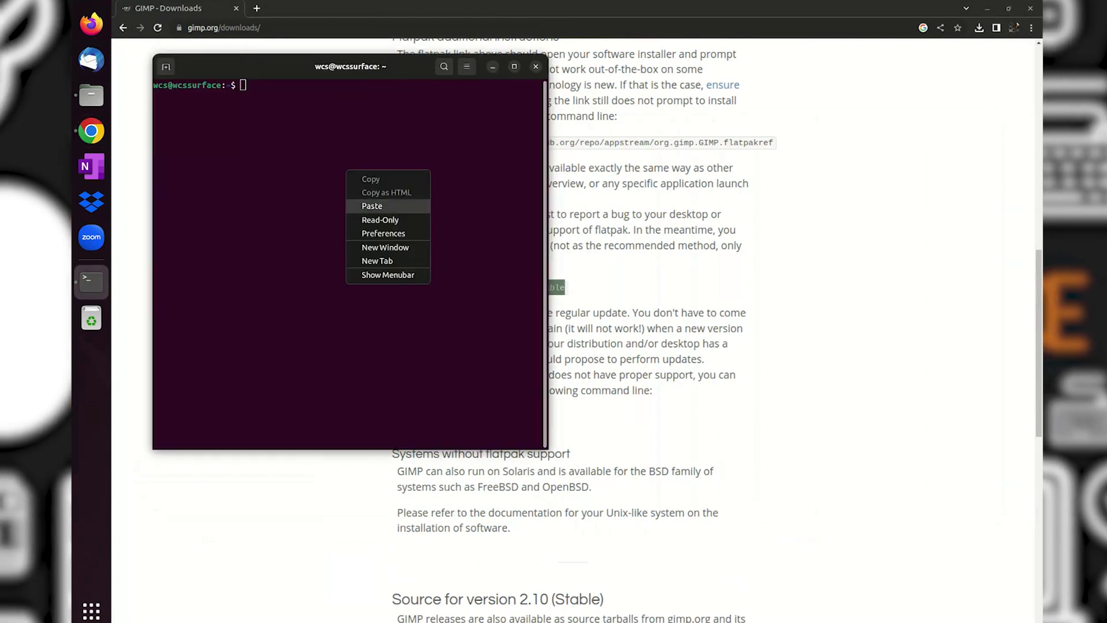
click(372, 206)
key(Return)
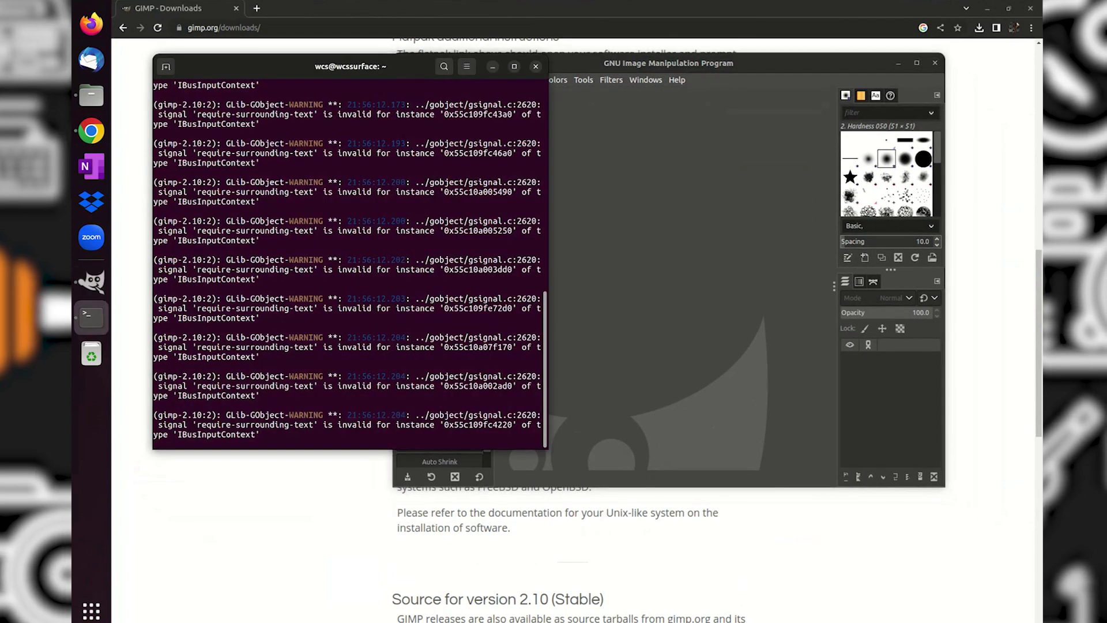
Step: Hide the terminal, then quit GIMP from its dock icon menu
key(super+h)
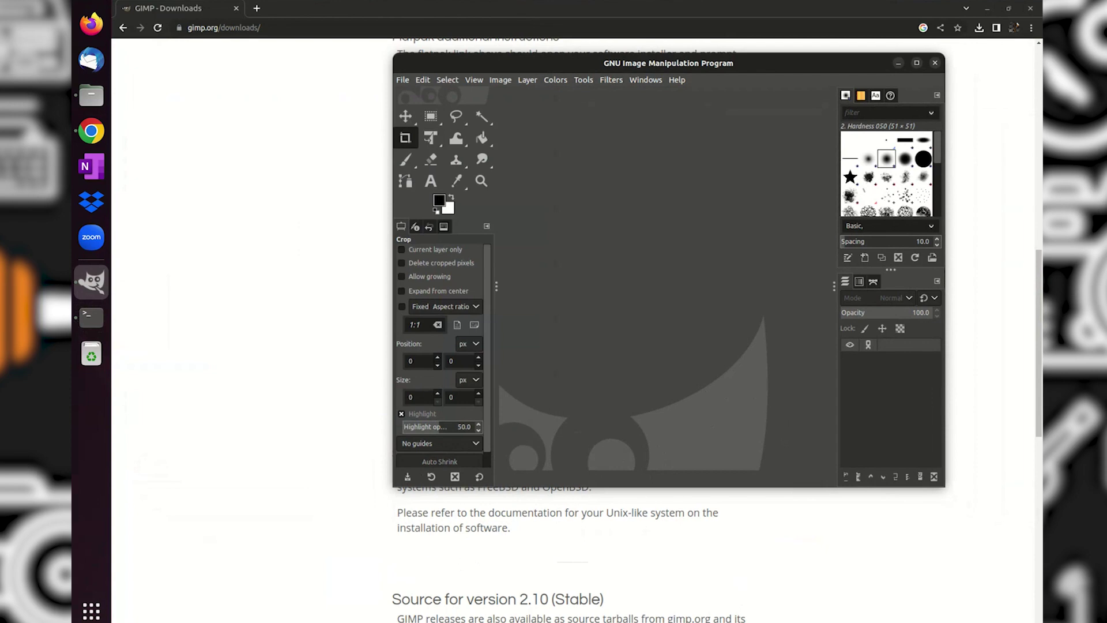
right_click(91, 281)
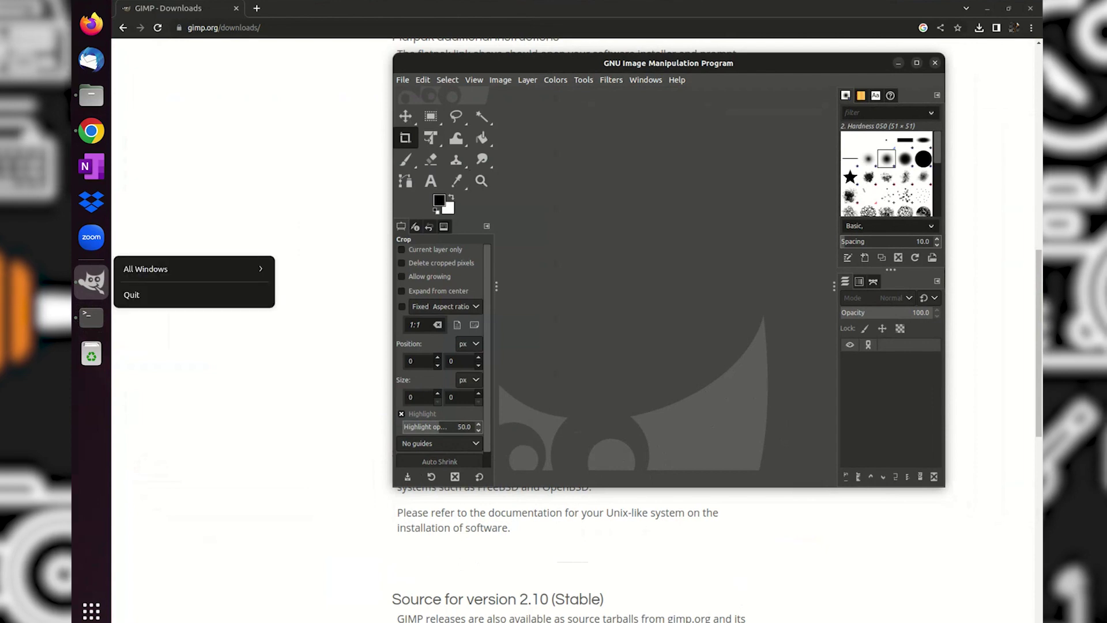
click(145, 269)
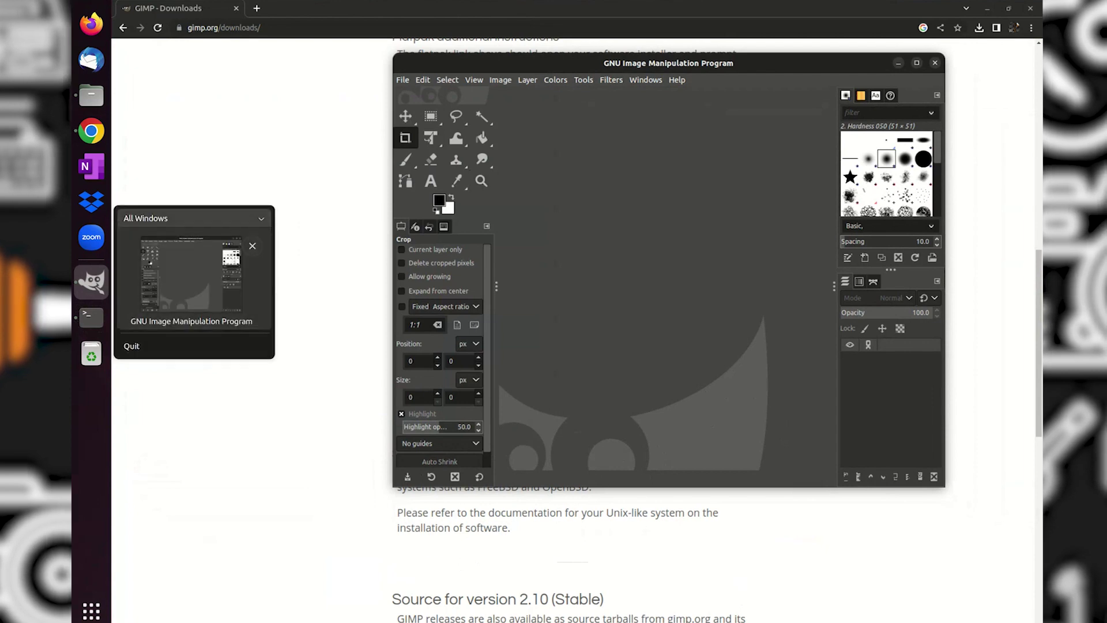
click(212, 277)
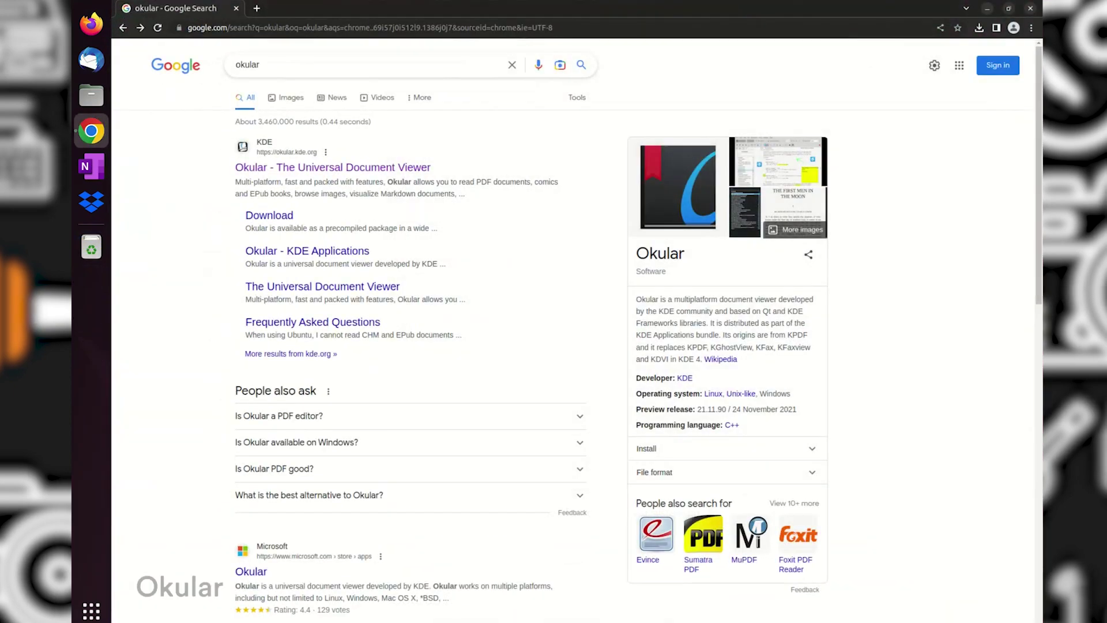
Step: Go from okular.kde.org to its Download page and open Okular in Ubuntu Software
click(333, 167)
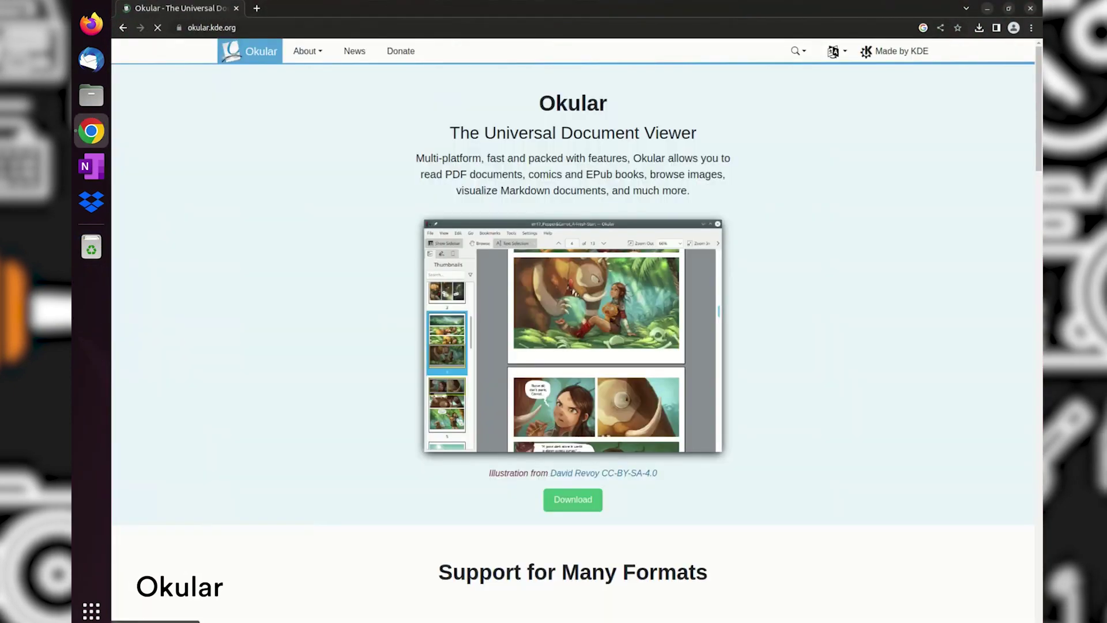
scroll(577, 329, down, 15)
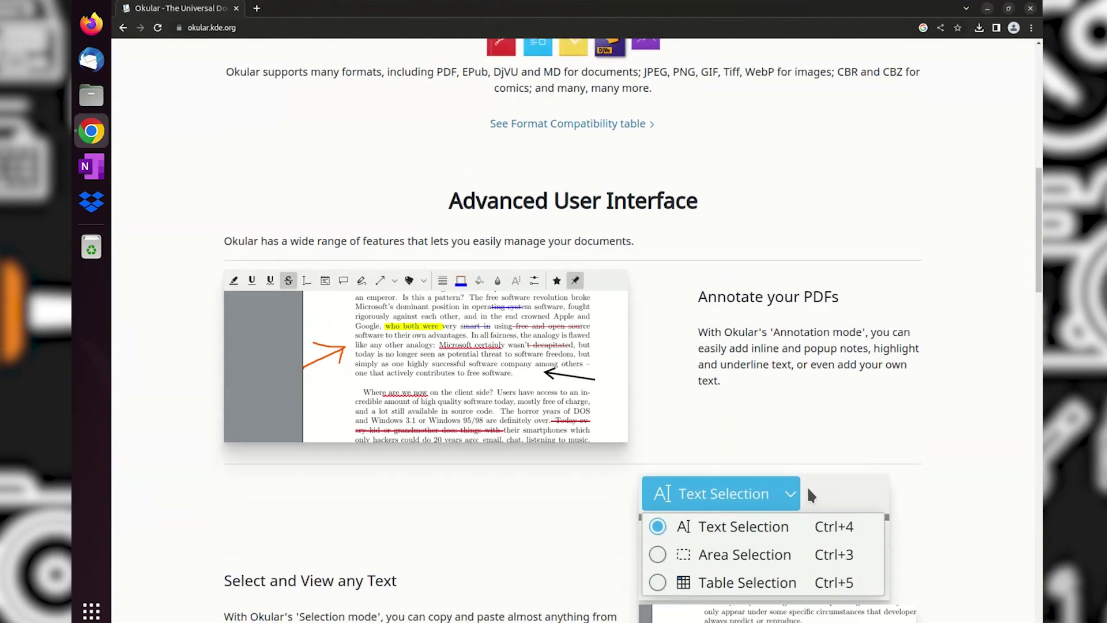
scroll(576, 329, up, 15)
click(573, 241)
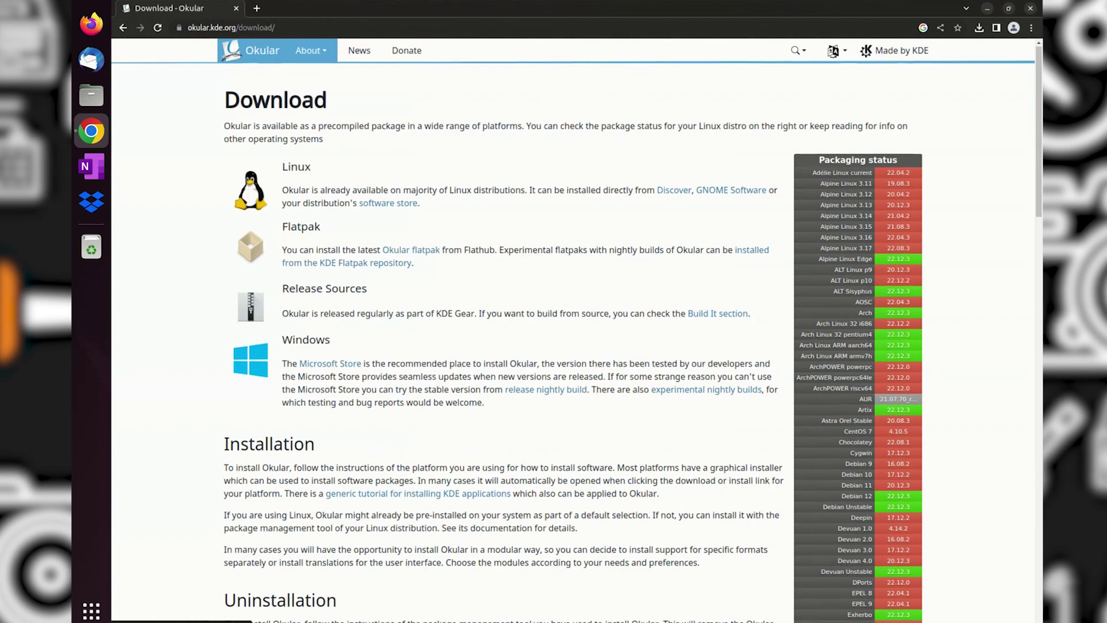
scroll(577, 328, down, 5)
scroll(577, 329, up, 5)
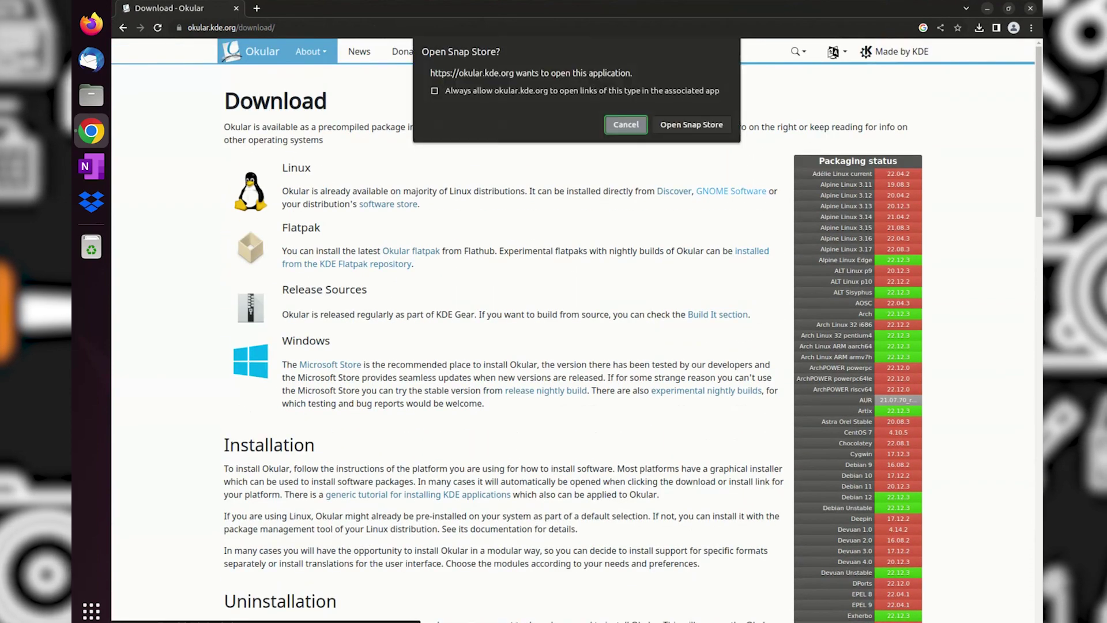
click(690, 126)
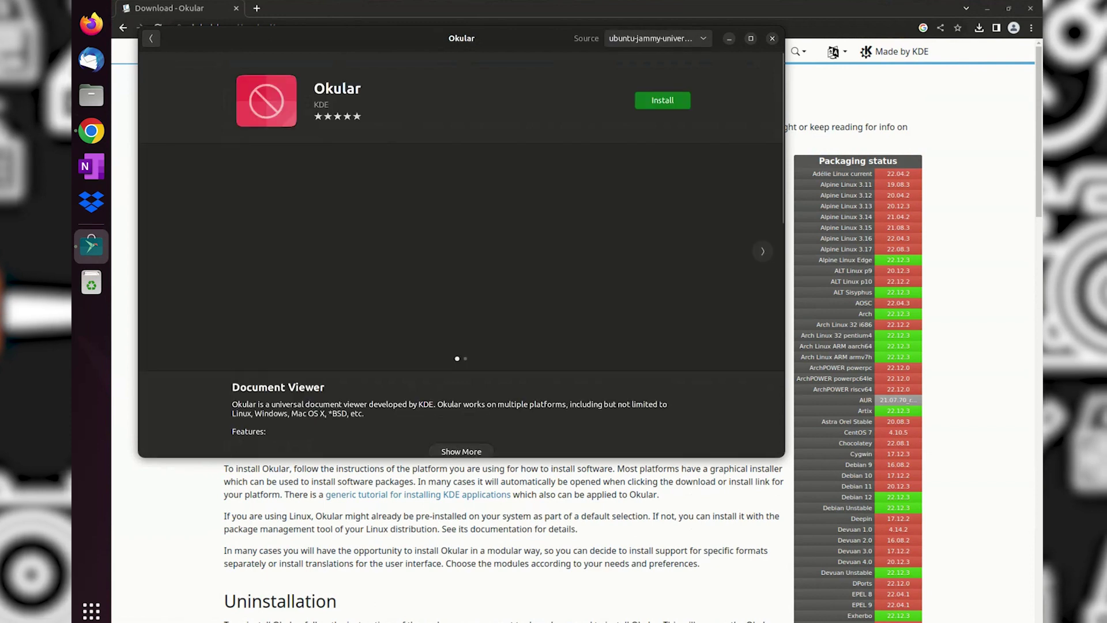
Step: Install Okular from Ubuntu Software, authenticating with the account password
click(662, 100)
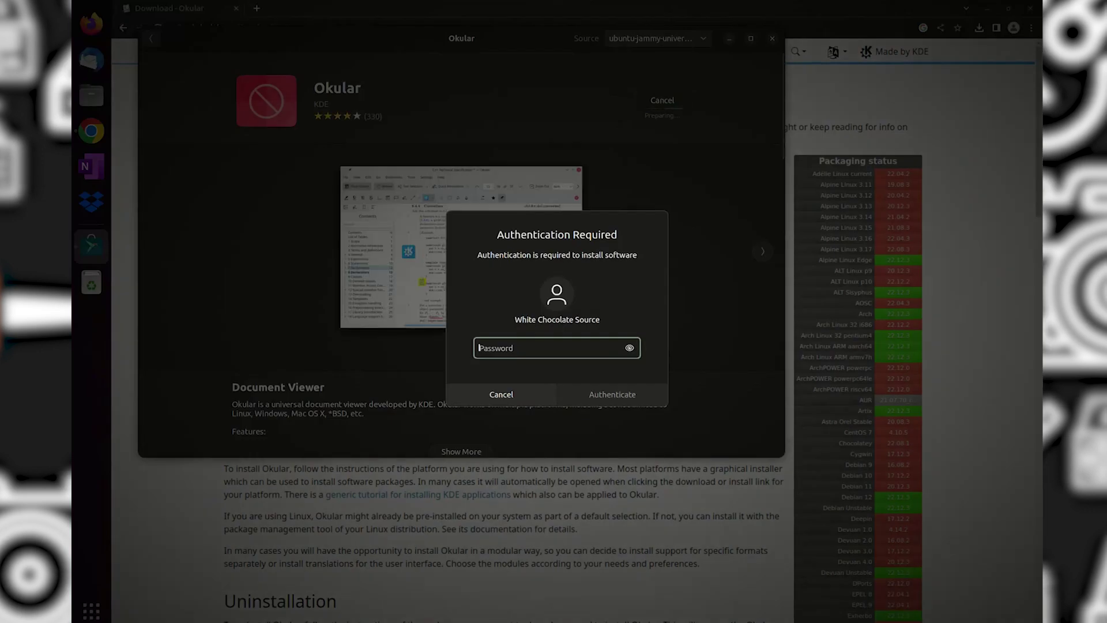
text(••)
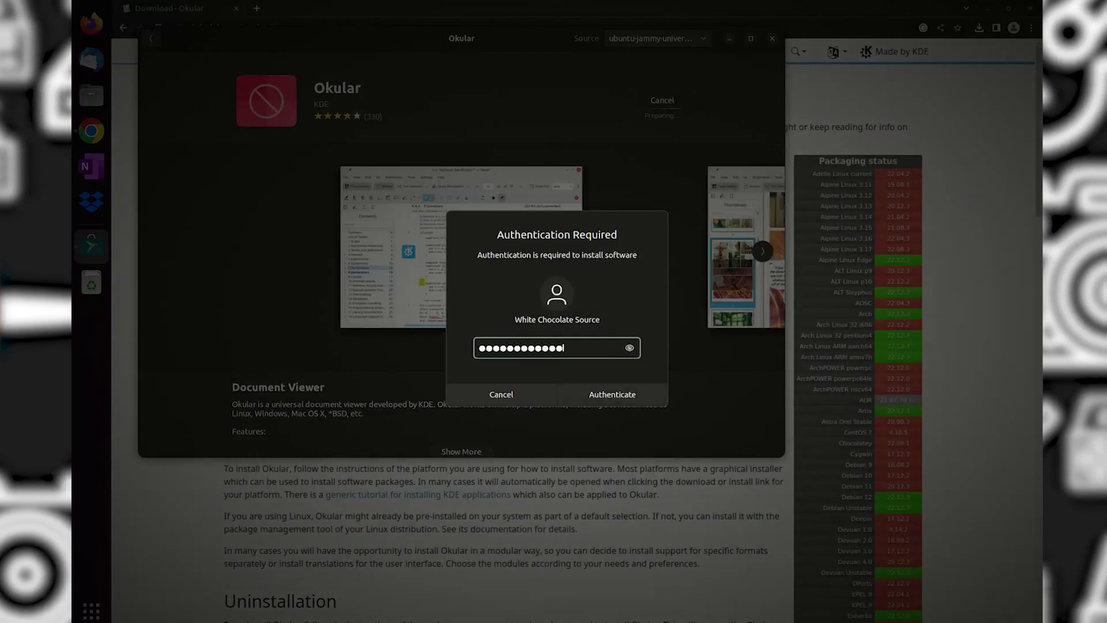
key(Return)
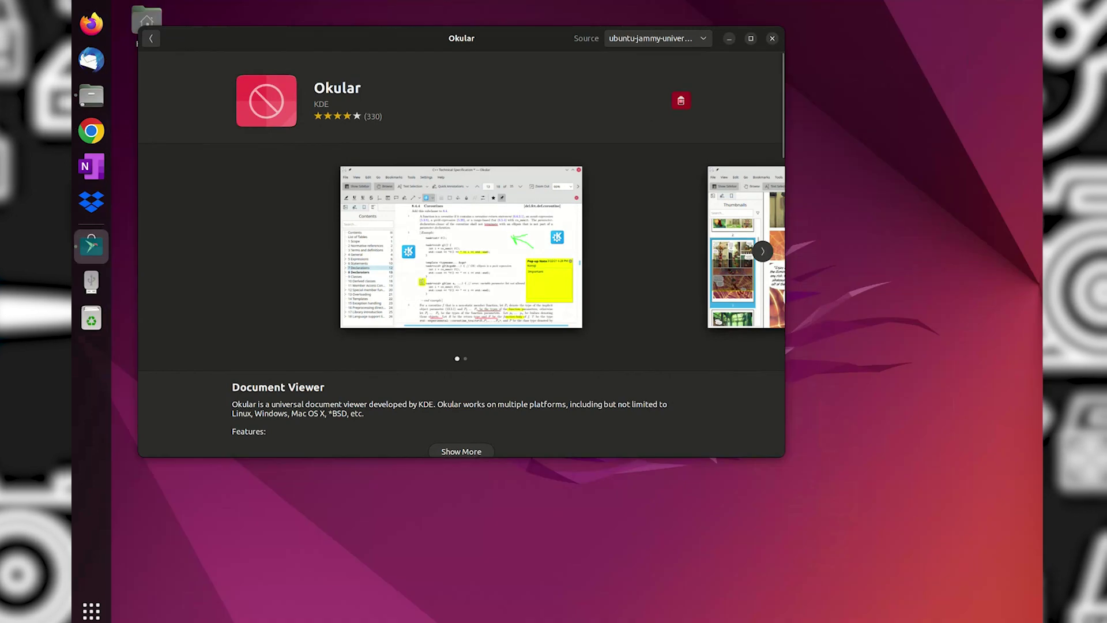
key(super)
Step: Launch Okular from the app search, then open Files on the Documents folder
text(okul)
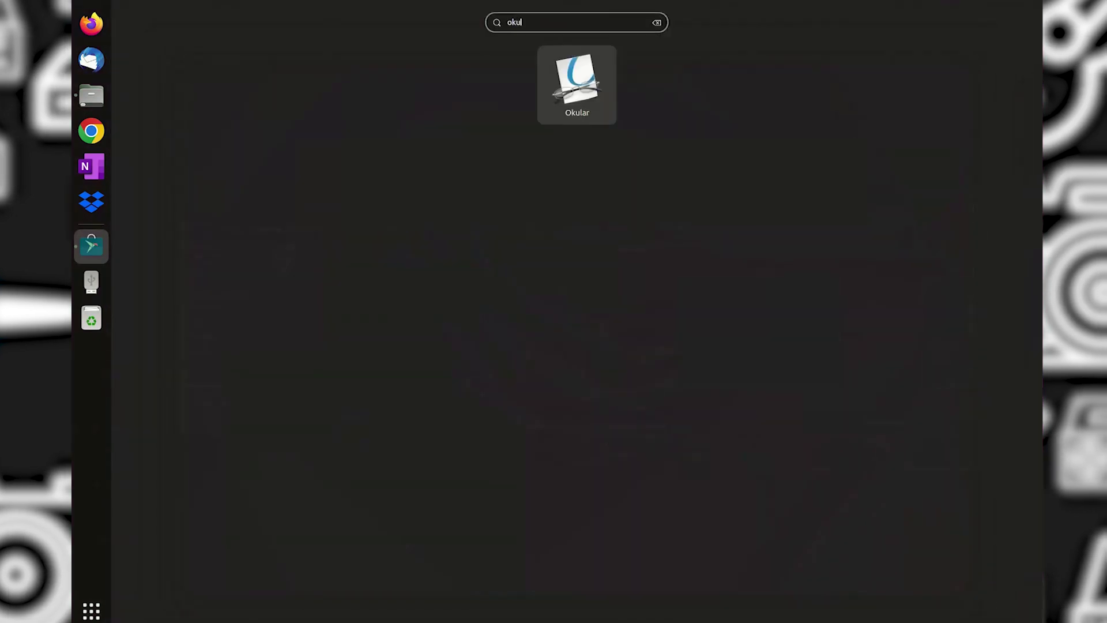
text(ar)
key(Return)
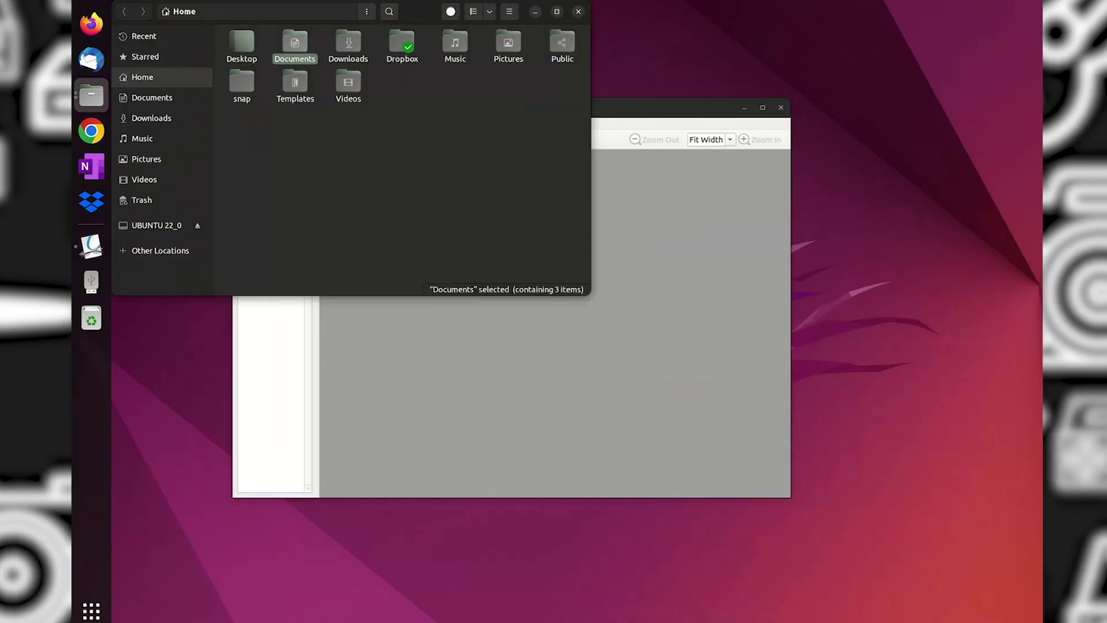
key(Return)
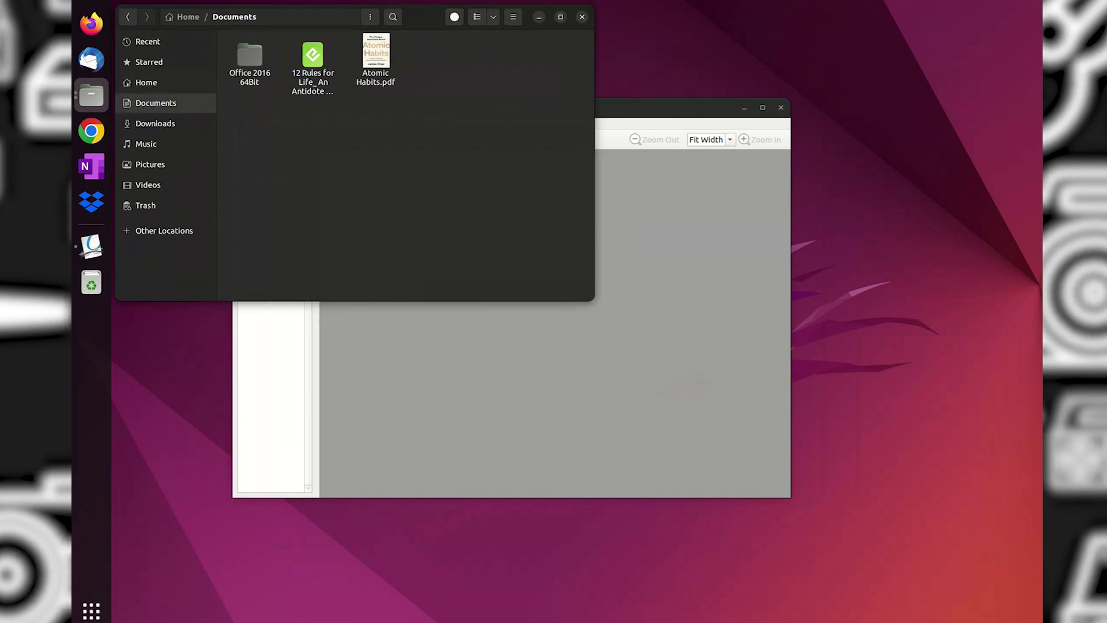
Step: Open Documents/Atomic Habits.pdf in Okular
key(super+h)
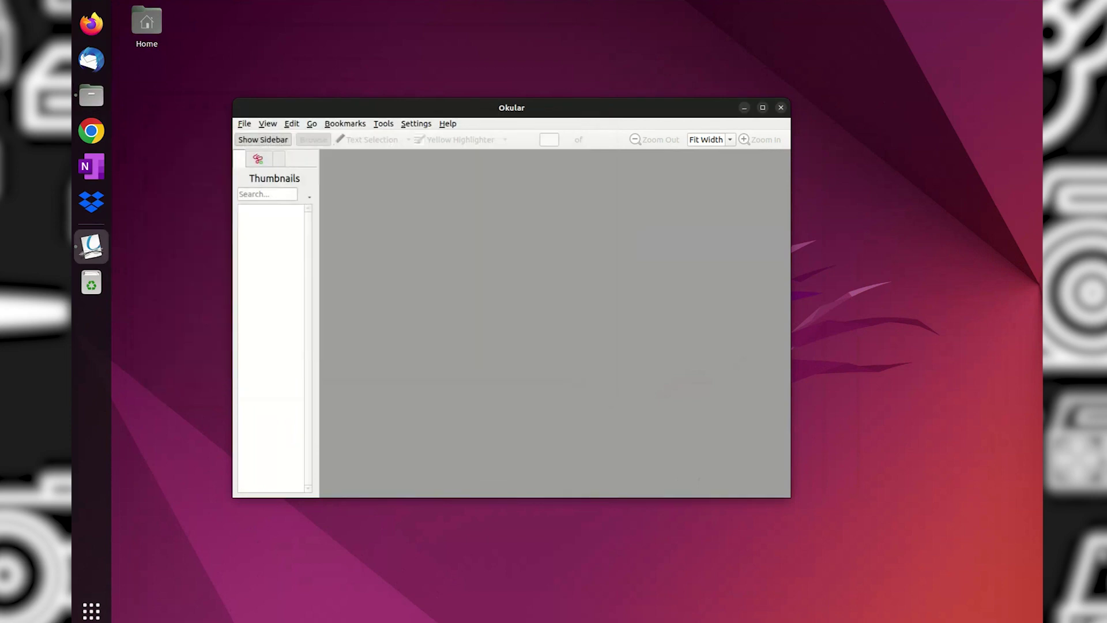
key(alt+f)
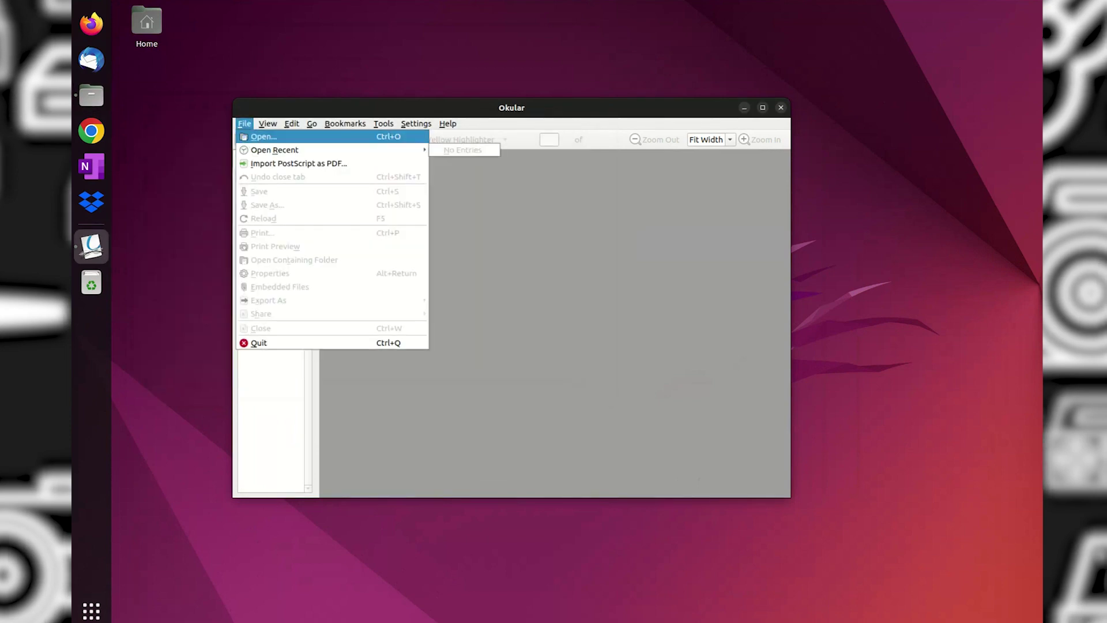
key(Return)
key(Down)
key(Return)
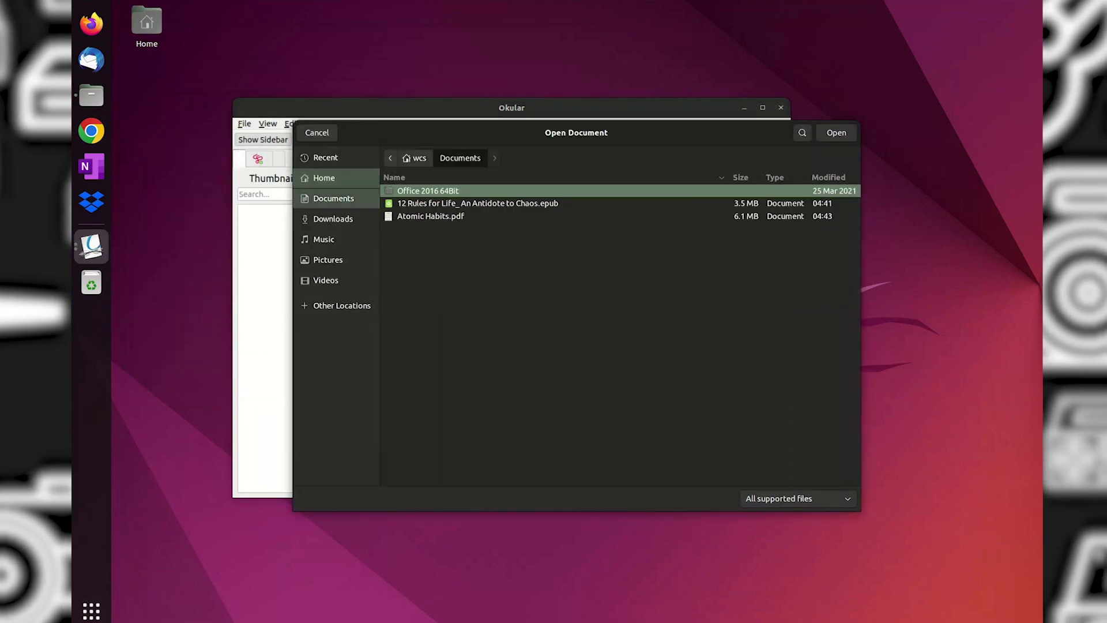
key(Down)
key(Down)
key(Return)
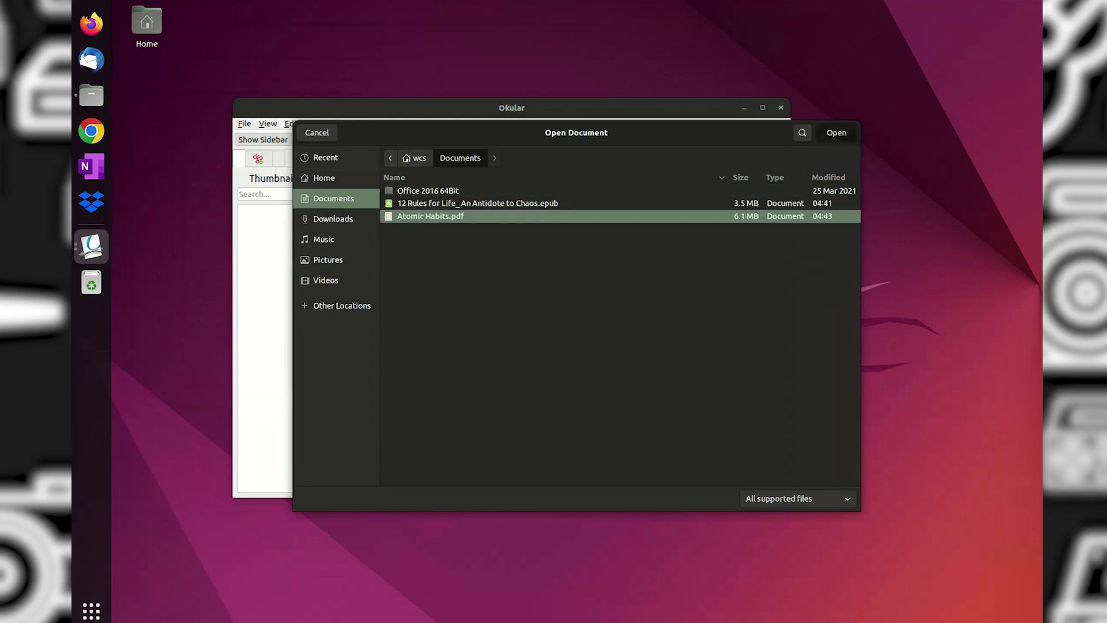
Step: Maximize Okular, zoom to 66%, and jump to chapter 1 on page 18 under THE FUNDAMENTALS
click(762, 107)
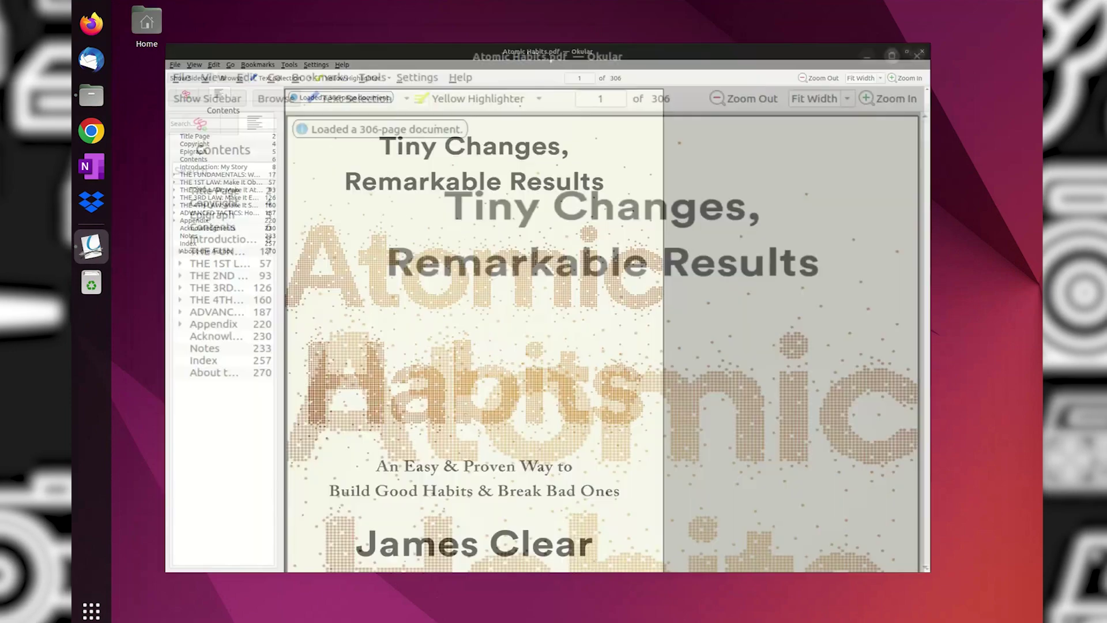
scroll(646, 335, down, 5)
key(ctrl+minus)
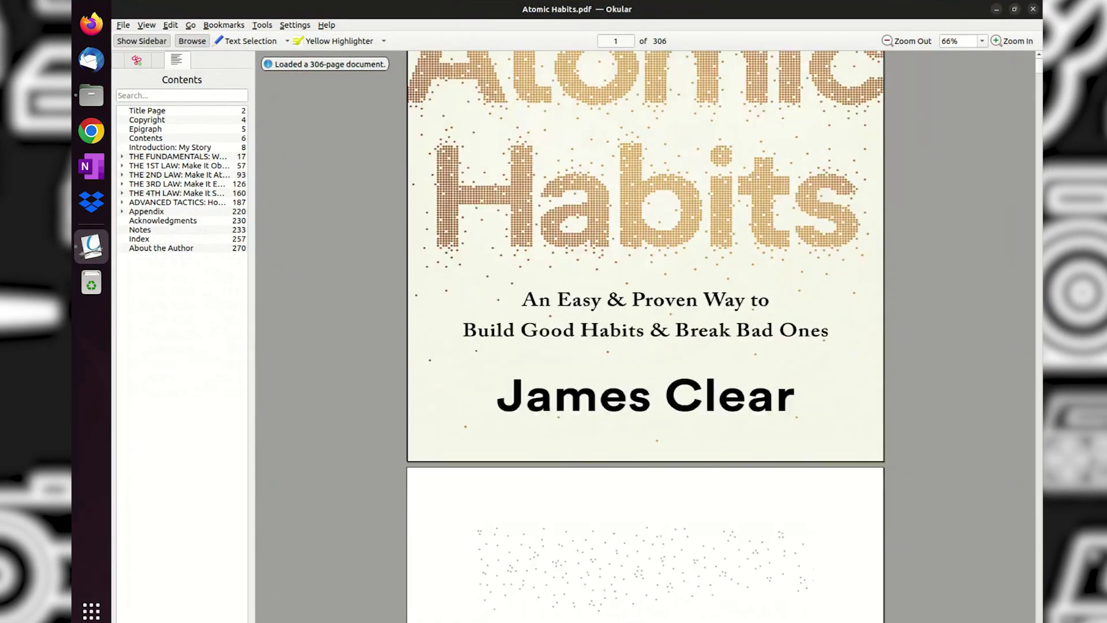
scroll(646, 335, down, 10)
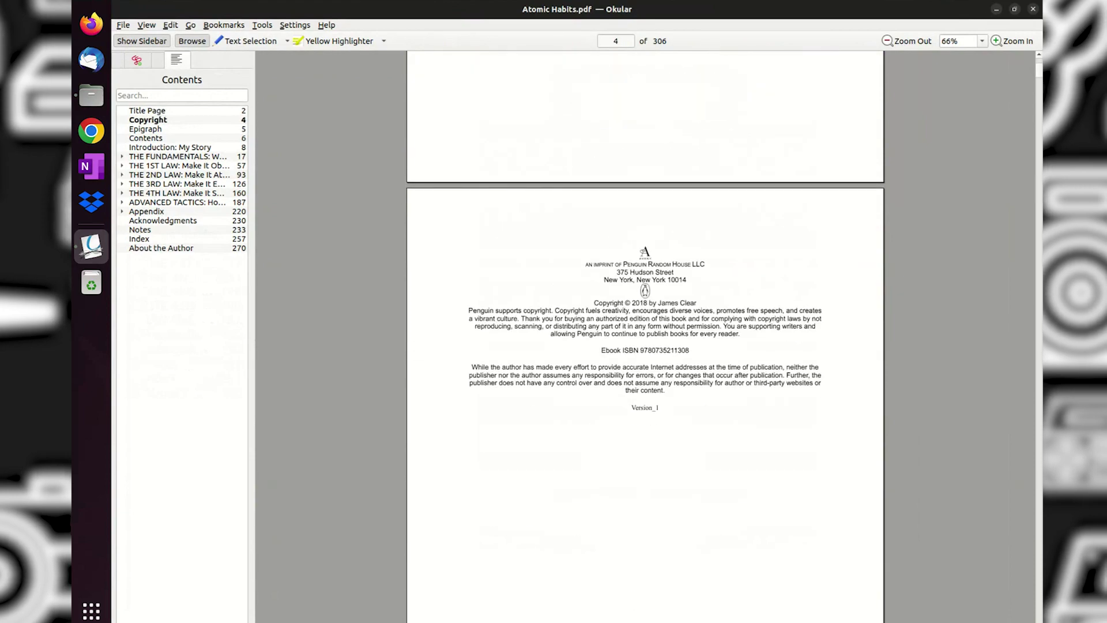
click(122, 156)
click(184, 165)
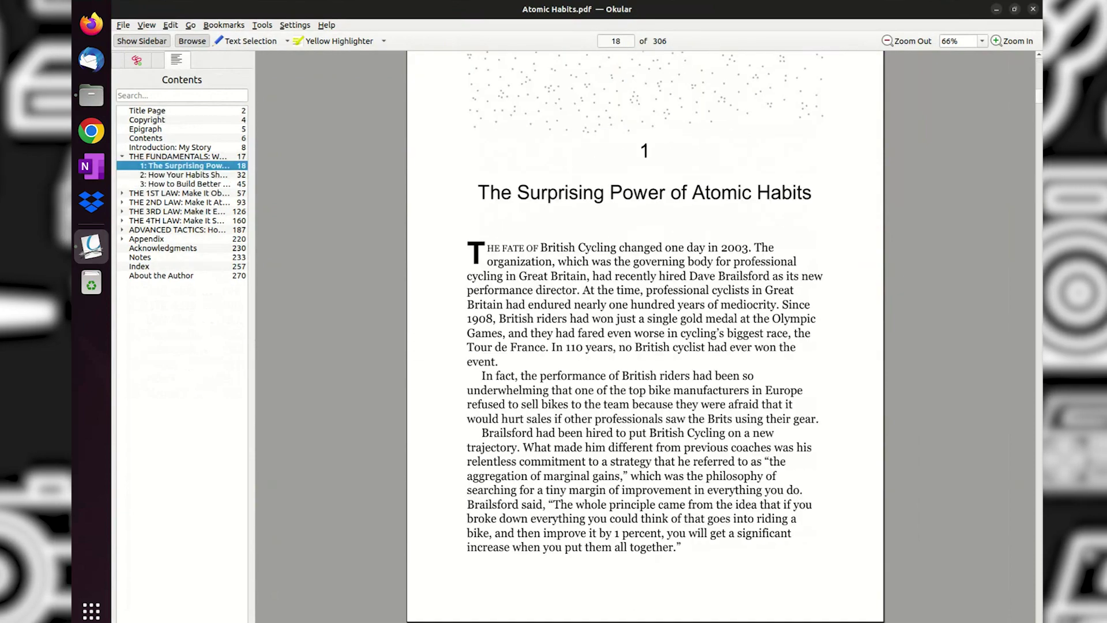
scroll(645, 335, down, 8)
scroll(645, 334, up, 12)
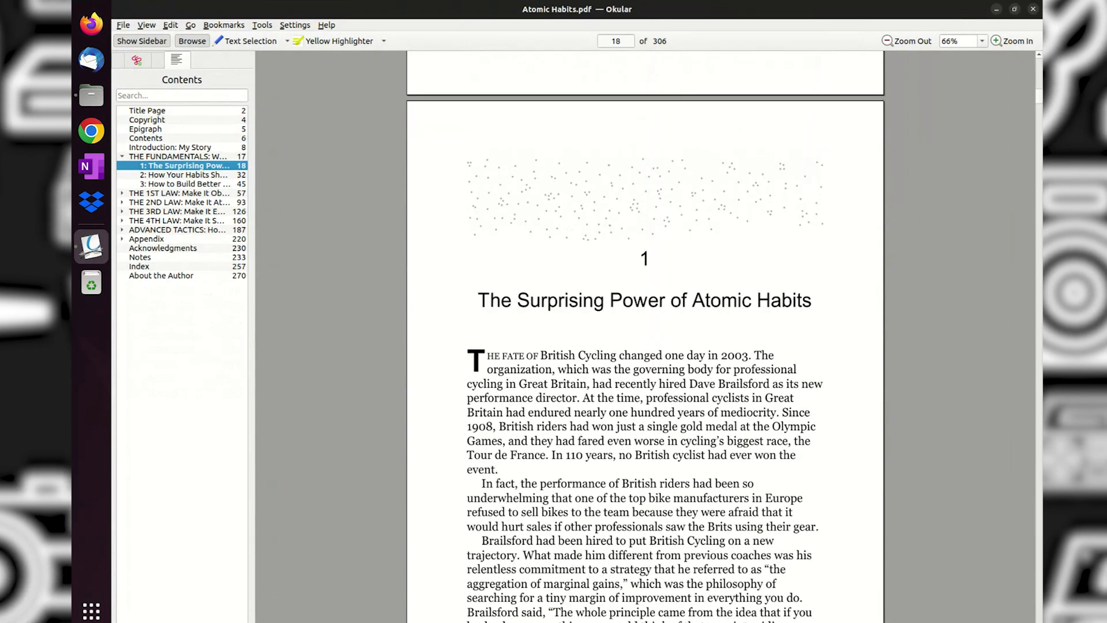
Step: Bring up the Open Document dialog to load another file
key(alt+f)
key(Escape)
key(alt+v)
key(alt+f)
key(Escape)
key(ctrl+o)
Step: Choose the 12 Rules for Life .epub in the Open Document dialog and open it
key(Down)
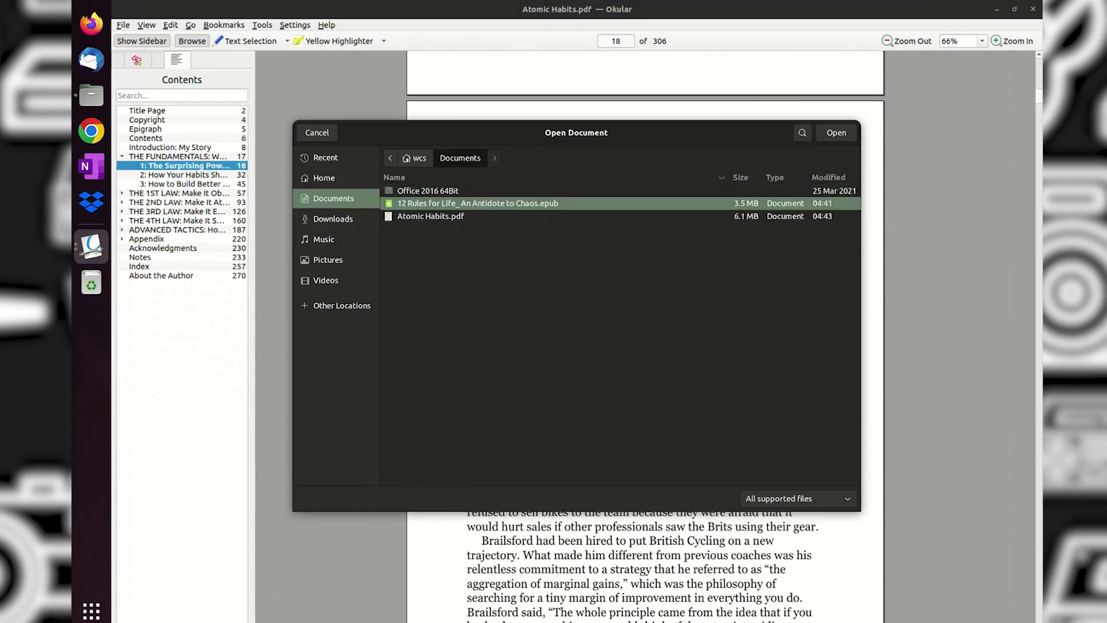
key(Return)
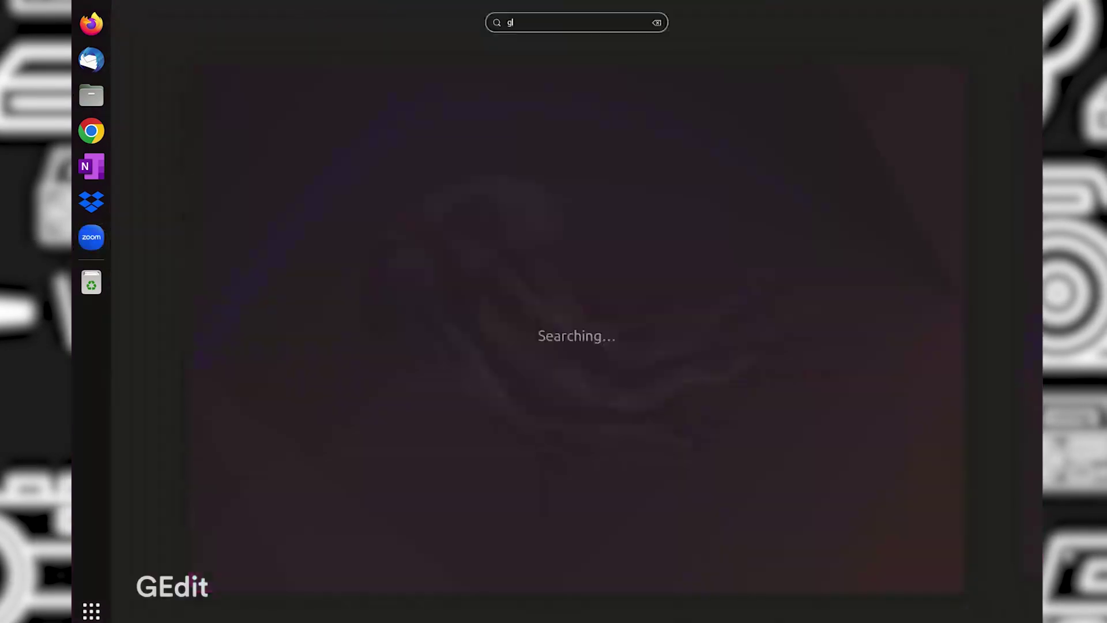
Step: Launch gedit, discard the unsaved 'Hello Test' document, and search apps for 'libre'
text(edit)
key(Return)
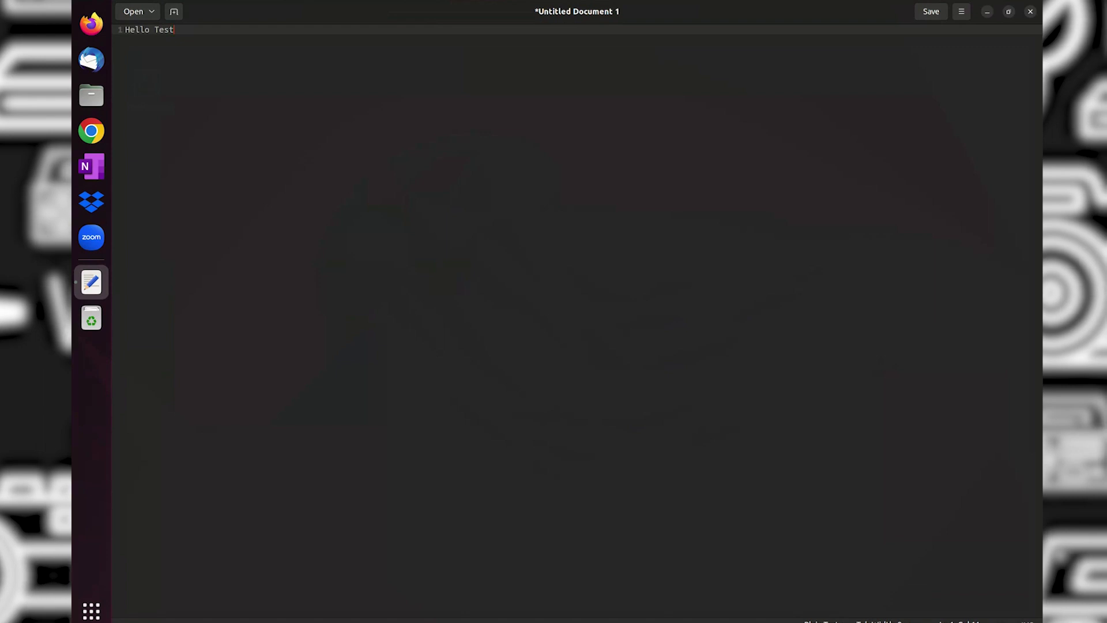
key(ctrl+w)
key(Left)
key(Left)
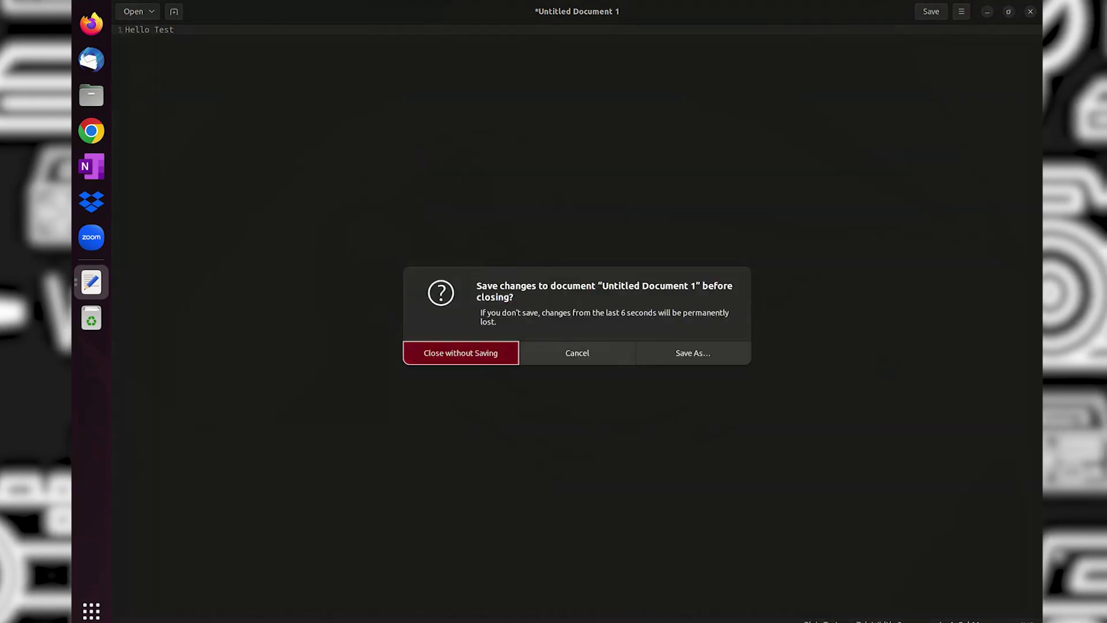
key(Return)
key(super)
text(libre)
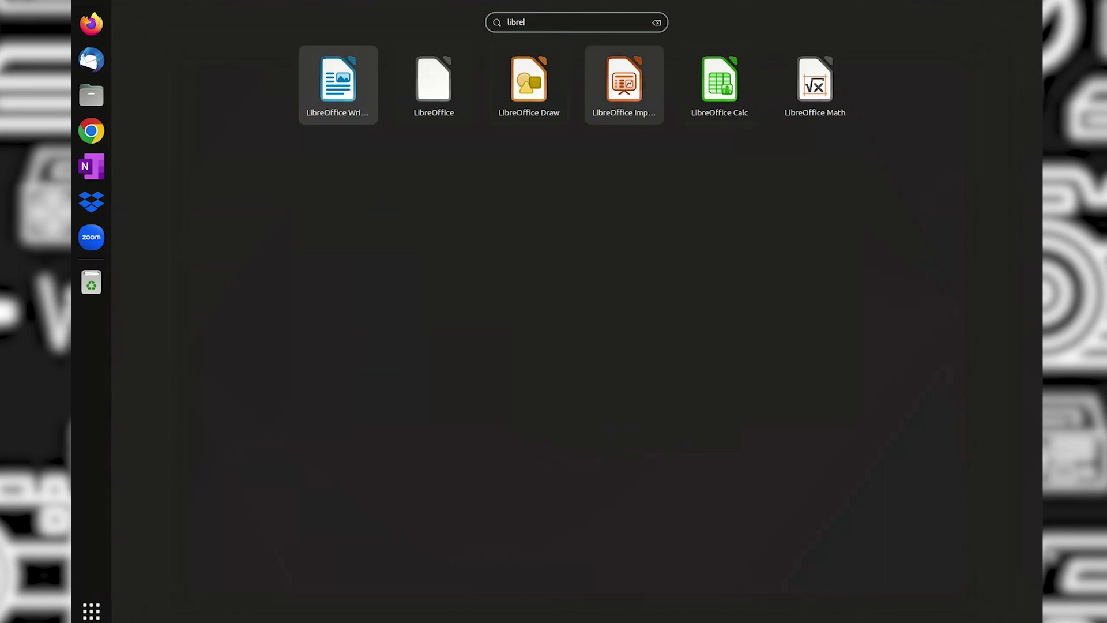
Step: Open test.docx in Writer, save it in Word 2007–365 format, and quit
key(Escape)
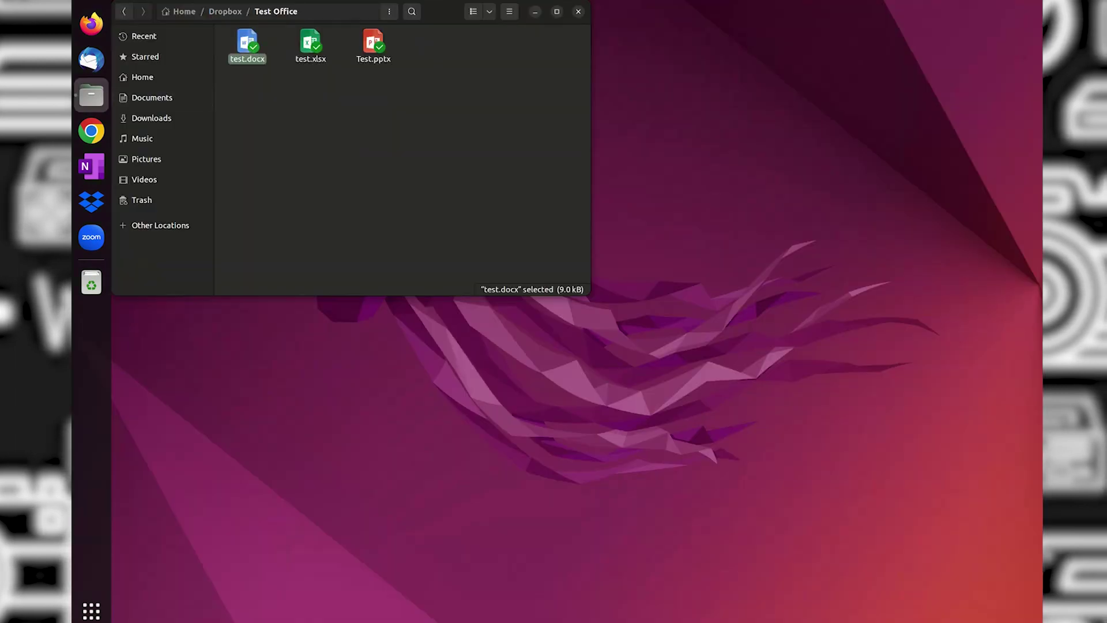
key(Return)
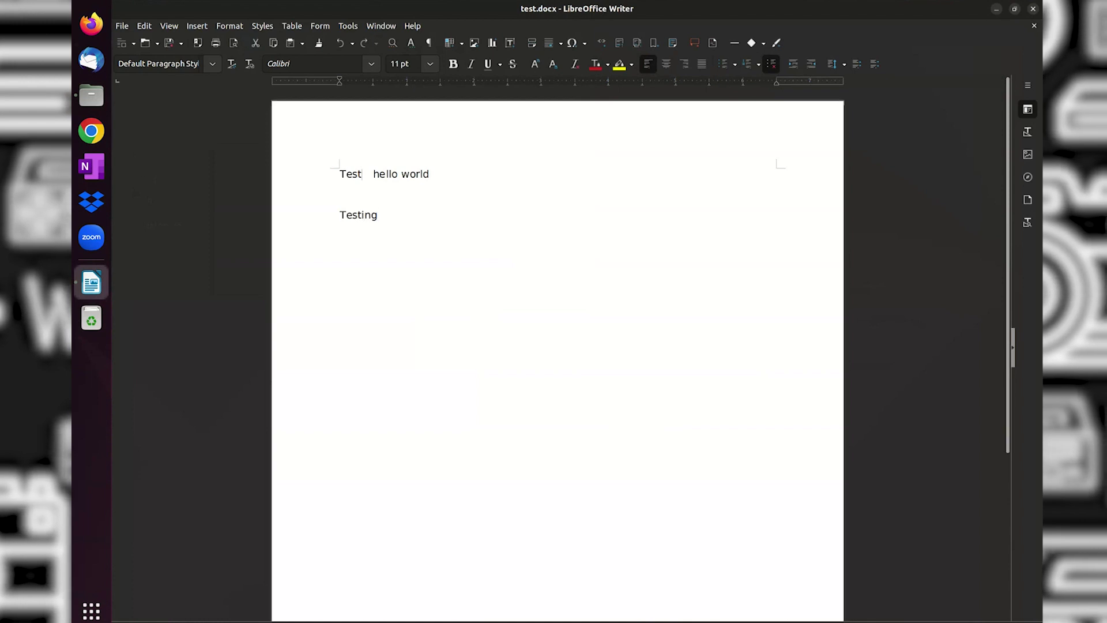
key(ctrl+s)
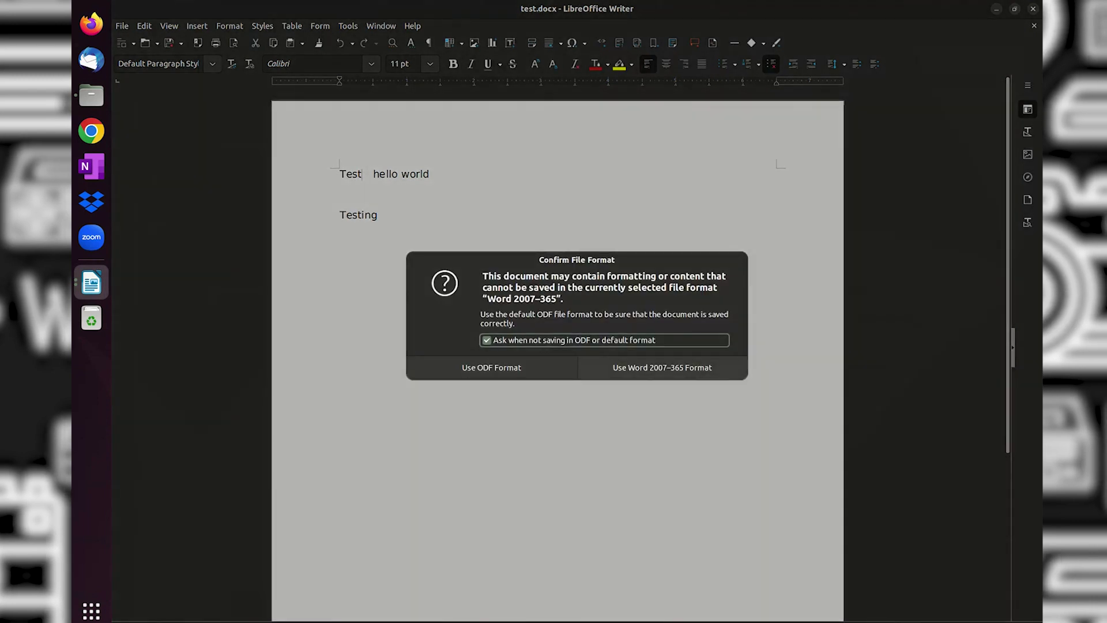
key(Tab)
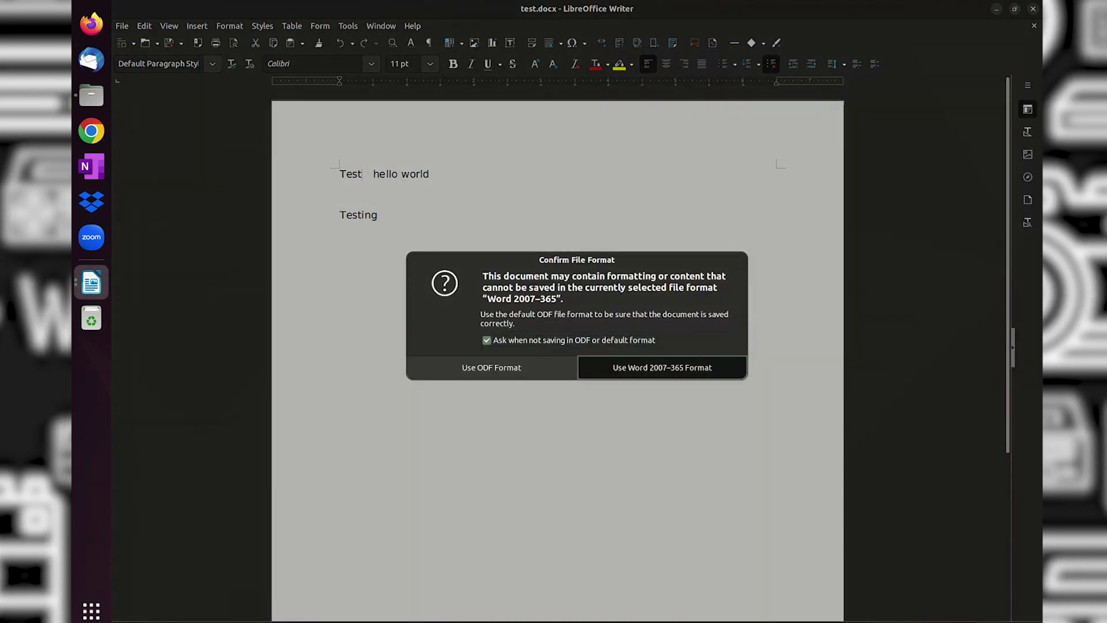
key(Return)
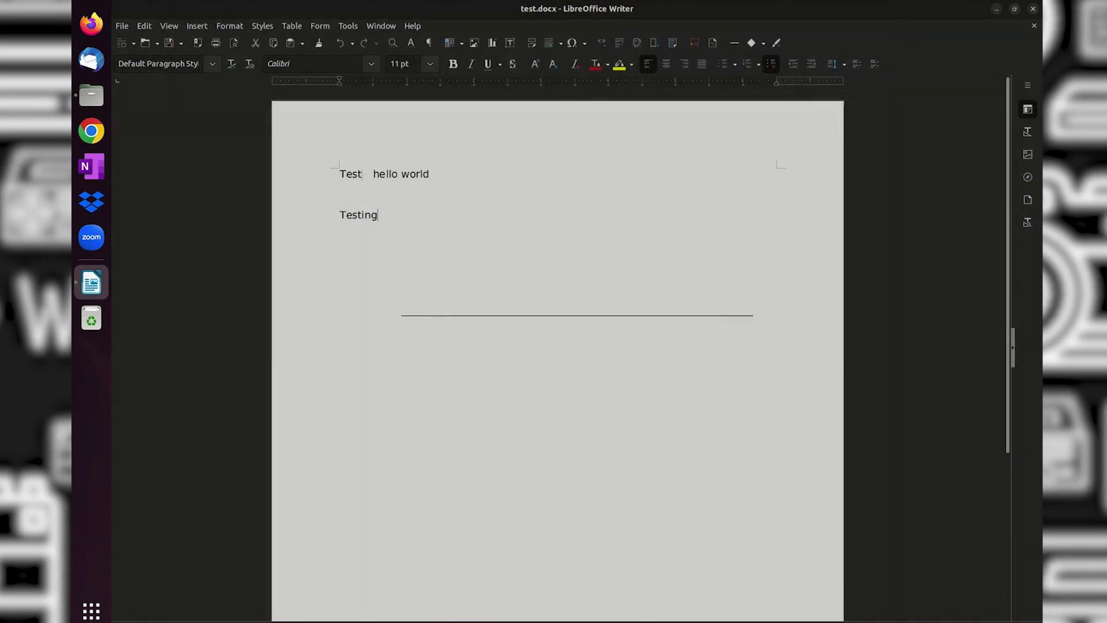
key(ctrl+q)
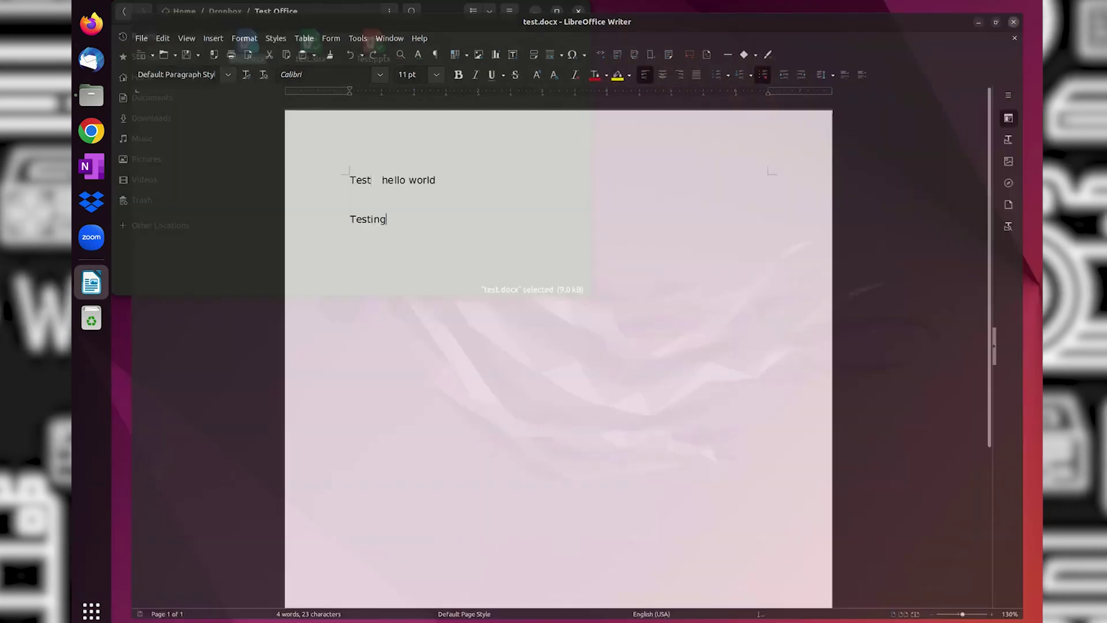
Step: Open test.xlsx and enter 'testing' into cell B2
key(Return)
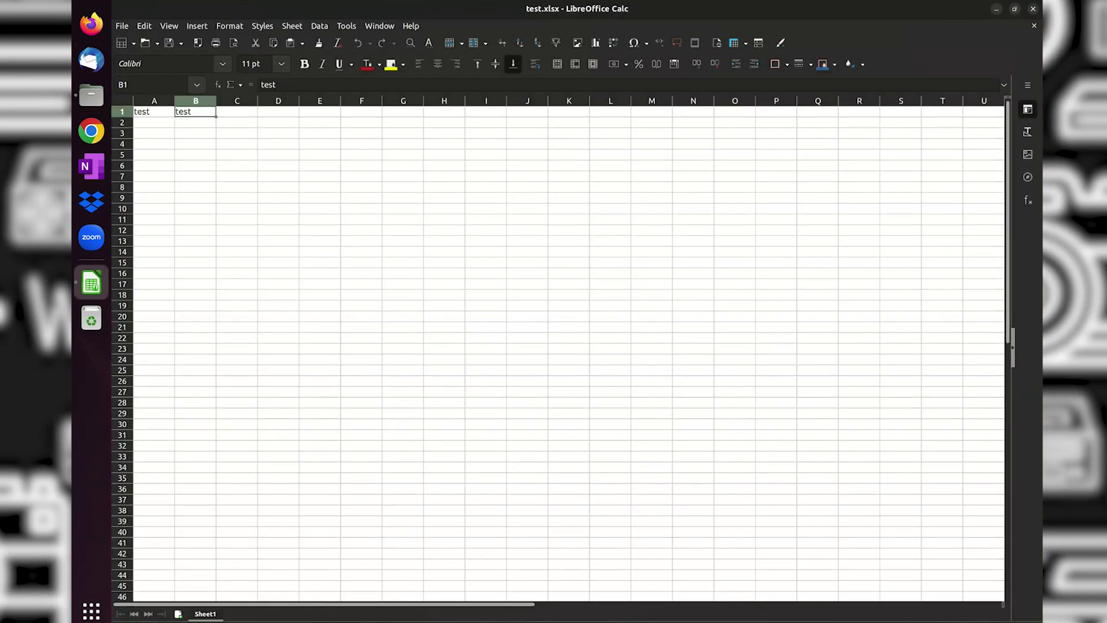
click(444, 262)
click(319, 273)
click(237, 133)
click(196, 122)
text(testing)
click(237, 143)
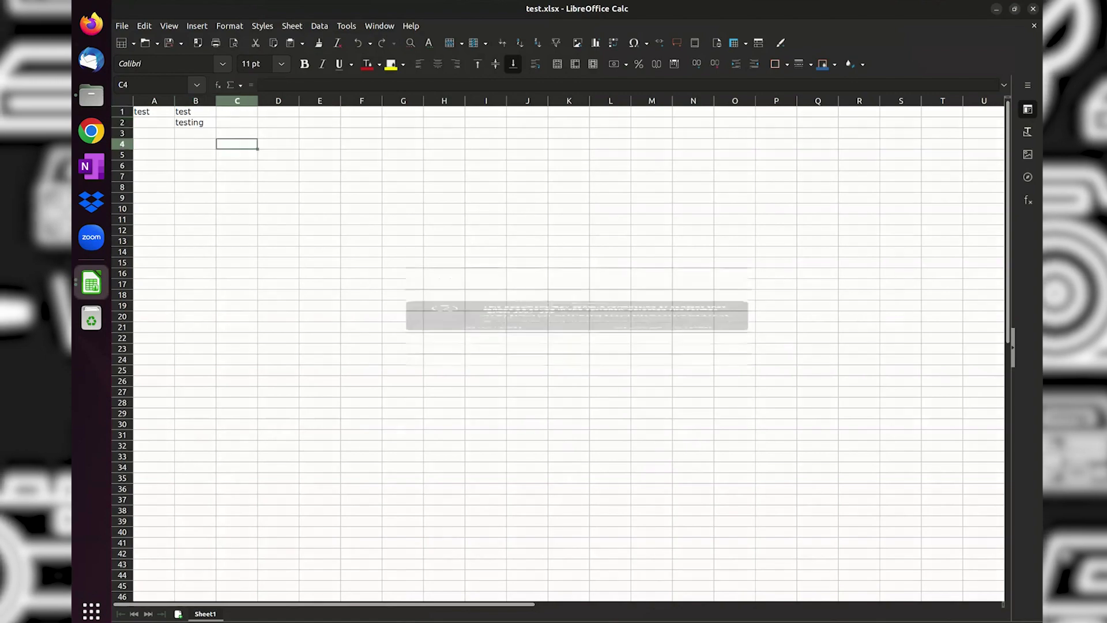
Step: Save test.xlsx in Excel 2007–365 format, close Calc, and open Test.pptx
key(ctrl+s)
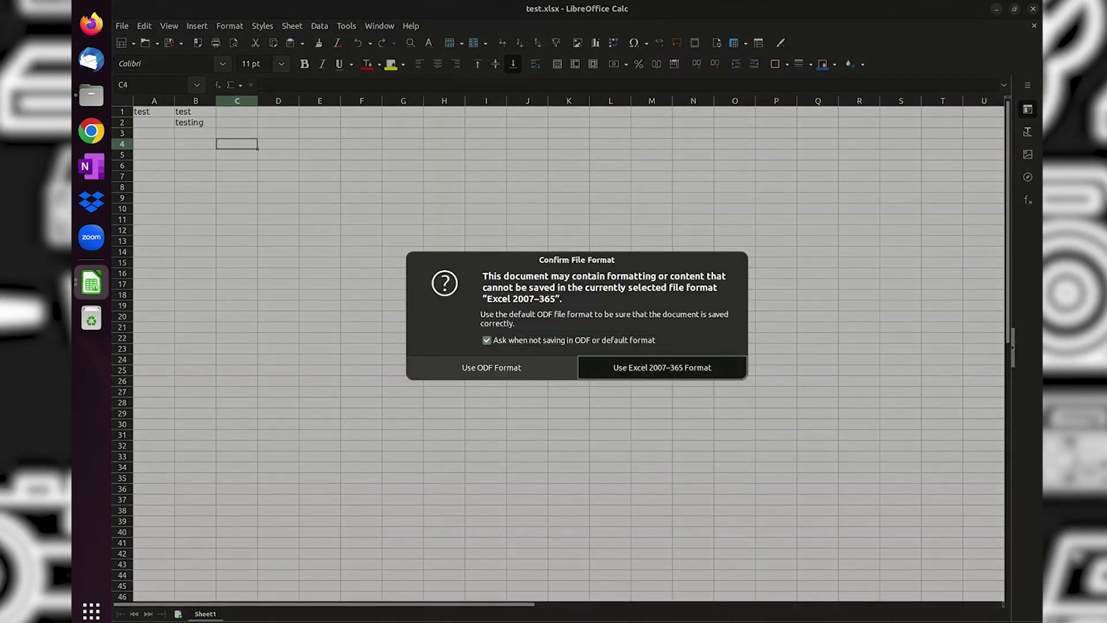
key(Return)
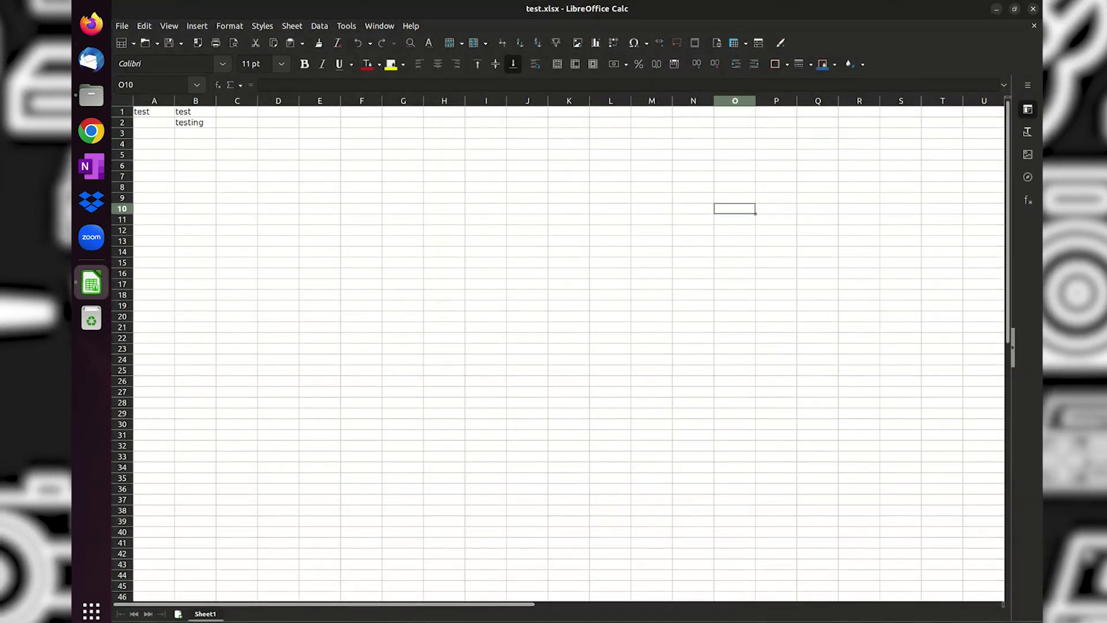
key(ctrl+q)
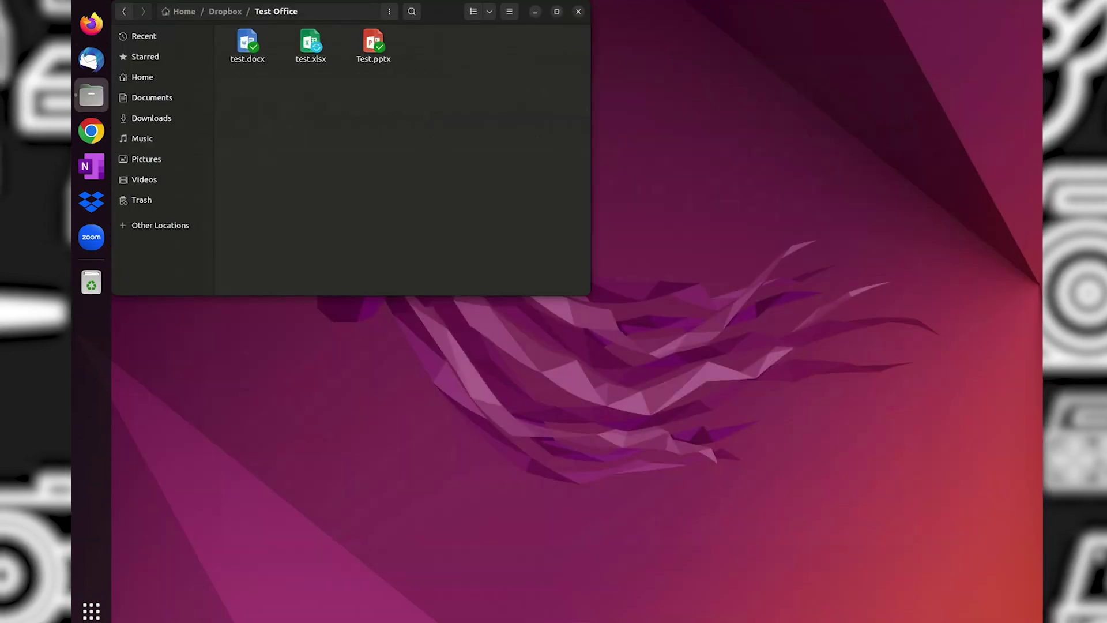
click(373, 46)
key(Return)
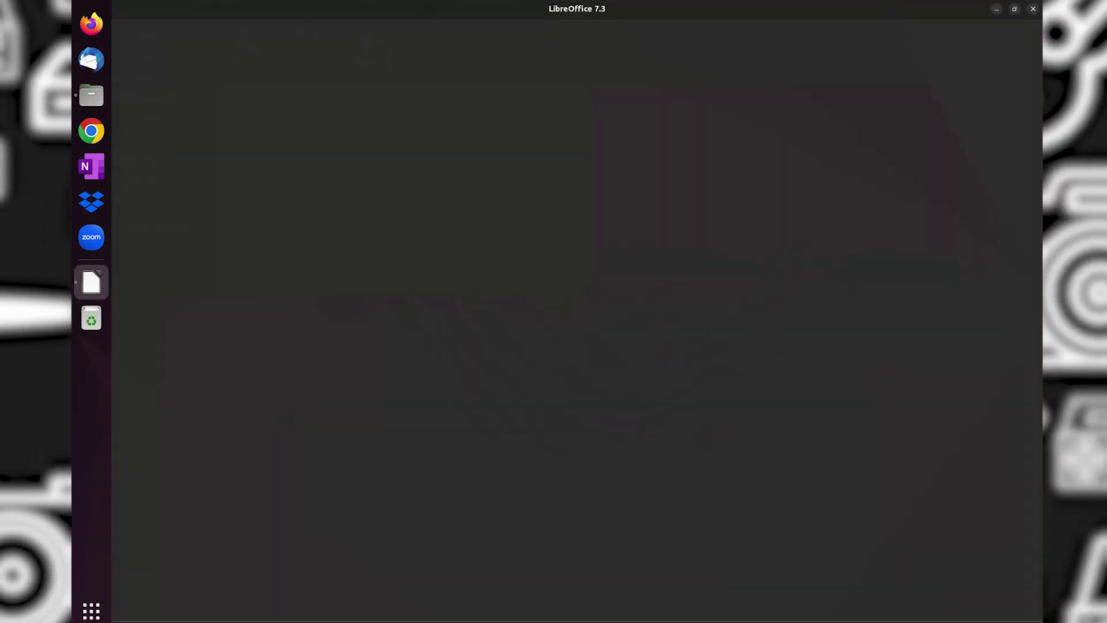
Step: Edit the slide title to read 'Testing Powerpoint'
key(Tab)
key(Tab)
key(Tab)
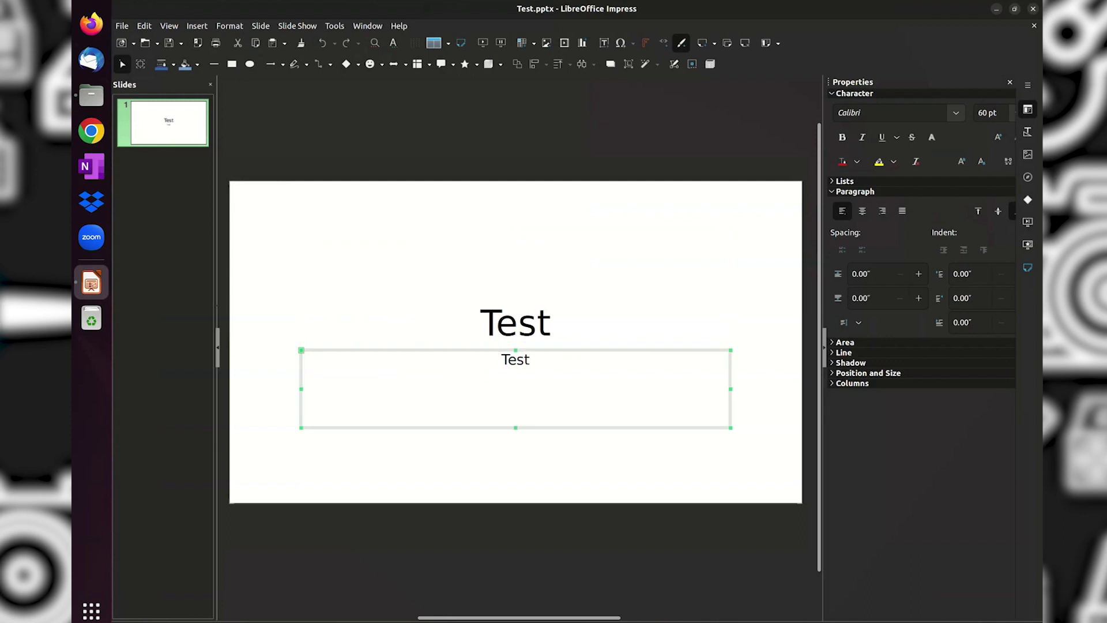
key(Return)
text(ing )
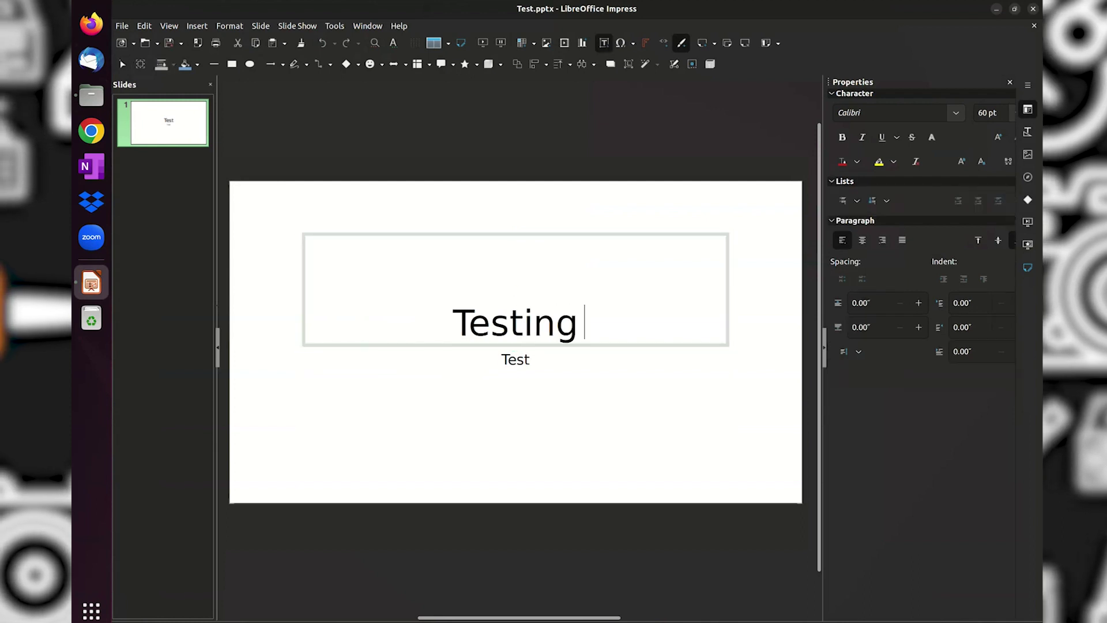
text(Powerpoint)
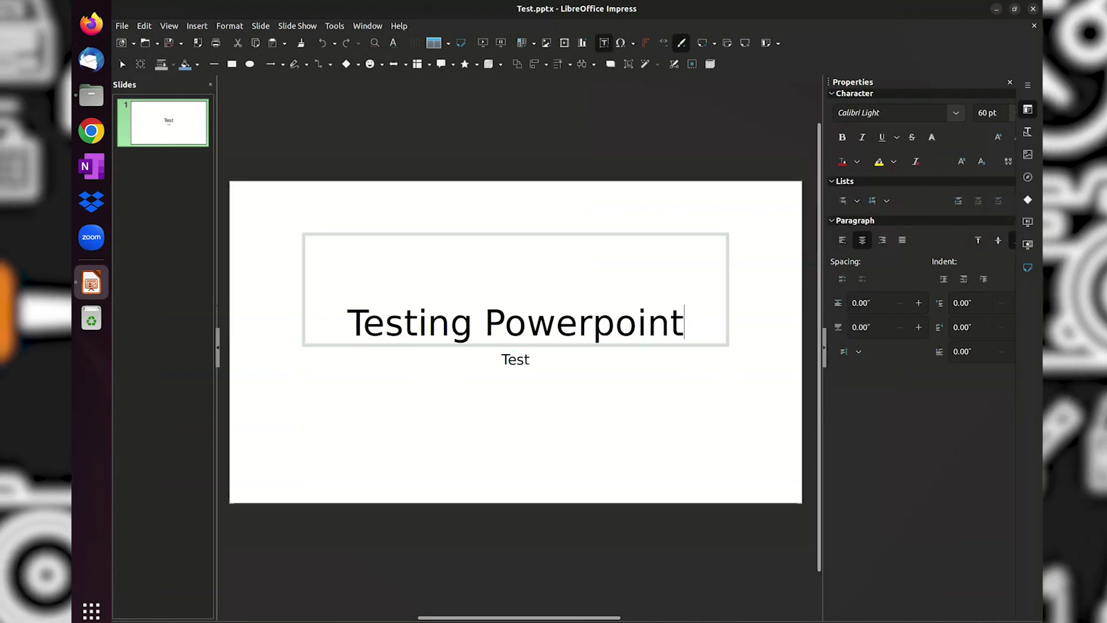
Step: Save Test.pptx in PowerPoint format and close the presentation
key(ctrl+s)
key(Return)
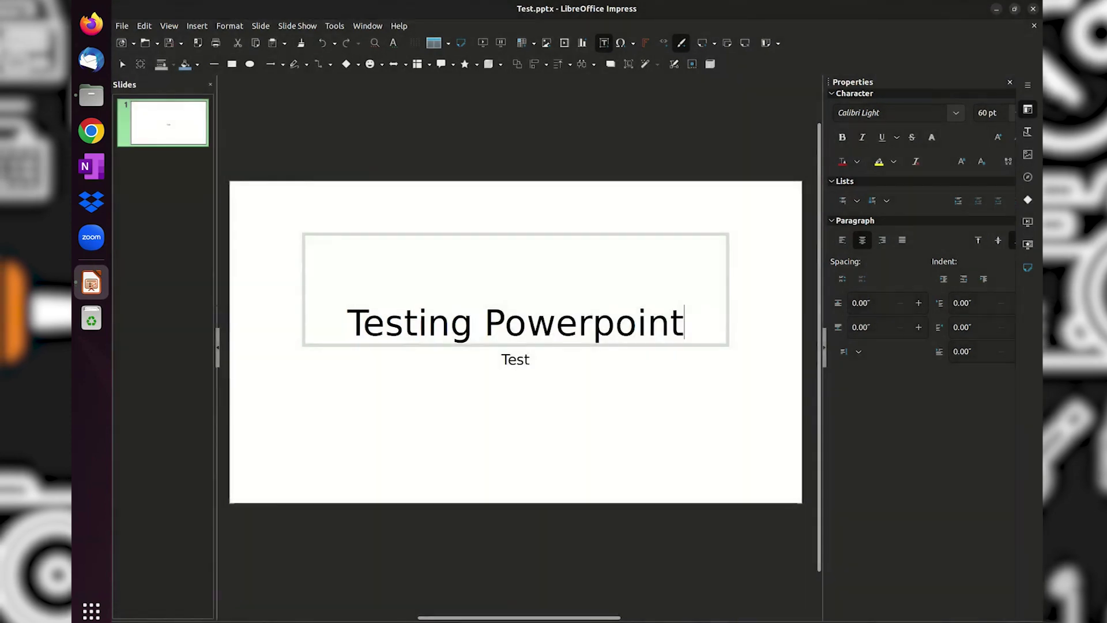
key(ctrl+w)
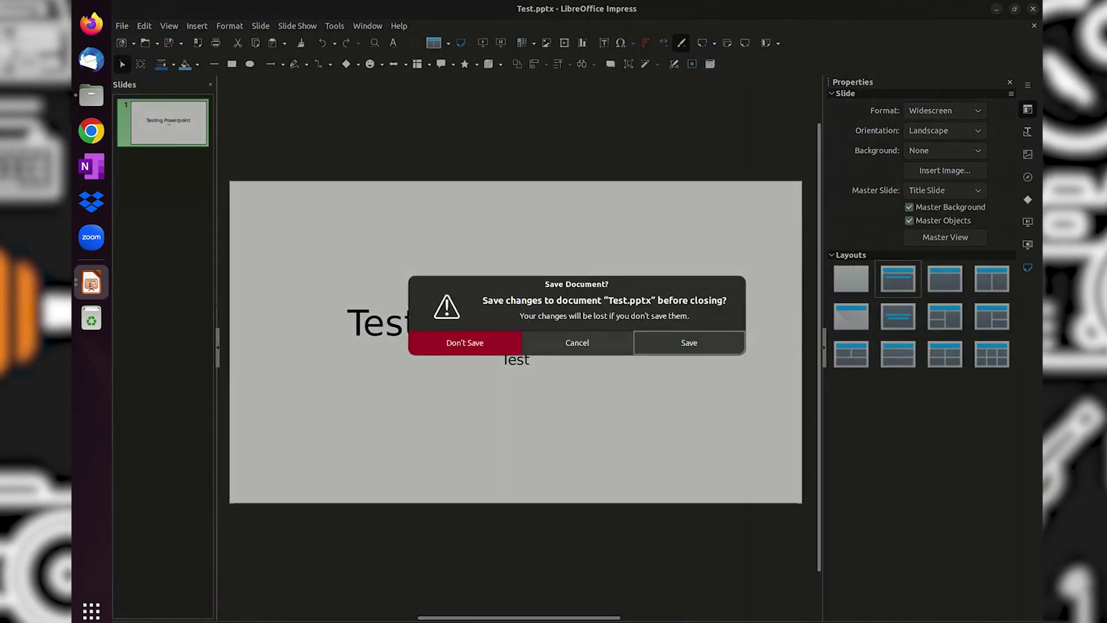
key(Return)
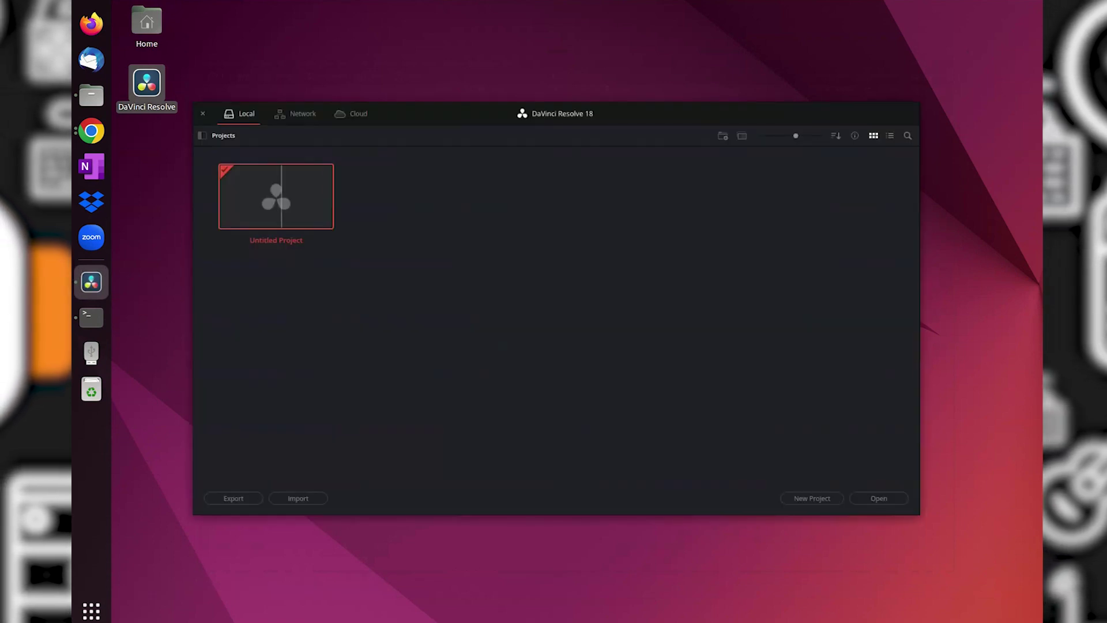
Step: Open the Untitled Project, view Preferences > Memory and GPU, then close Preferences unchanged
key(Return)
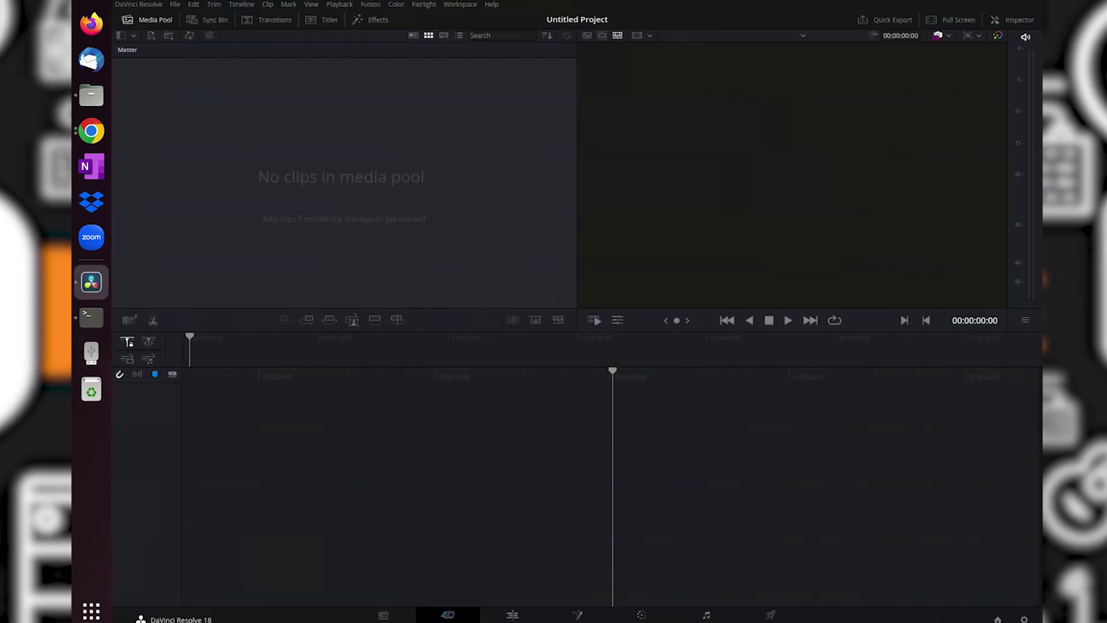
click(139, 4)
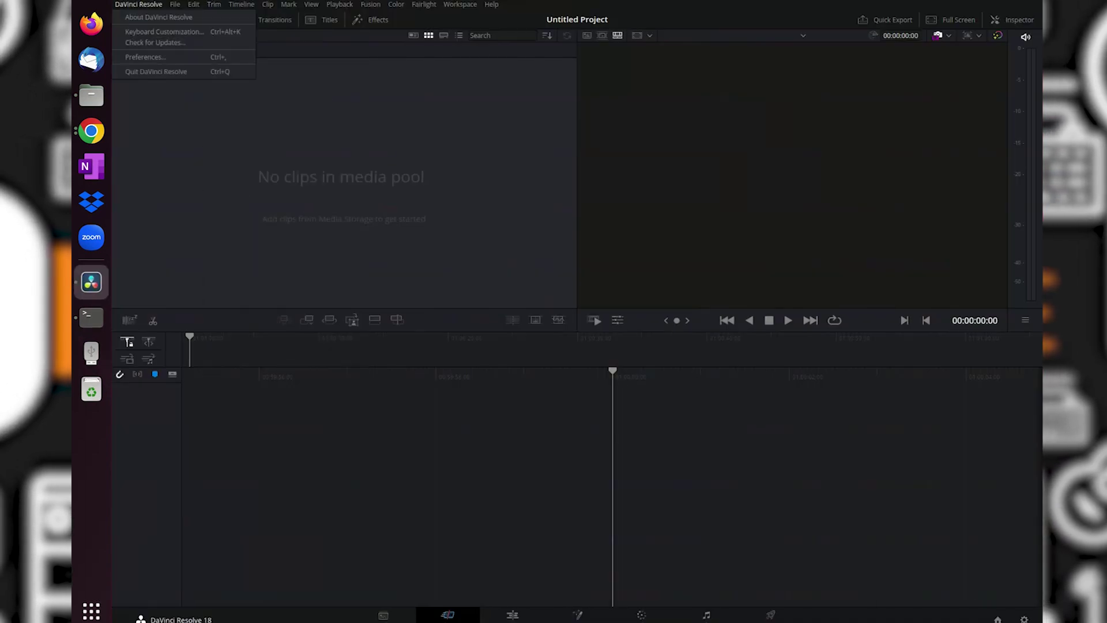
click(145, 56)
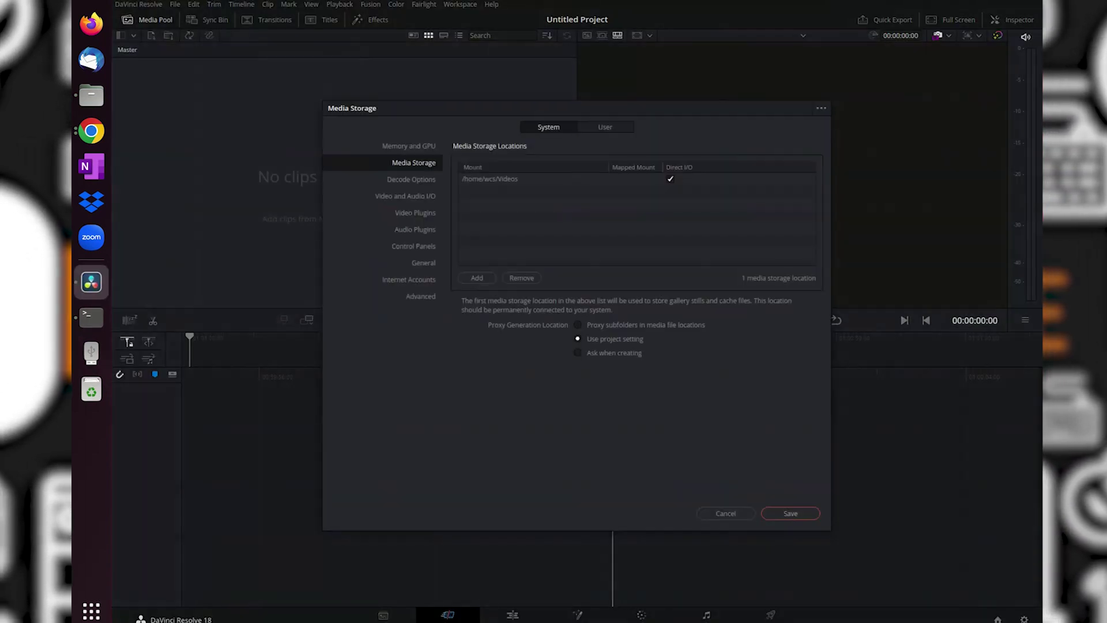
click(409, 146)
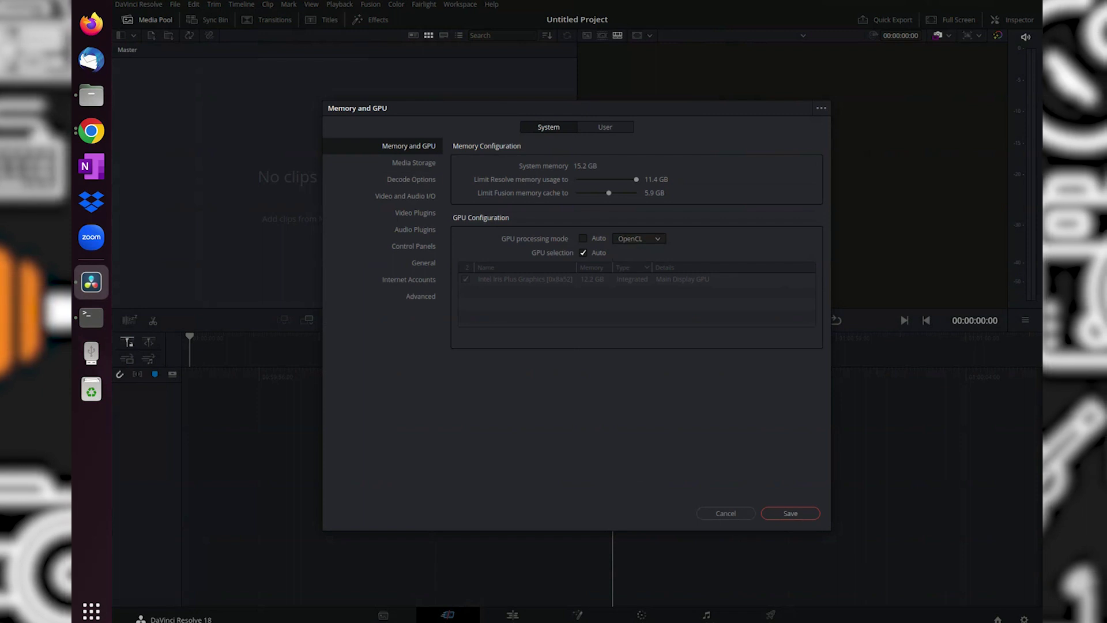
key(Return)
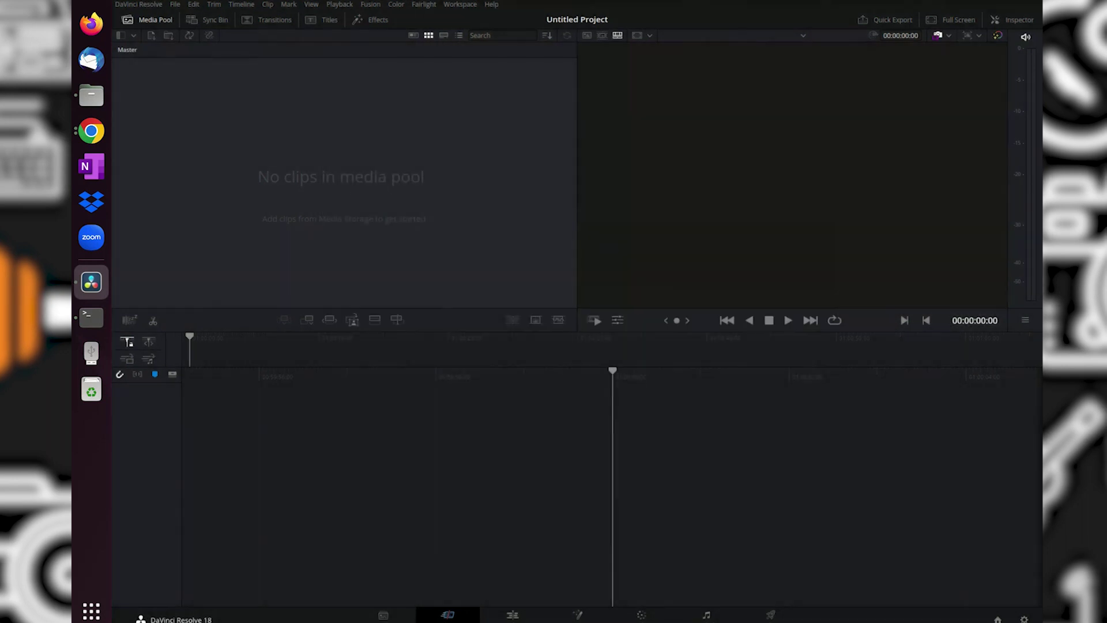
Step: Browse in Files to the Documents/PhotoVideo folder
click(91, 95)
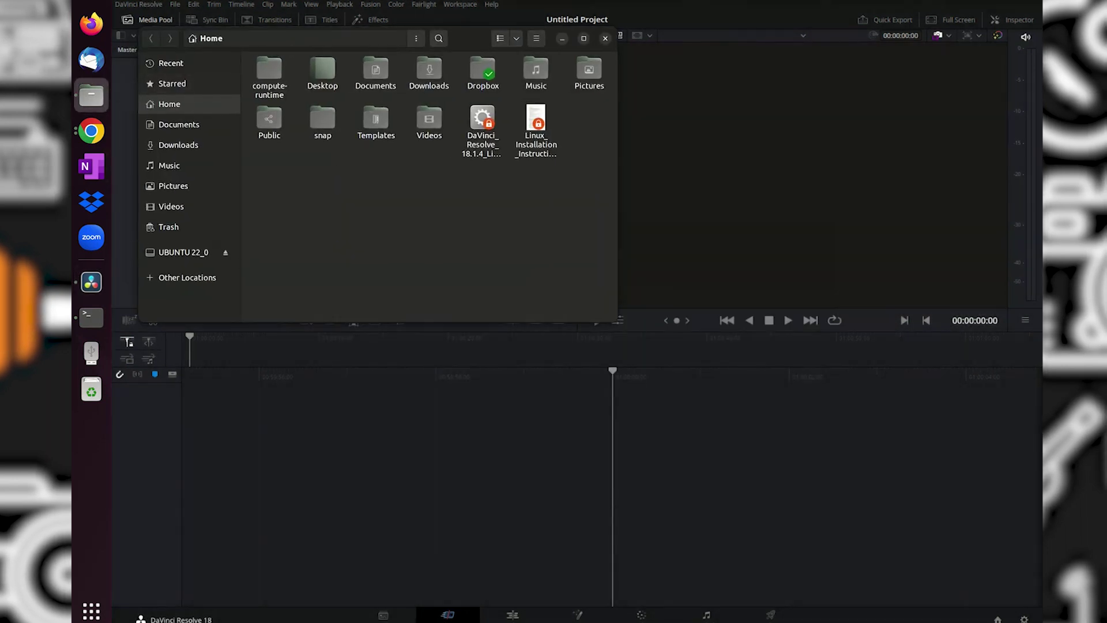
double_click(429, 119)
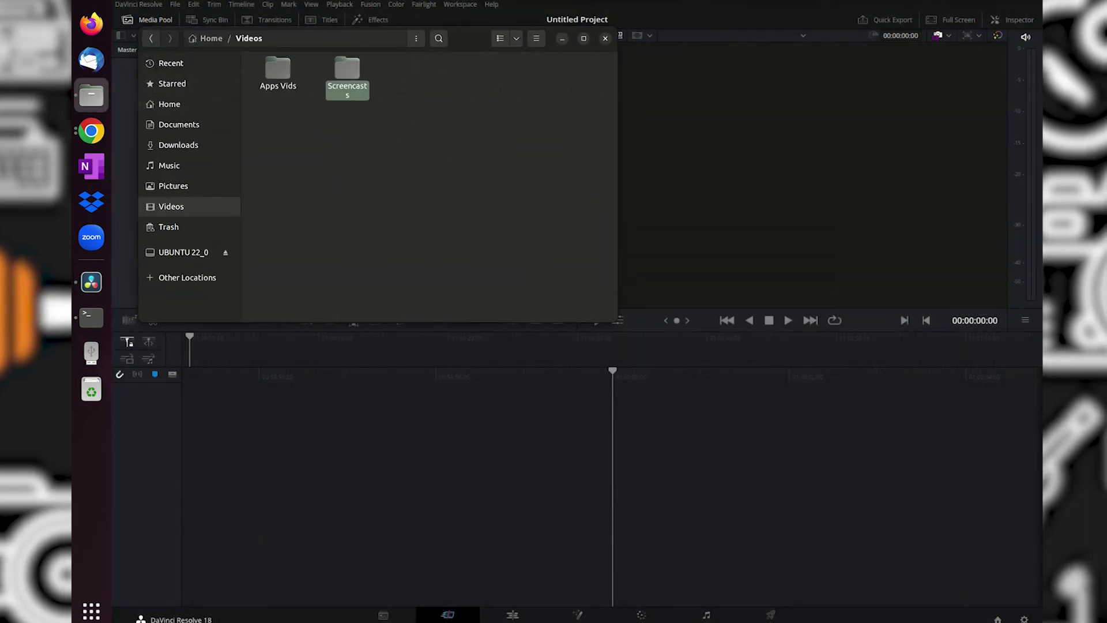
key(Left)
key(Return)
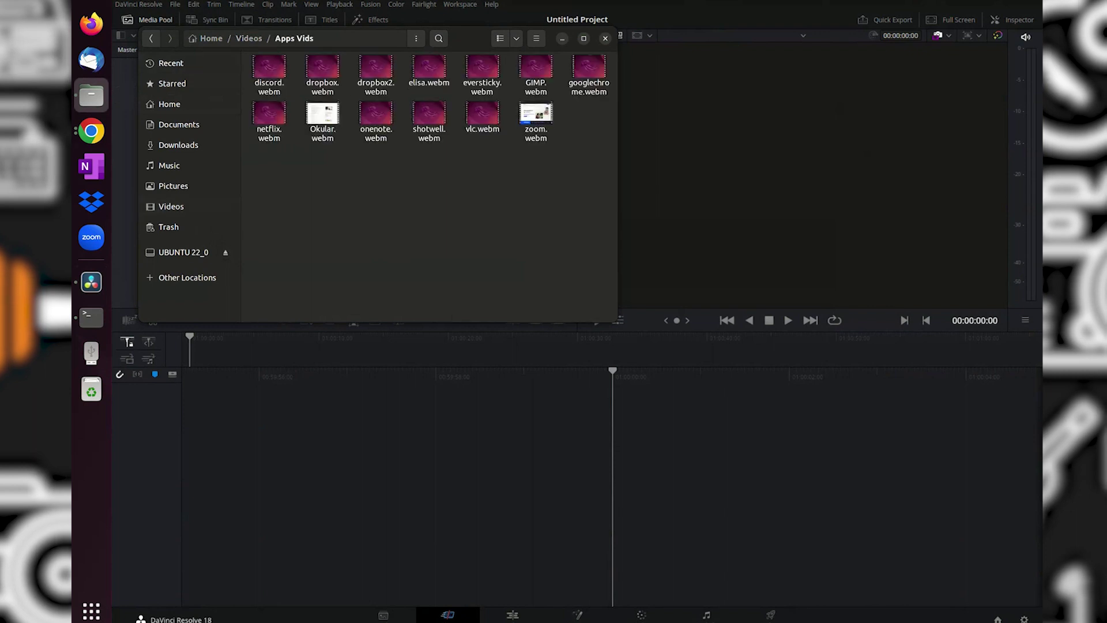
key(alt+Left)
key(alt+Left)
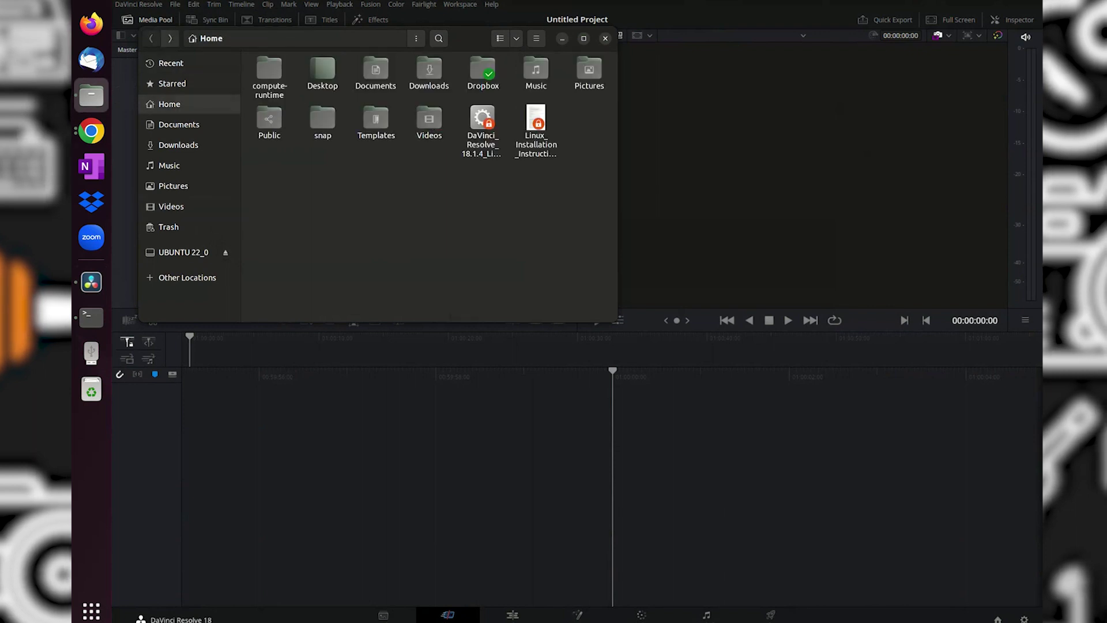
key(Up)
key(Return)
key(Right)
key(Right)
key(Return)
Step: Drag 21-HK-Subway.mp4 onto the Resolve timeline
drag(536, 210, 496, 499)
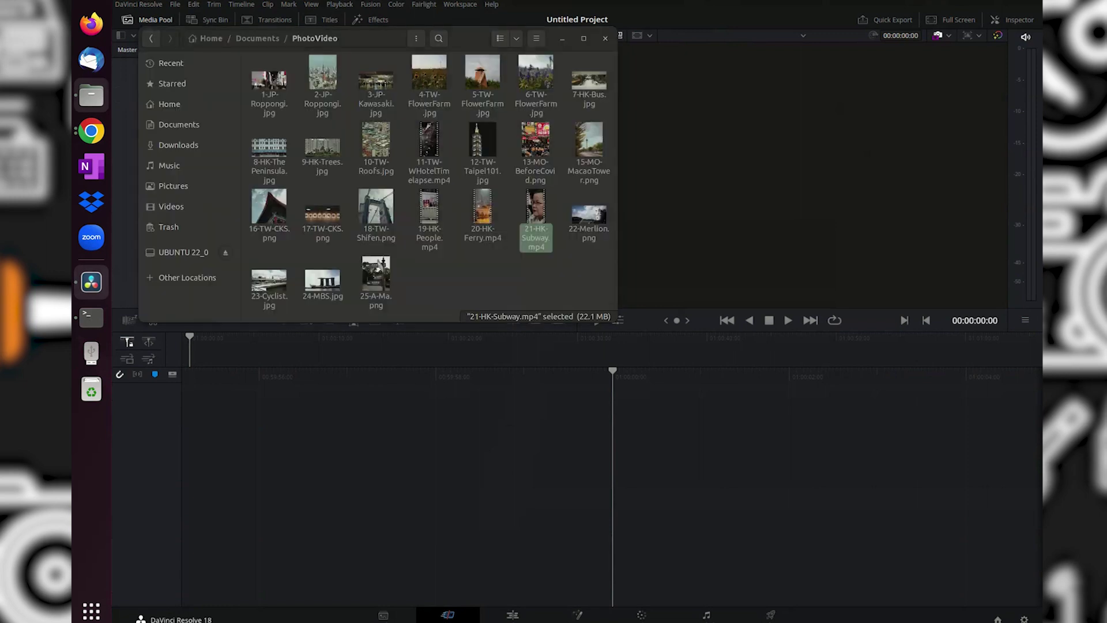
drag(535, 211, 526, 524)
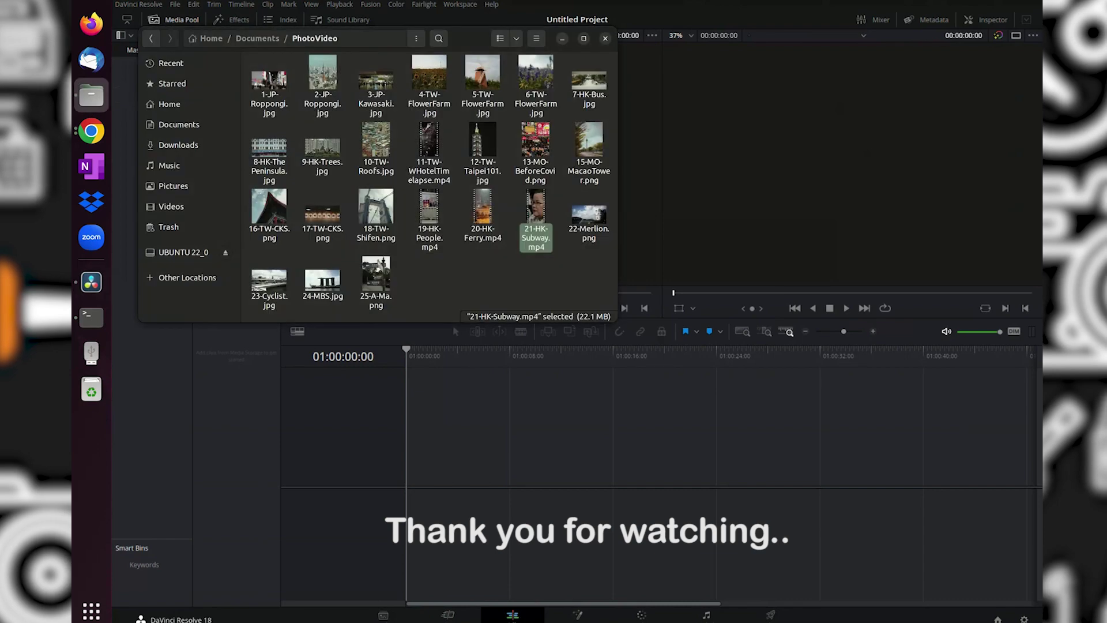
drag(536, 213, 420, 481)
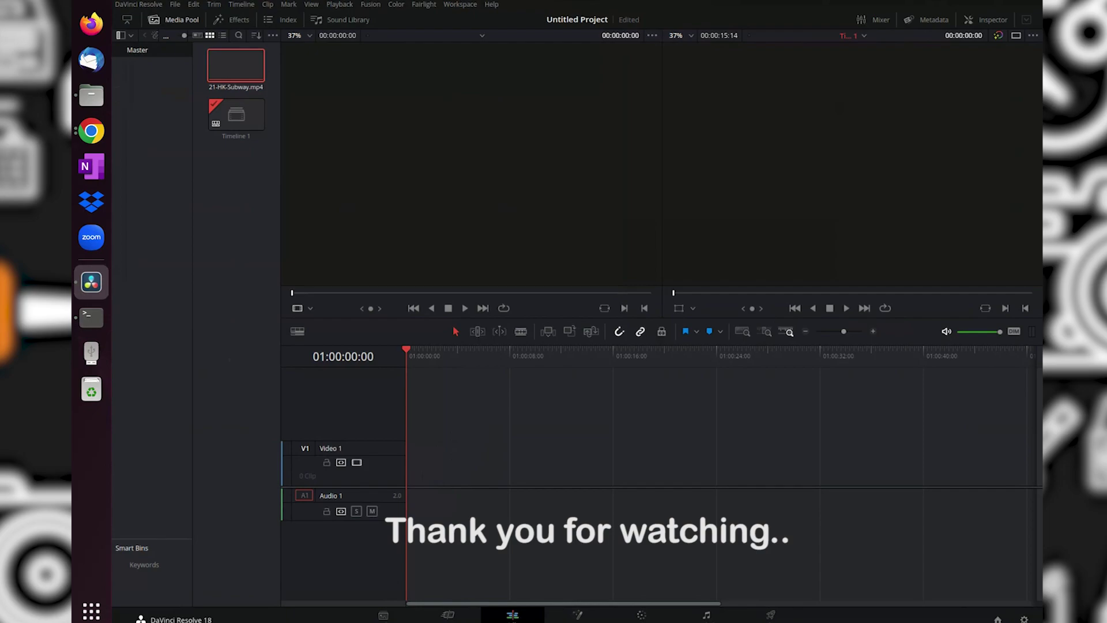